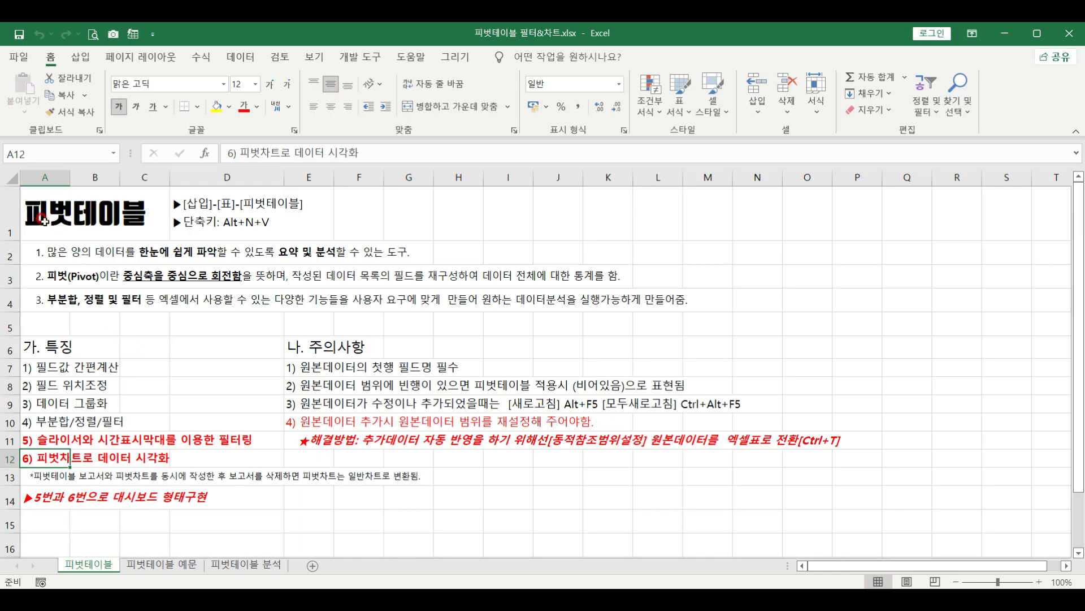
Switch to the 피벗테이블 예문 sheet and review the red task instructions in K13 and K14
click(44, 220)
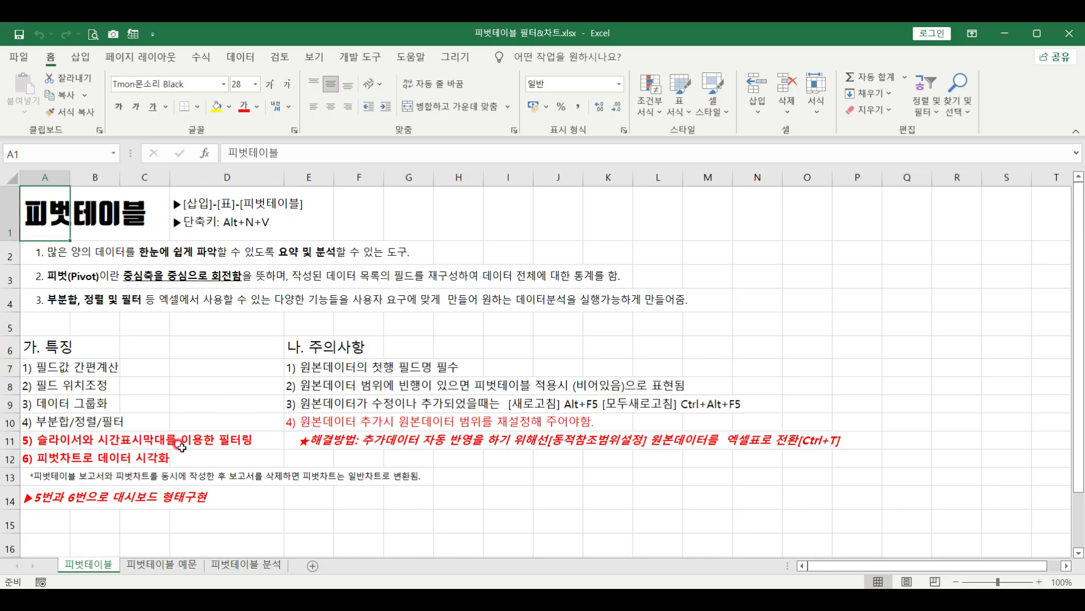
click(162, 564)
click(539, 240)
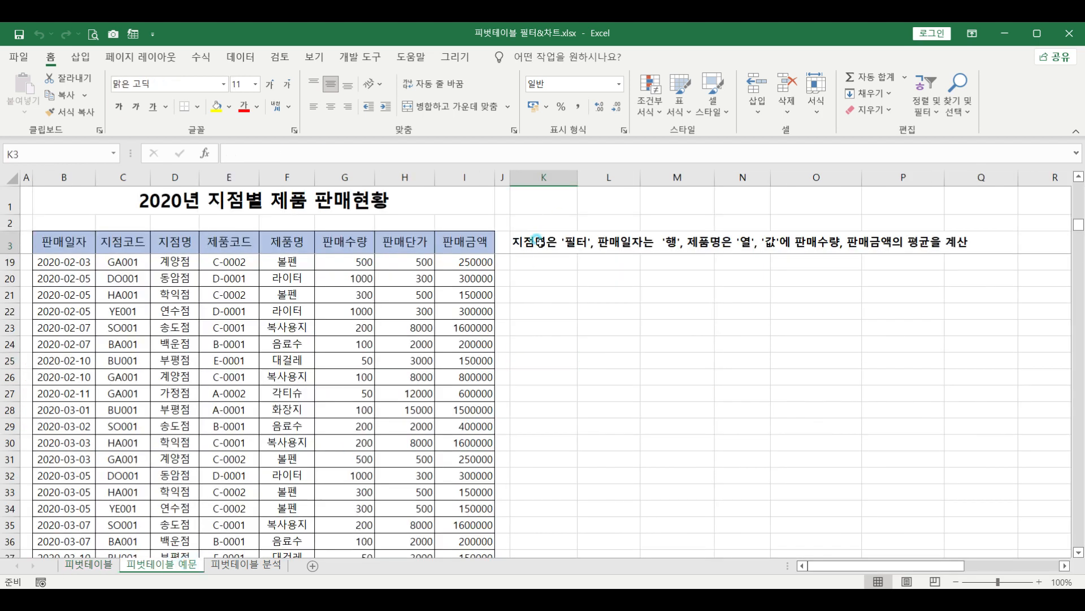
key(Down)
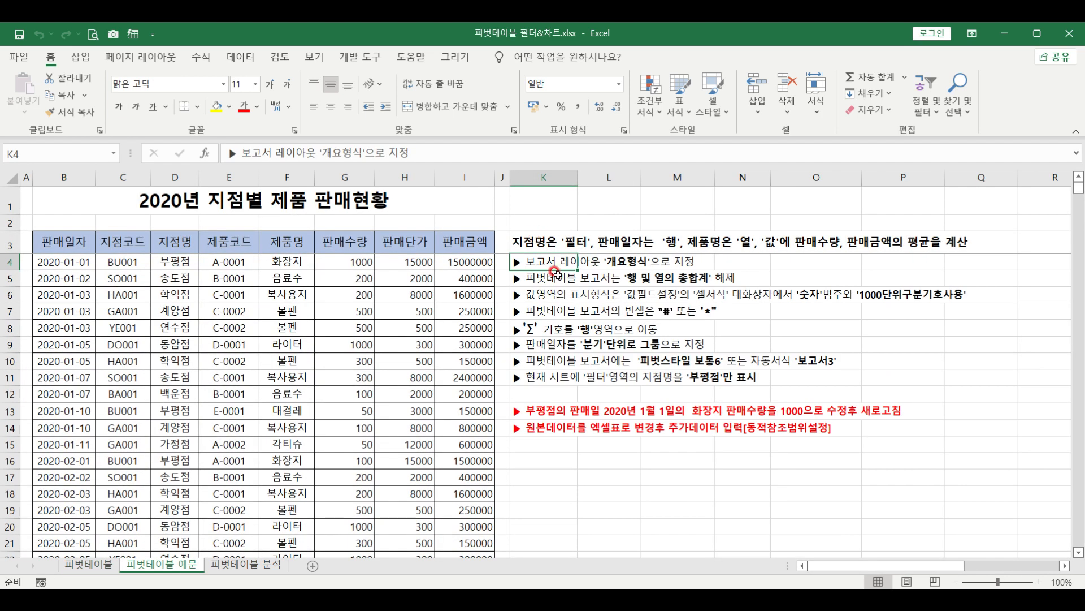
click(540, 411)
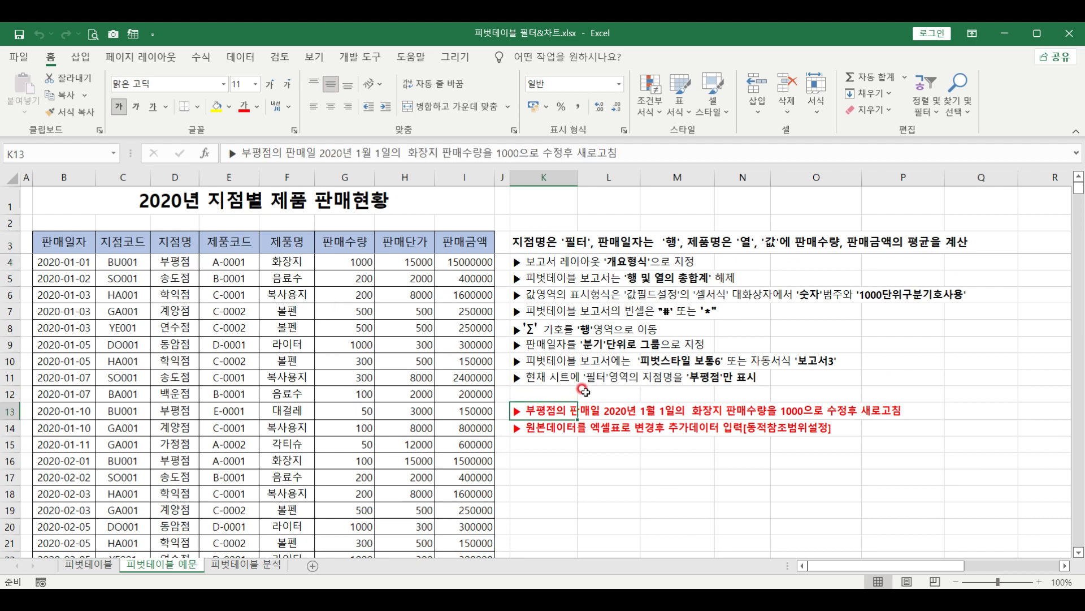
click(544, 433)
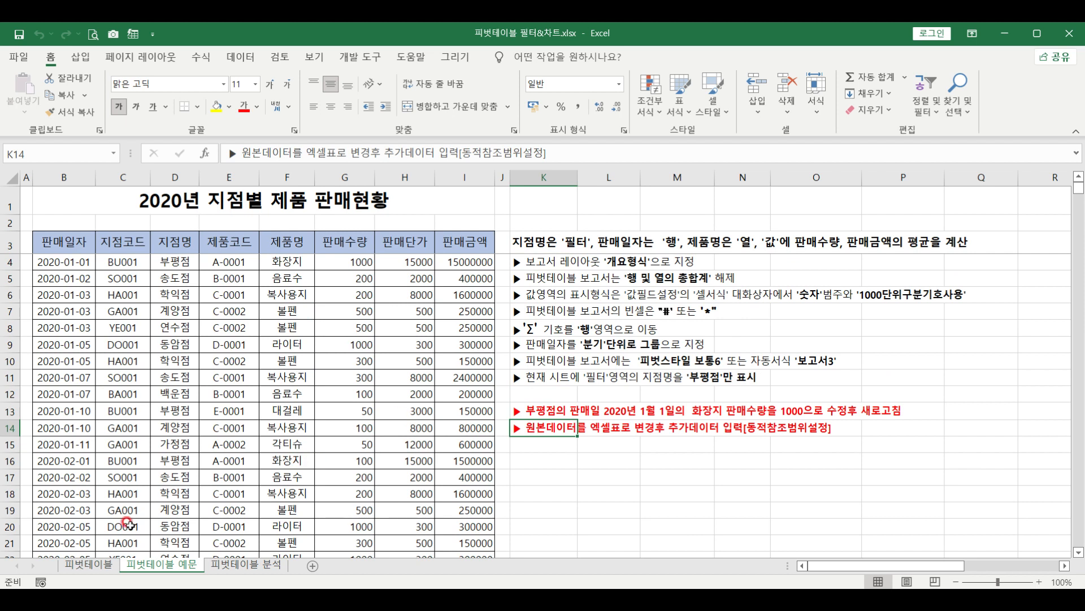
Check the slicer/timeline and pivot chart topics on the 피벗테이블 sheet, then return to the sales data
click(87, 564)
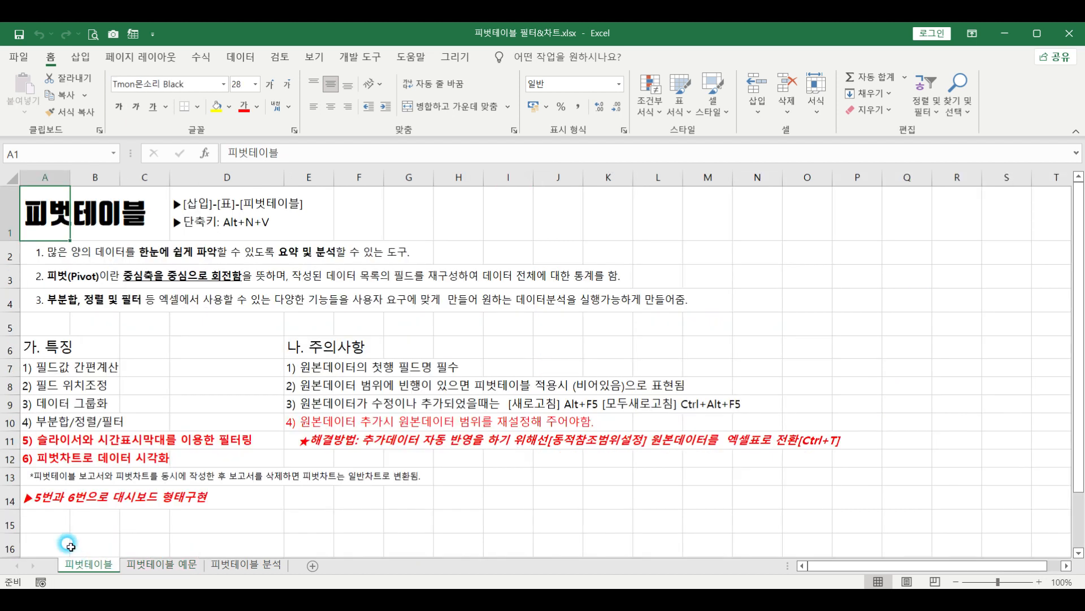
click(41, 440)
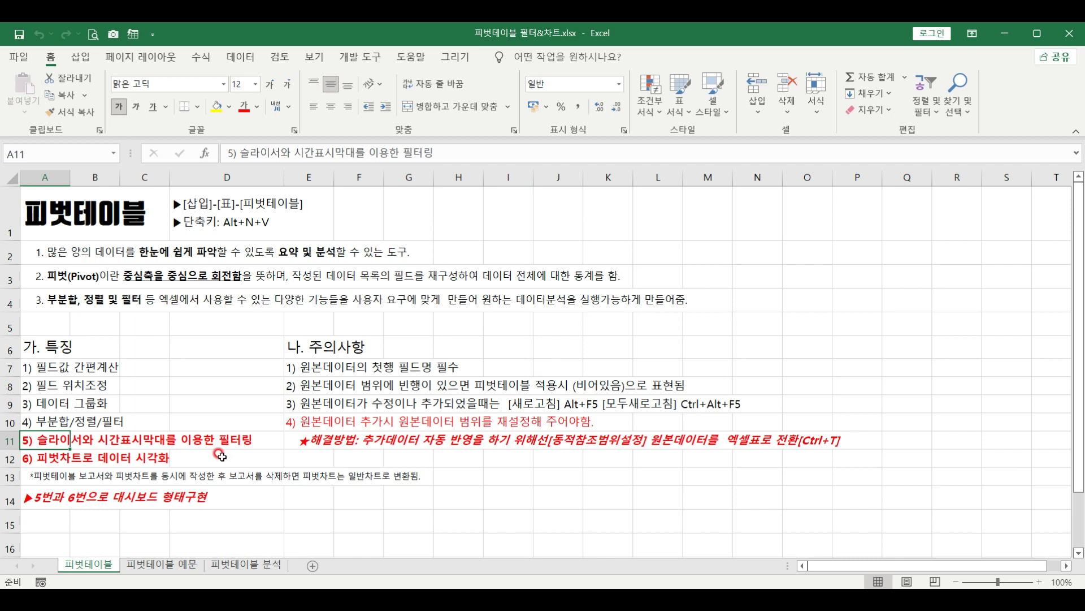
click(49, 458)
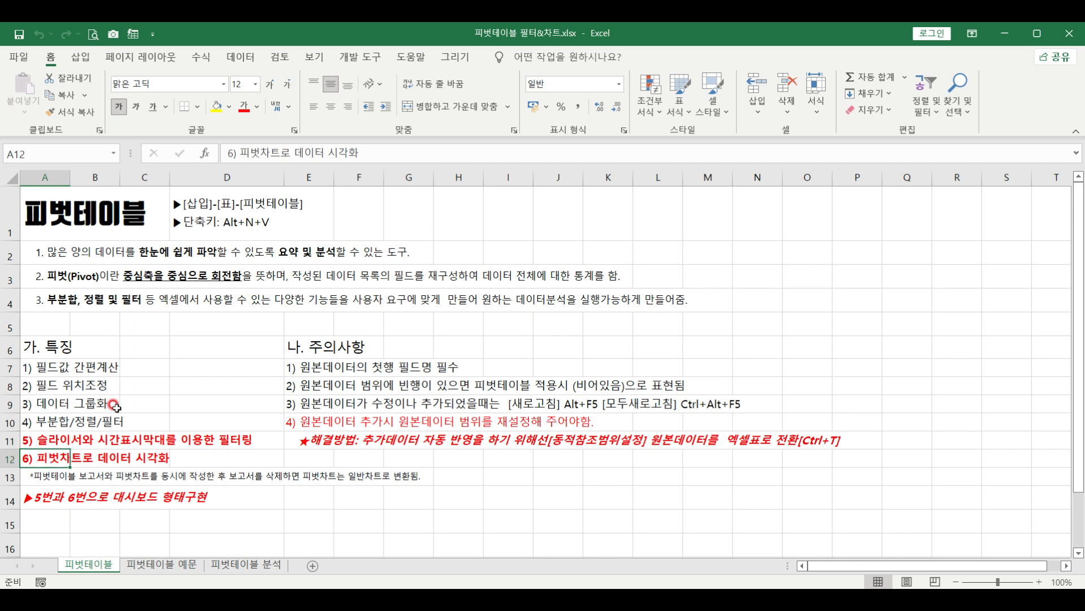
click(164, 563)
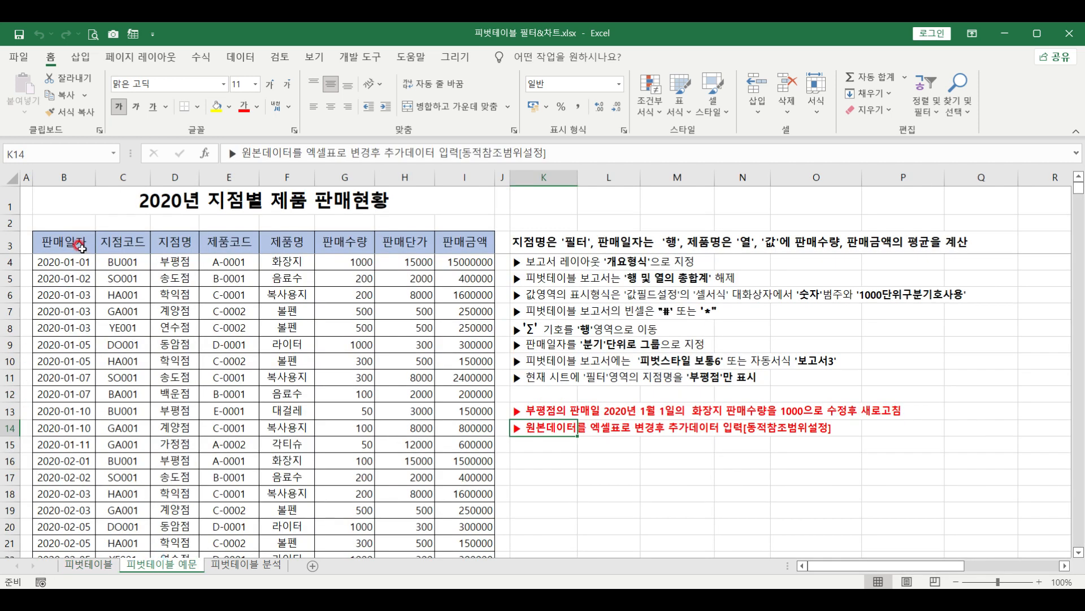
click(81, 247)
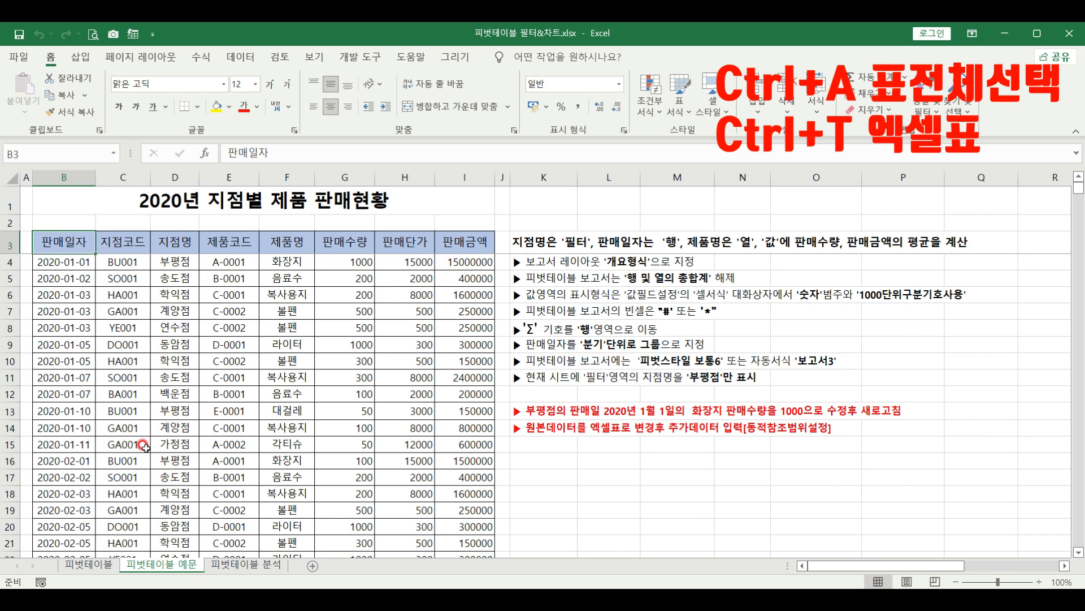
Convert the whole sales range into a table and rename it from 표1 to 판매현황
key(ctrl+a)
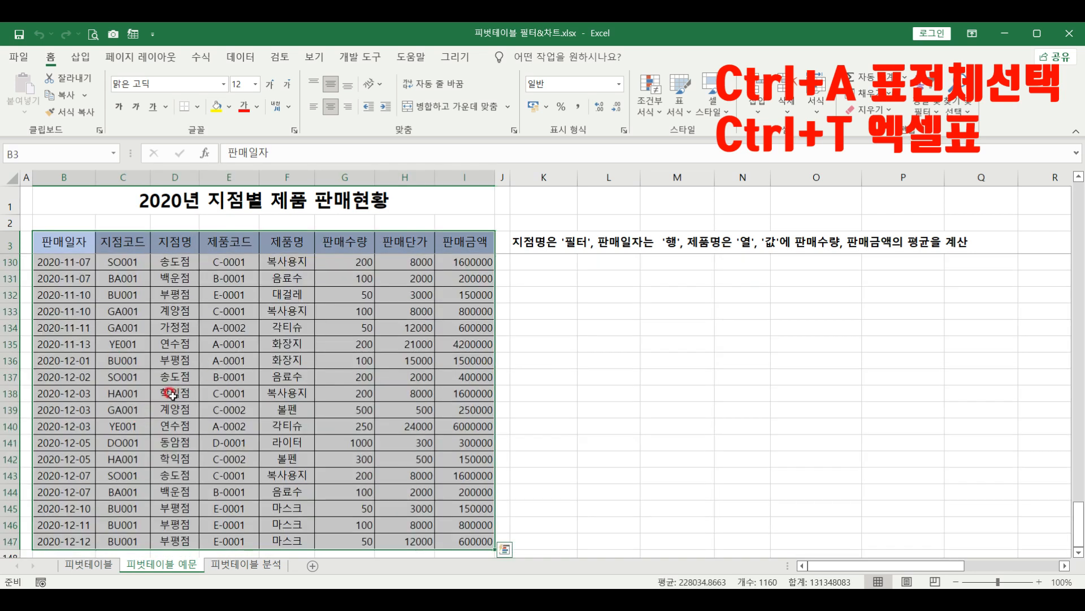
key(ctrl+t)
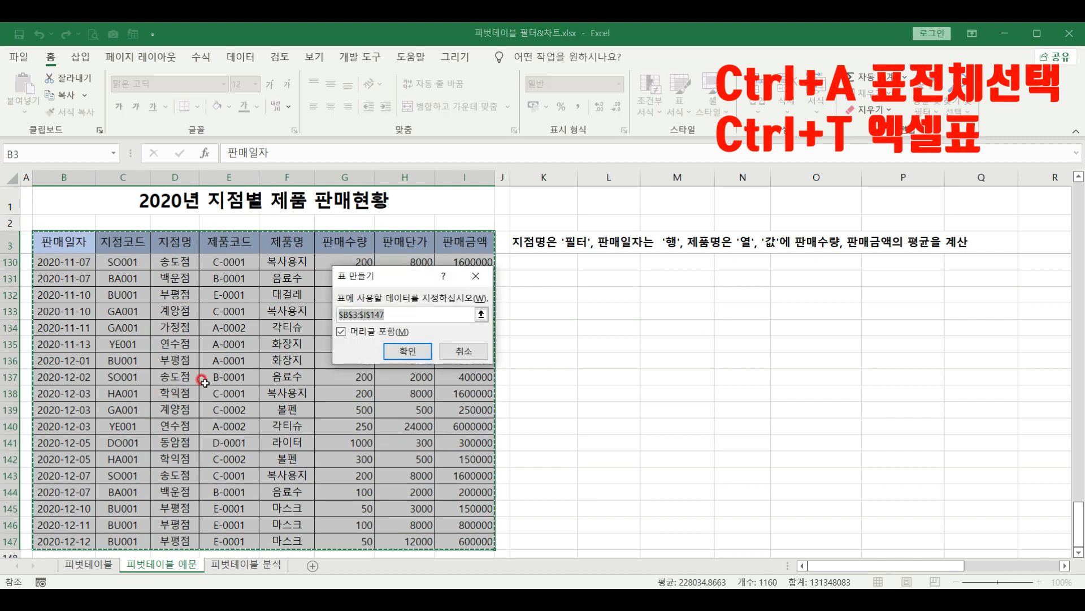
click(395, 353)
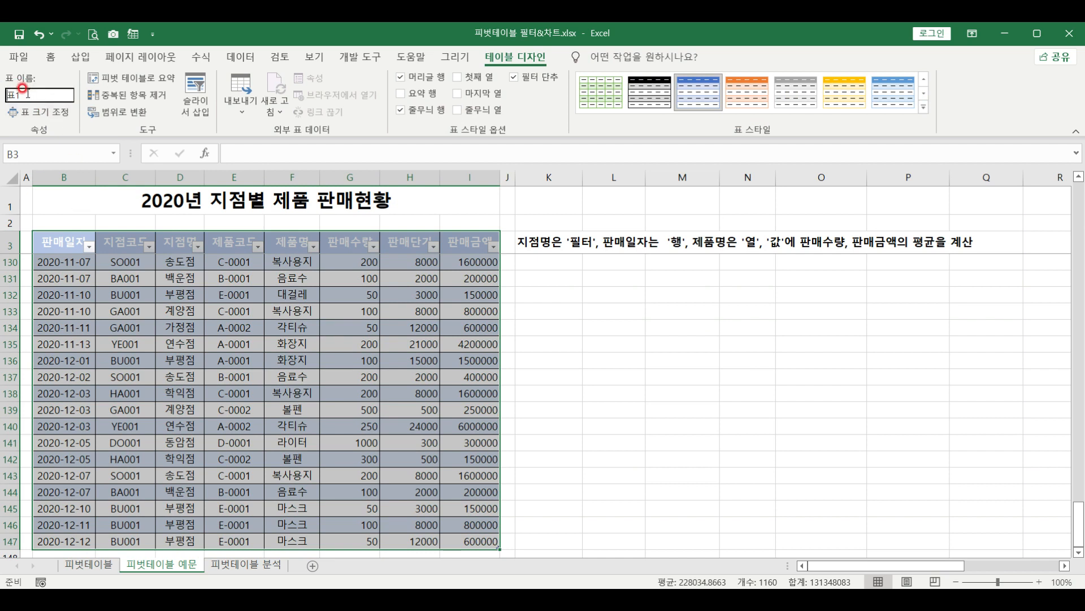
click(46, 190)
text(vks)
text(aogusghkd)
click(46, 190)
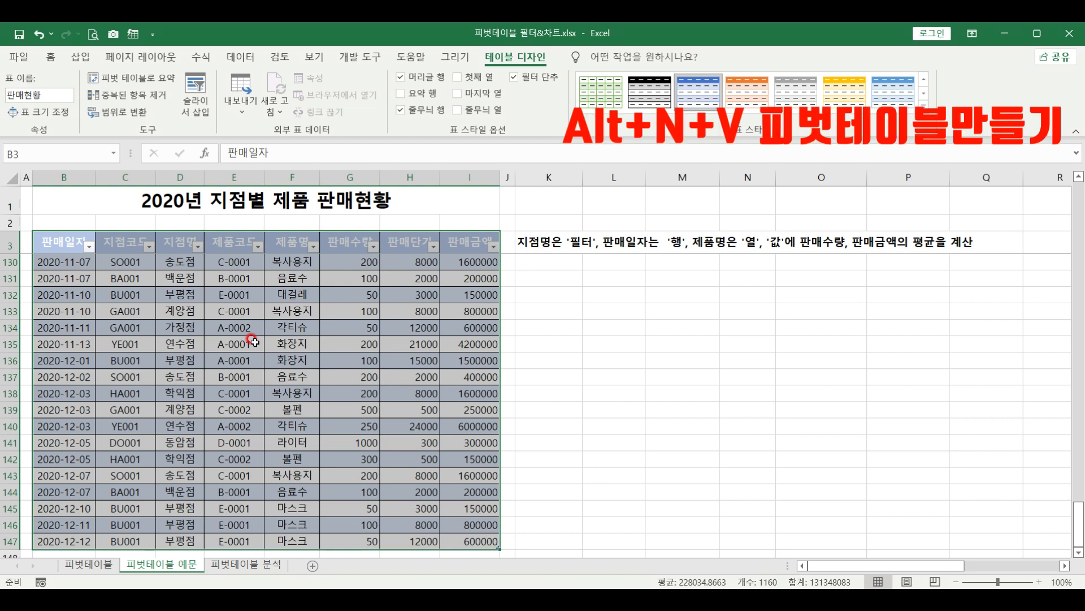
Insert a pivot table from 판매현황 into the existing 피벗테이블 분석 sheet at cell D7
key(alt+n)
key(v)
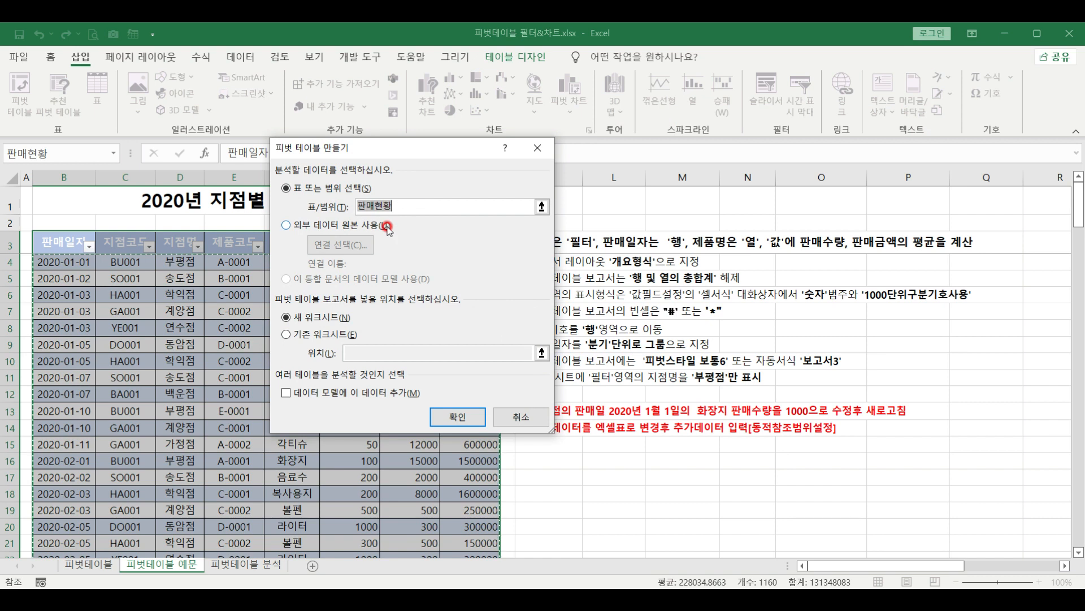
click(326, 338)
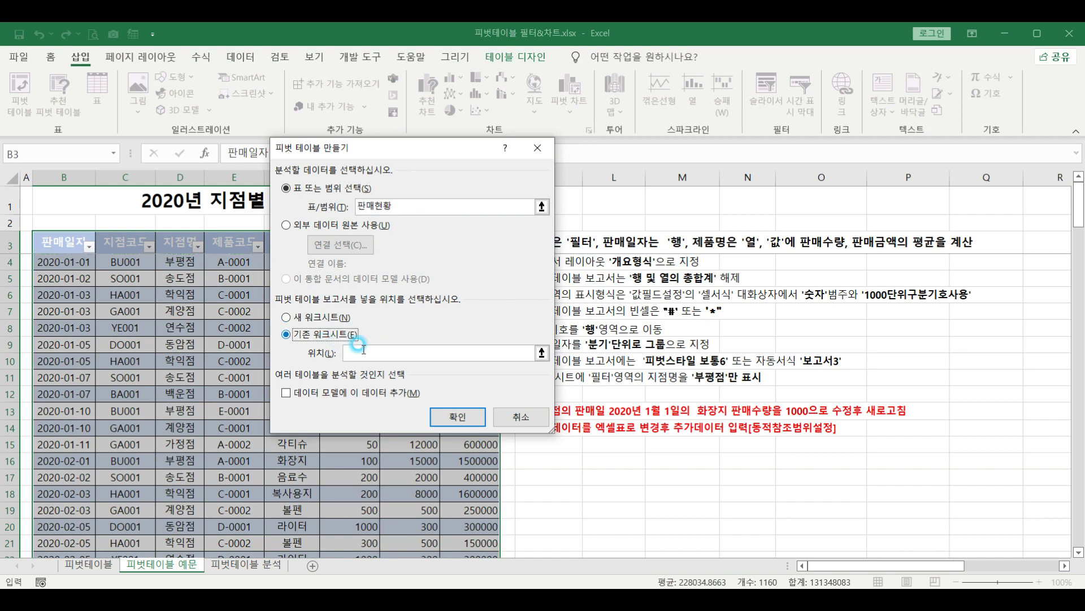
click(245, 567)
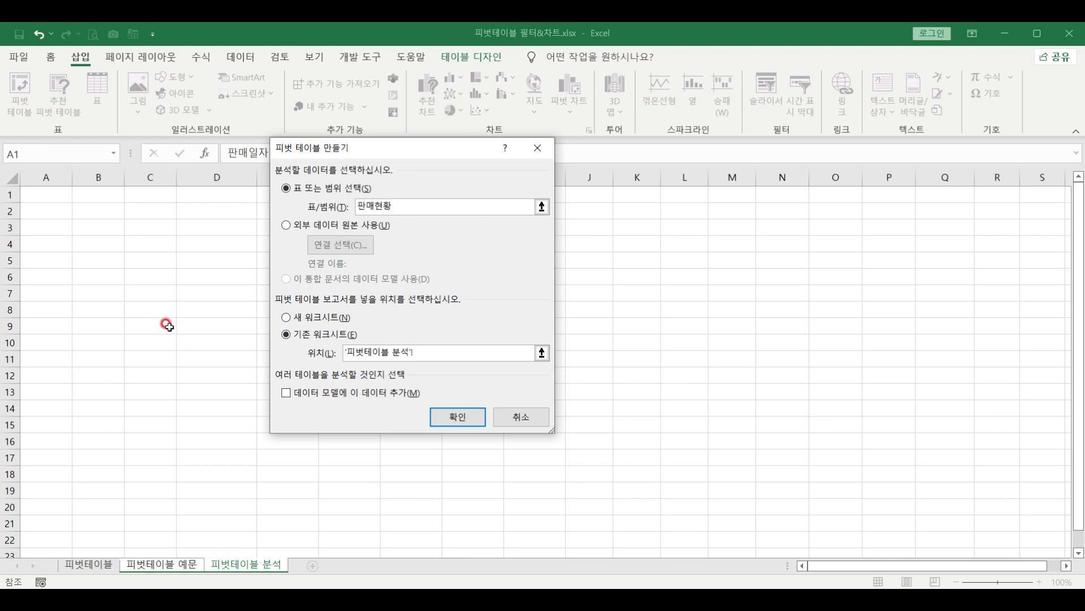
click(204, 296)
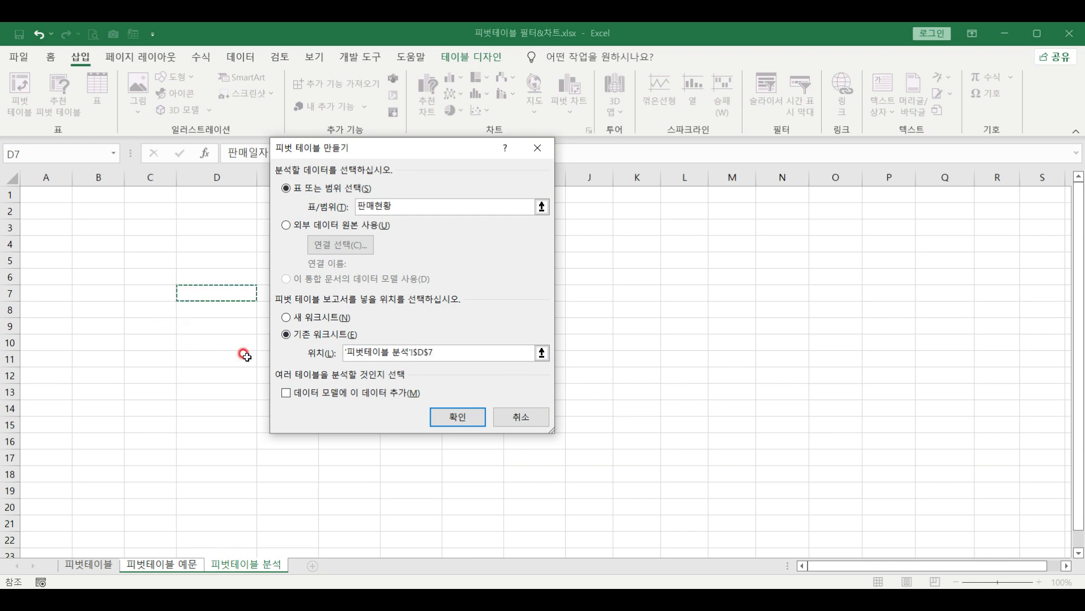
click(452, 417)
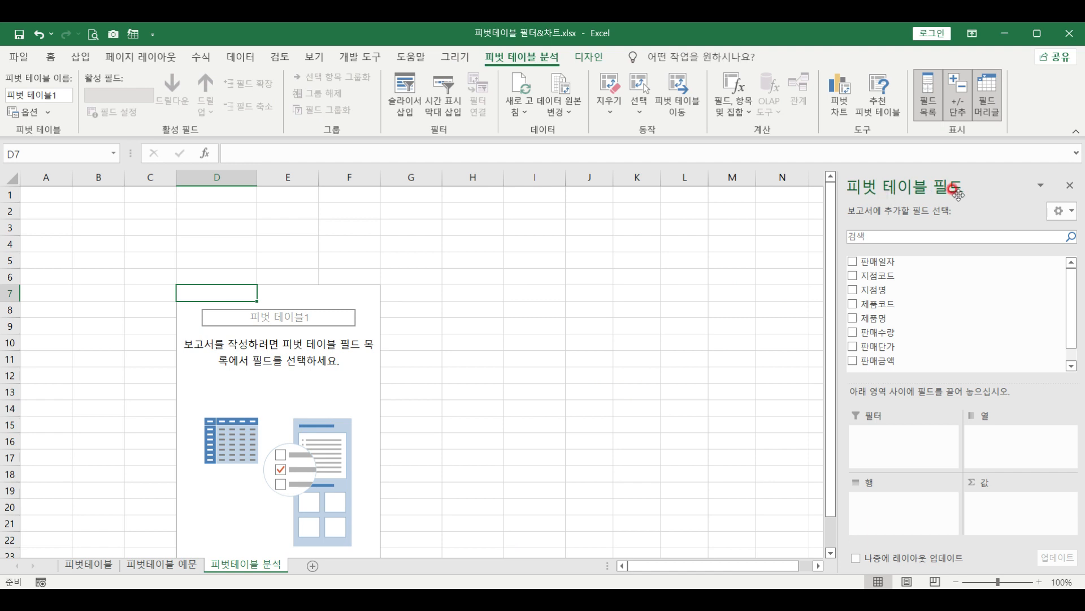
Put 지점명 in Rows, 판매금액 in Values as a sum, and 판매일자 in Columns
drag(866, 291, 896, 504)
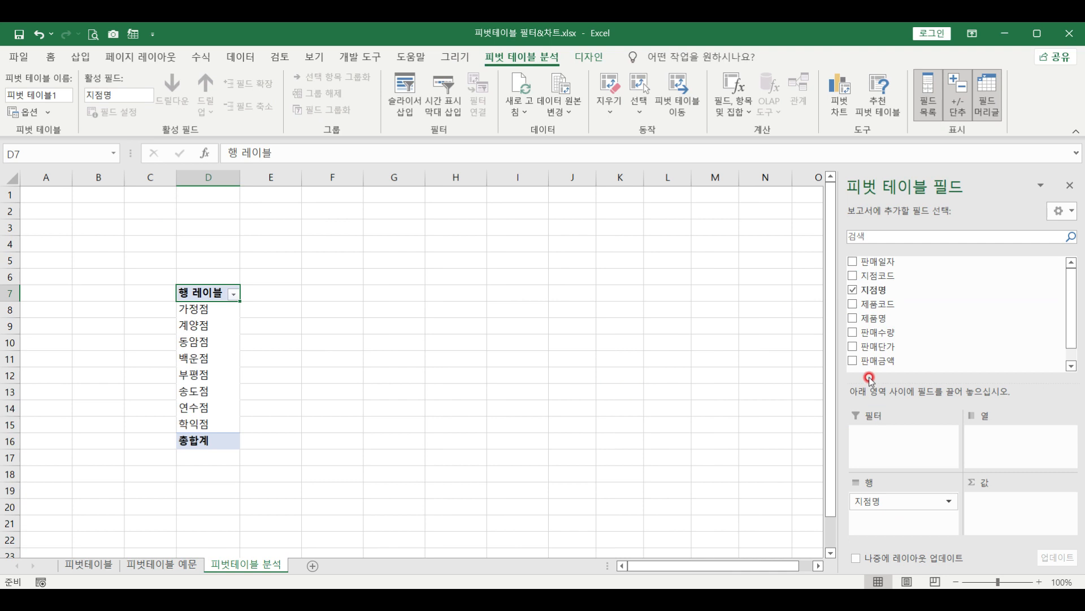
drag(878, 360, 1018, 509)
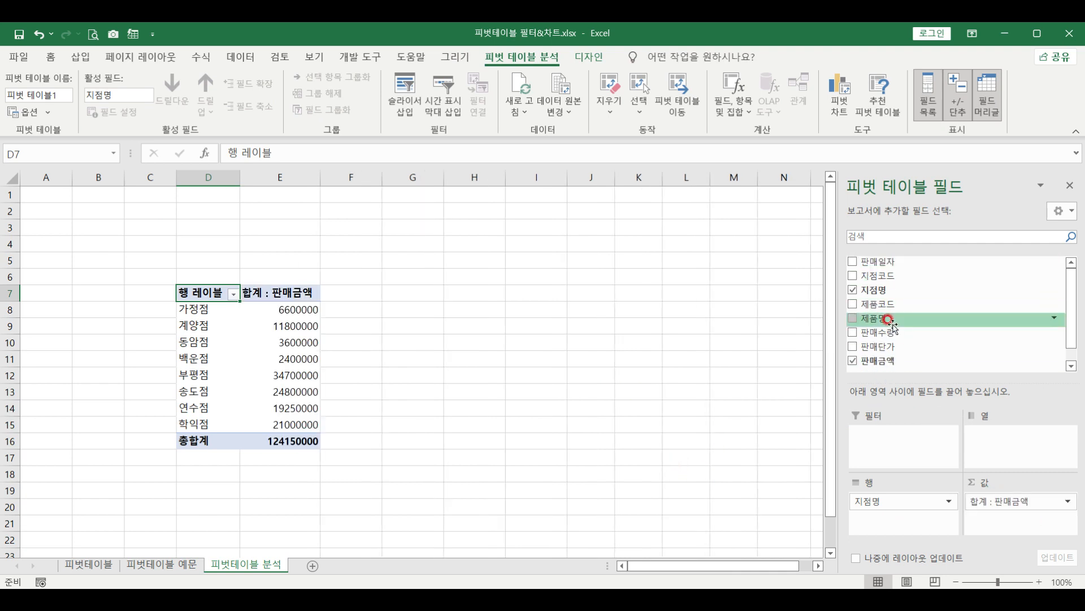
drag(875, 261, 973, 441)
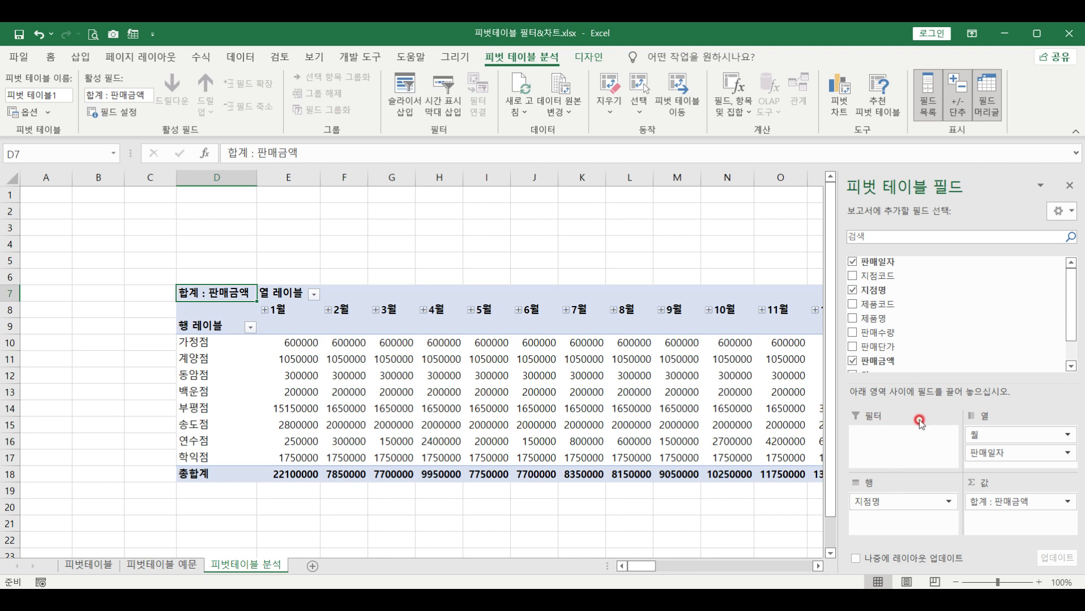
Regroup the 판매일자 headers by 분기 only, clearing the 일 and 월 grouping units
click(280, 309)
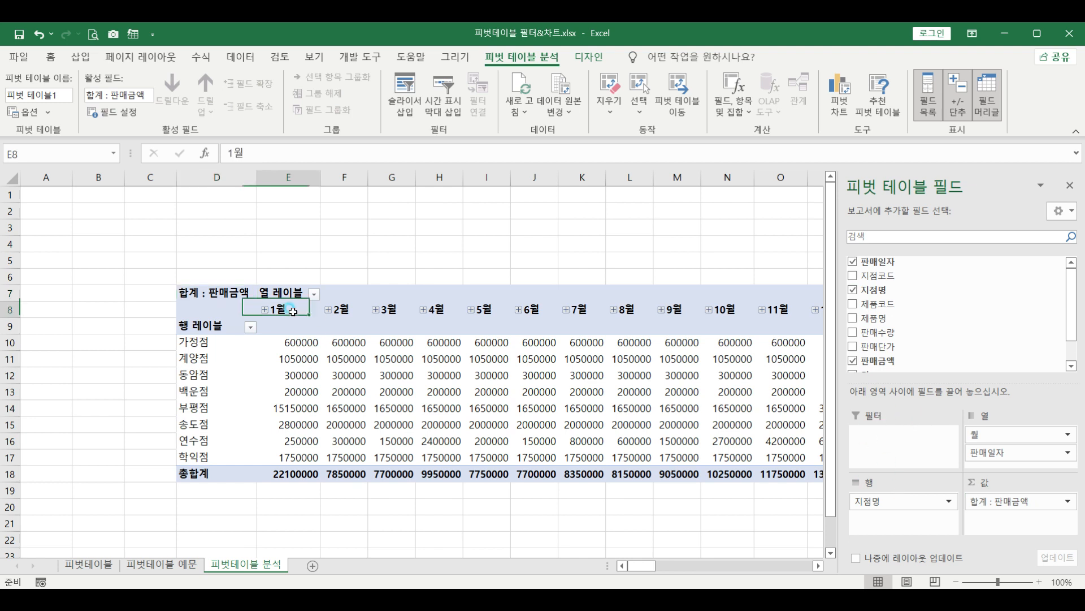
right_click(281, 311)
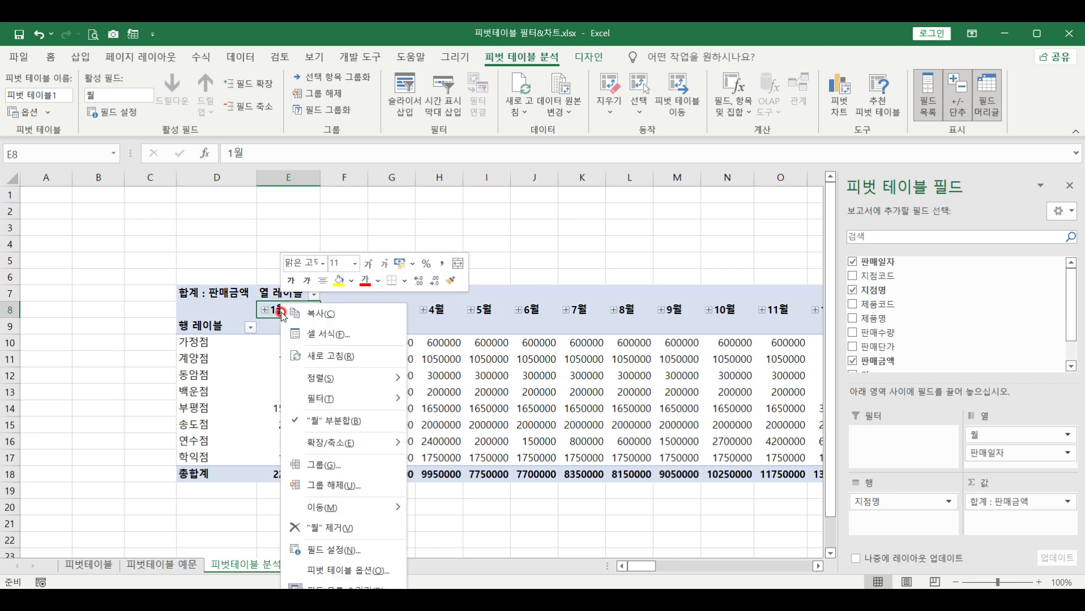
click(325, 464)
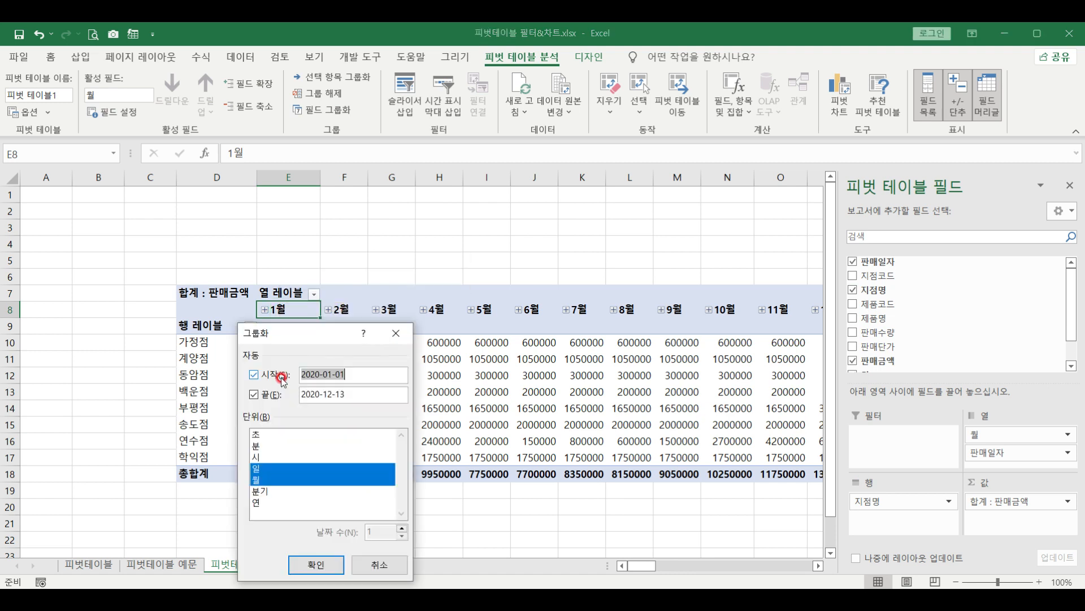
click(263, 469)
click(261, 481)
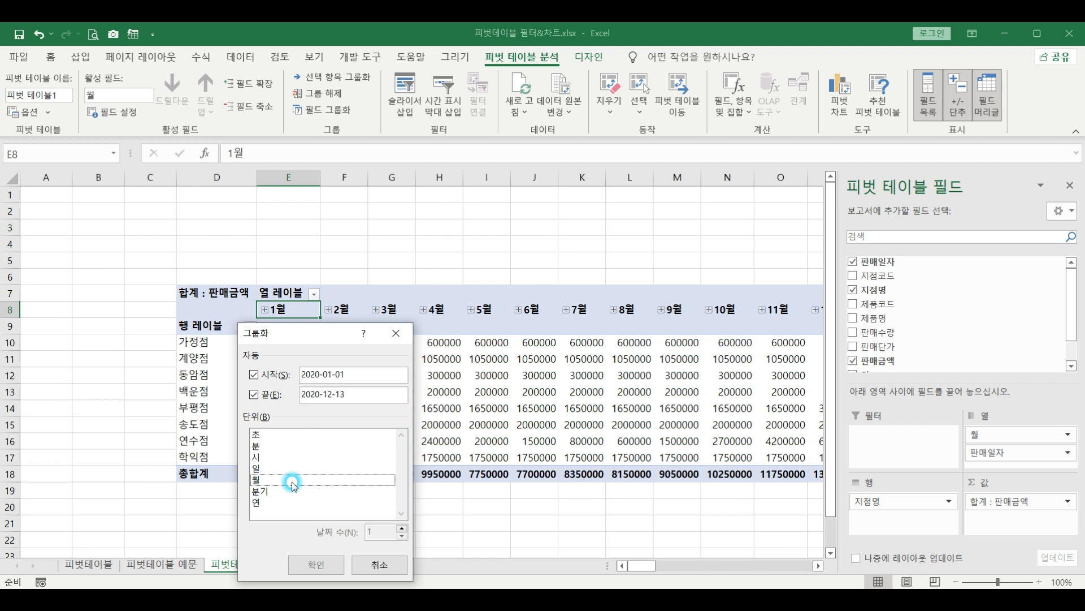
click(273, 491)
click(308, 568)
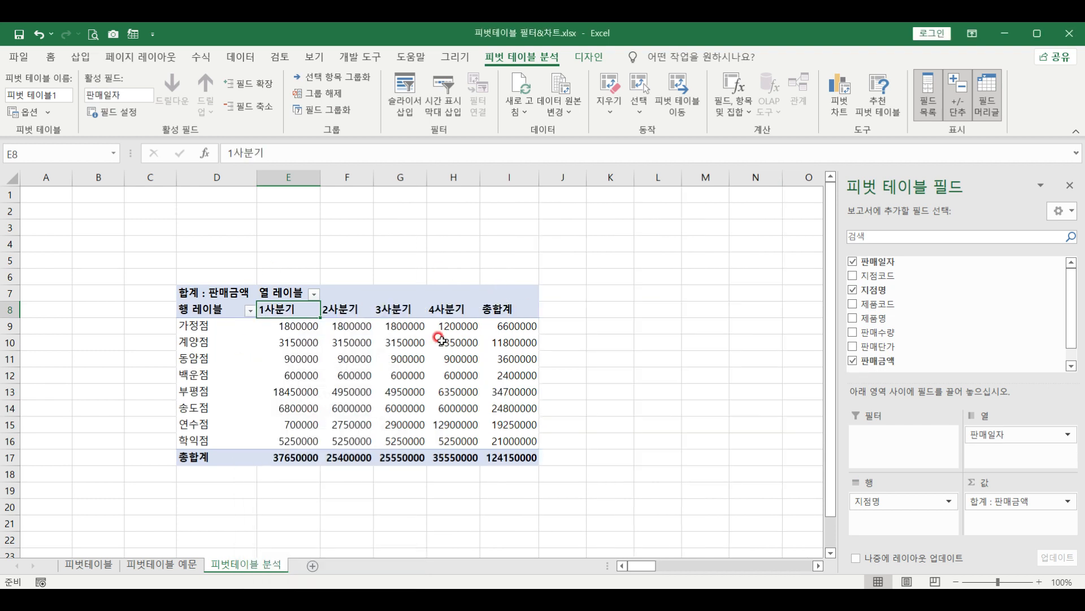
Switch the pivot table's report layout to tabular form
click(589, 56)
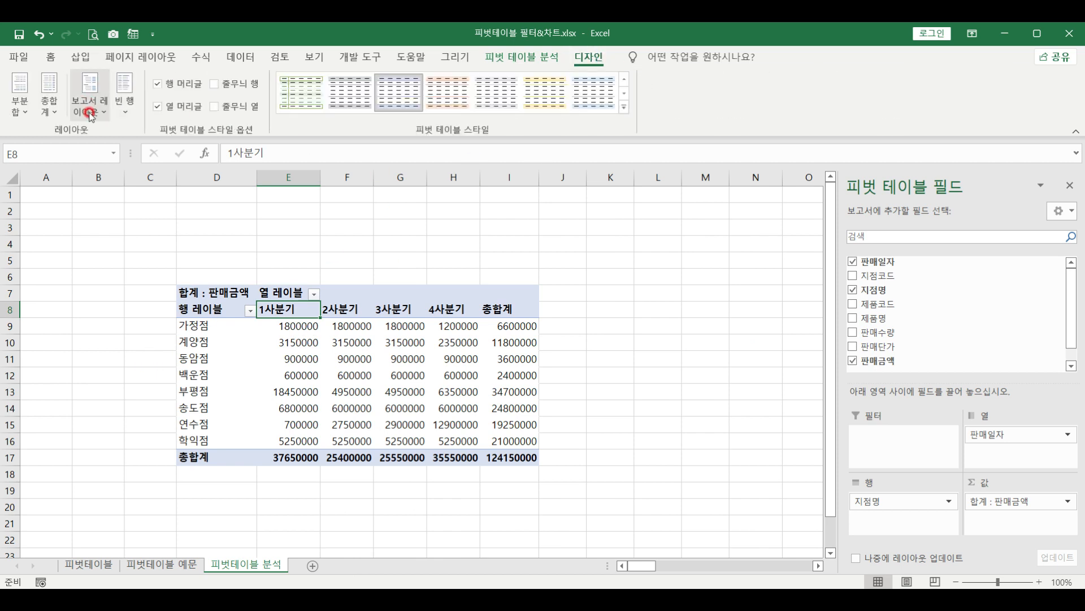
click(90, 113)
click(141, 214)
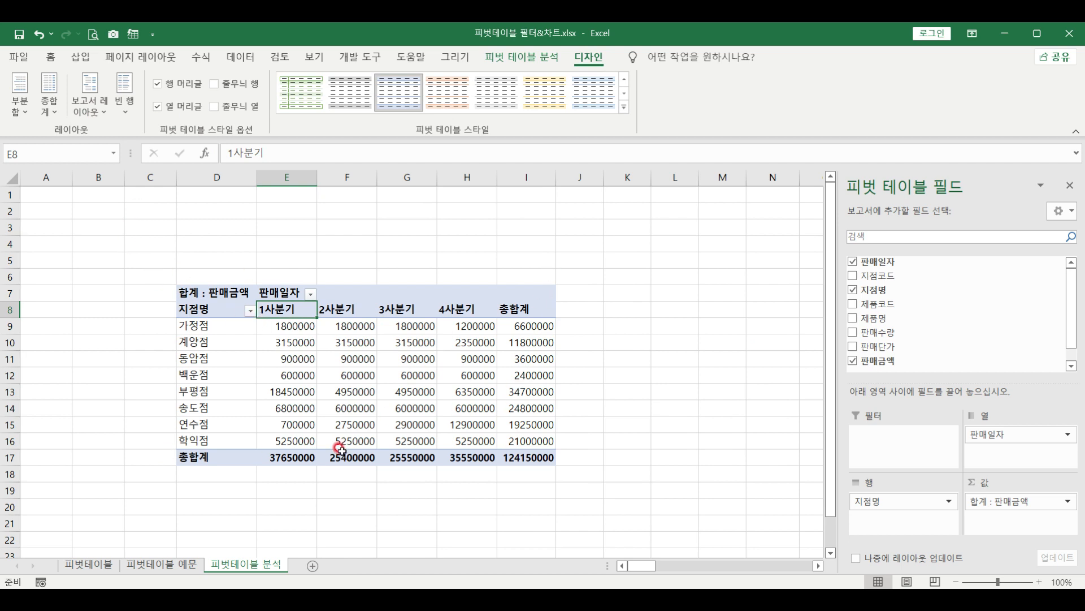
Turn off grand totals for rows and columns and select the value cells E9:H16
click(52, 116)
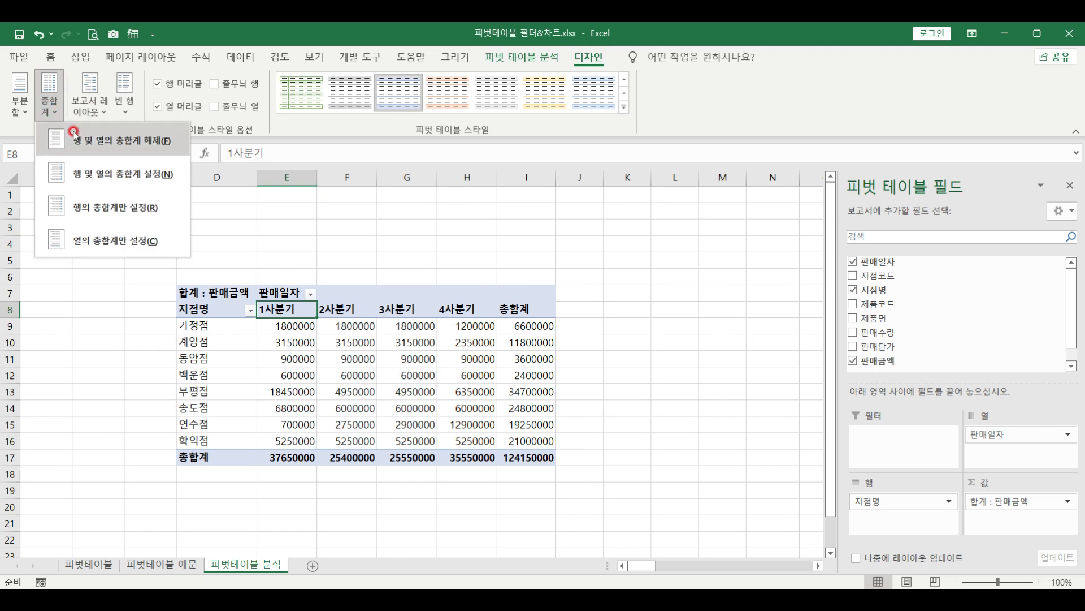
click(110, 140)
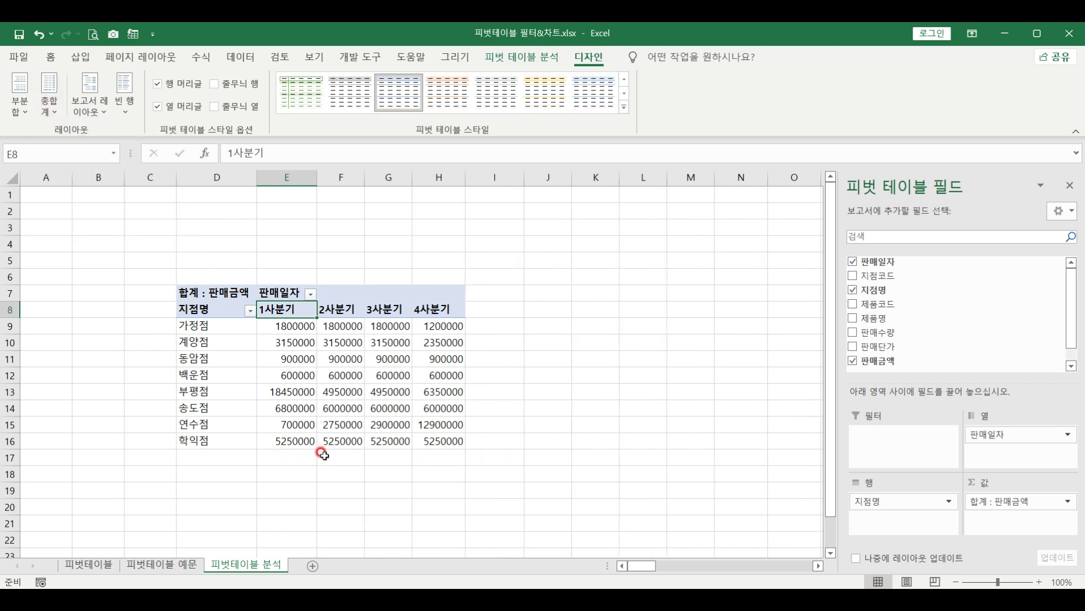
drag(286, 327, 428, 439)
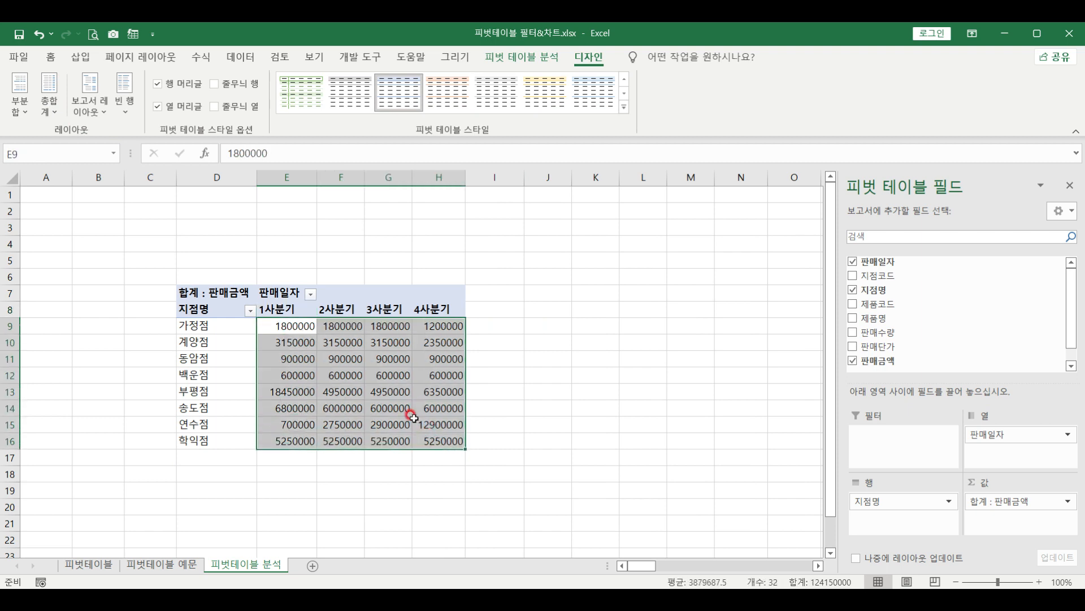
Apply Comma Style and set the 합계 : 판매금액 field format to Number with 1000 separator
right_click(333, 353)
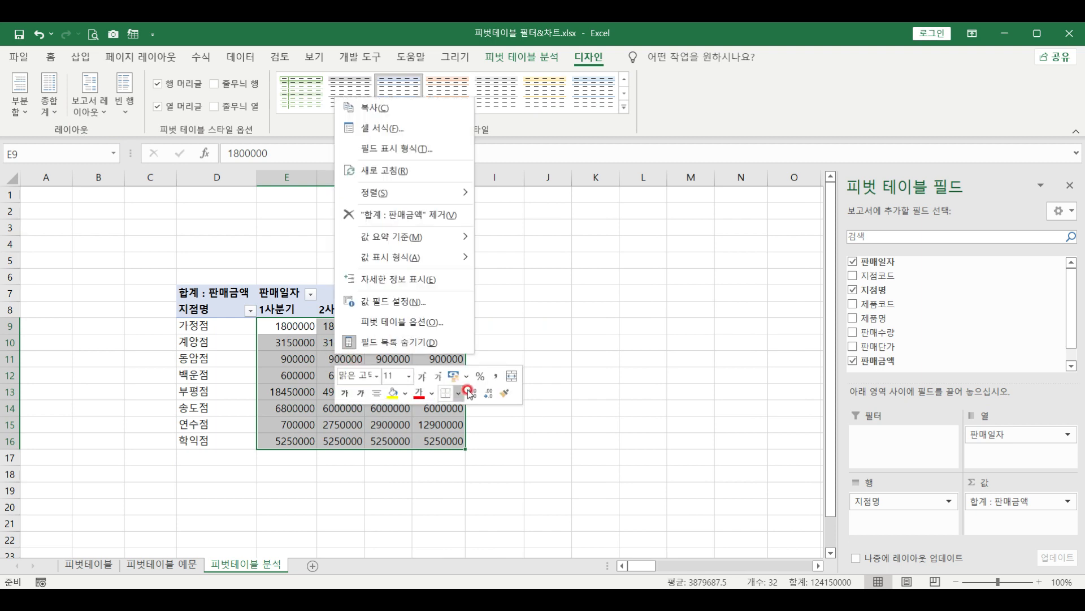
click(496, 375)
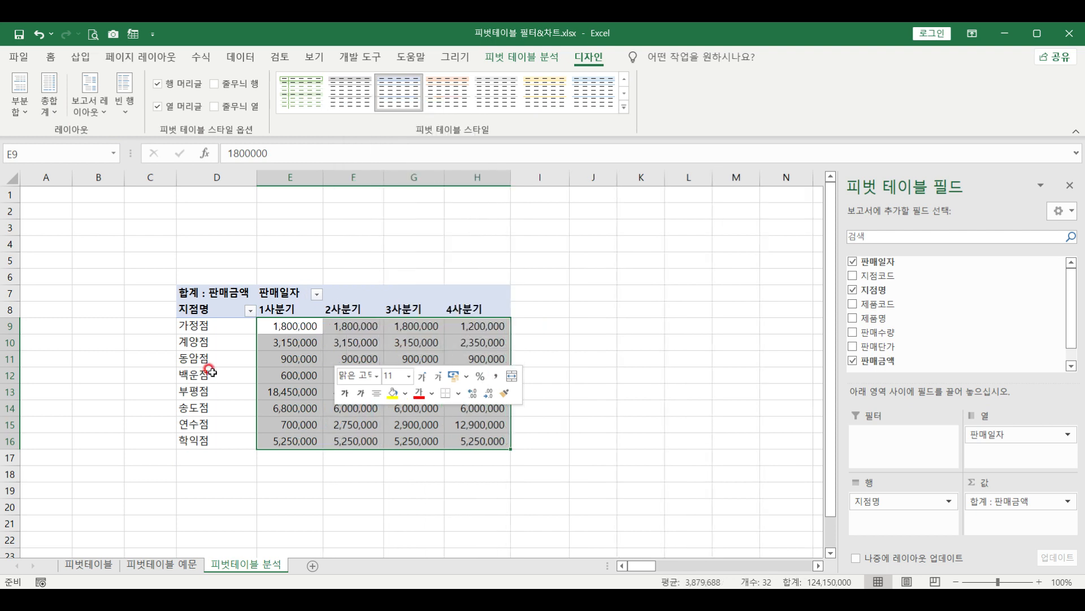
click(282, 358)
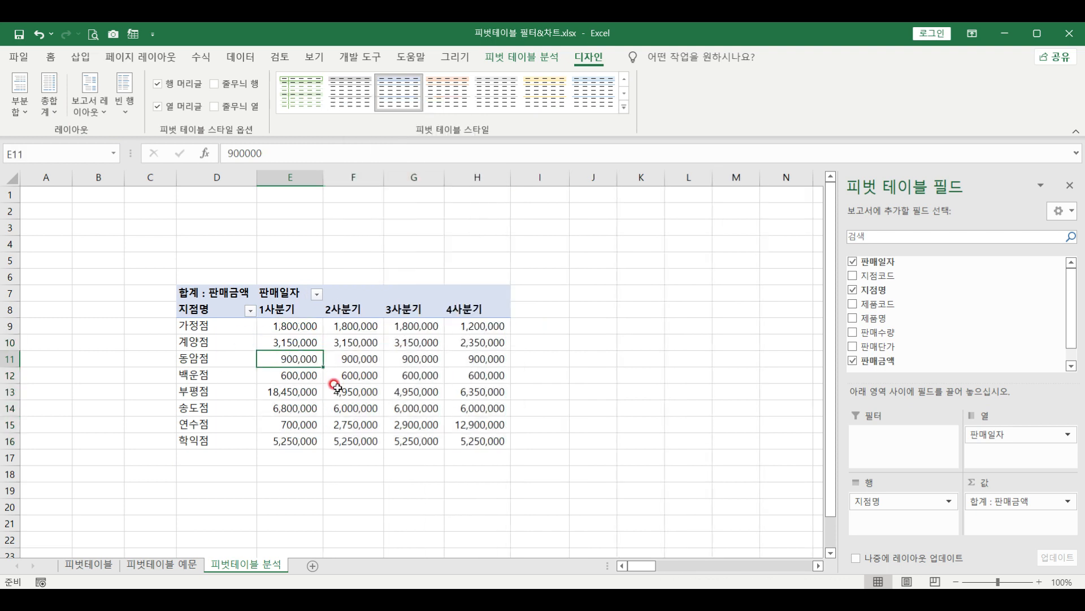
click(1057, 503)
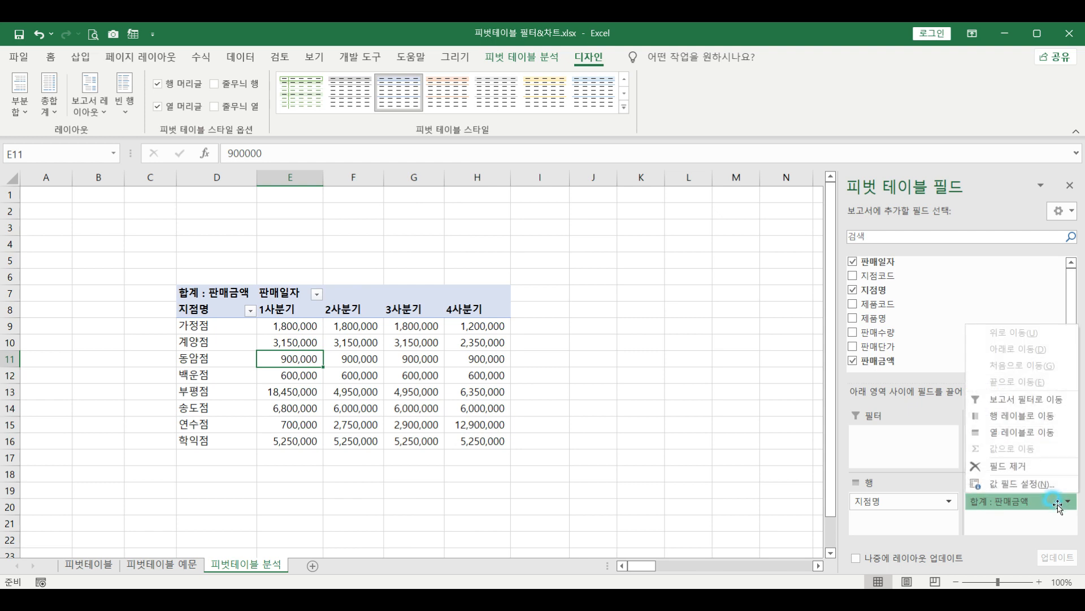
click(1020, 484)
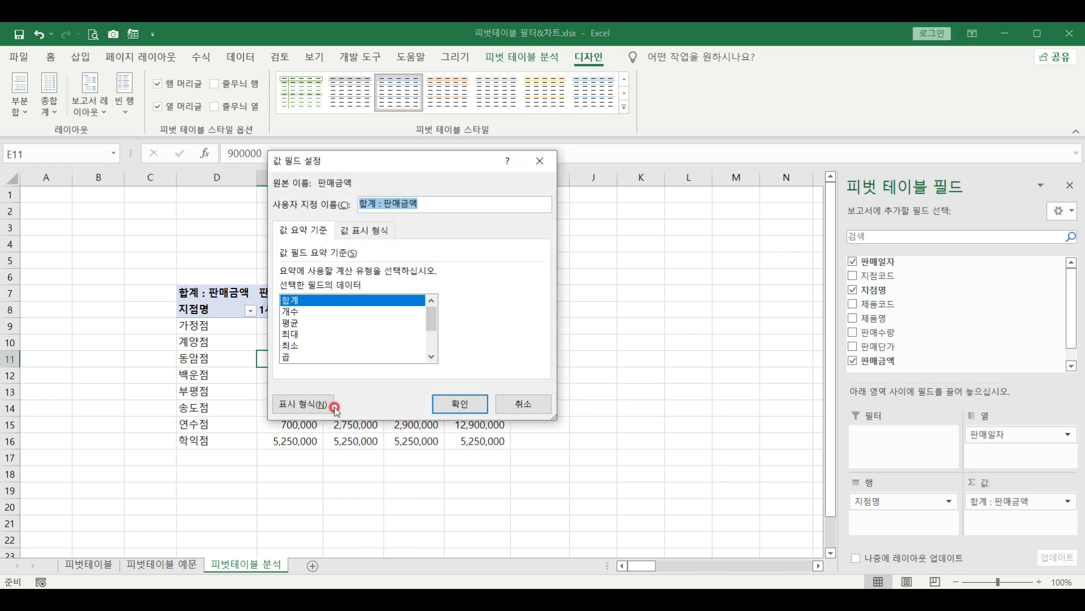
click(290, 403)
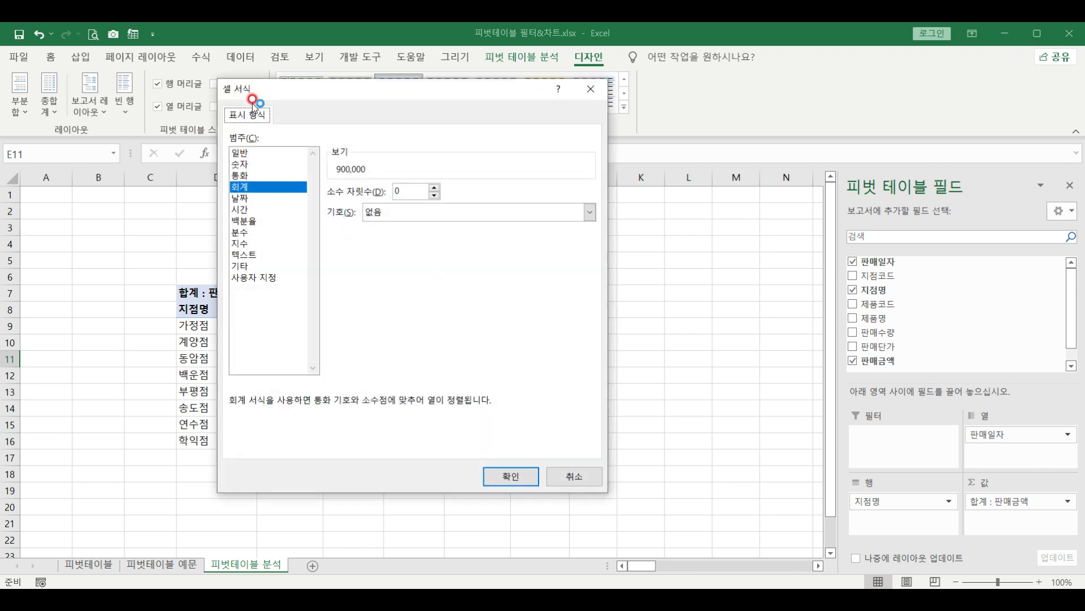
click(249, 164)
click(531, 484)
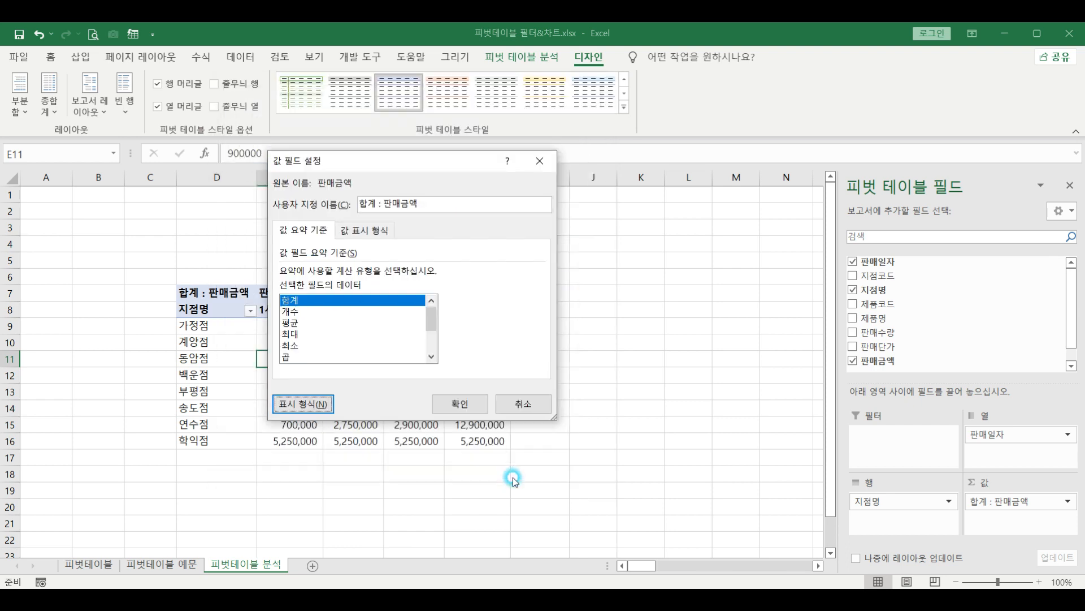
click(472, 403)
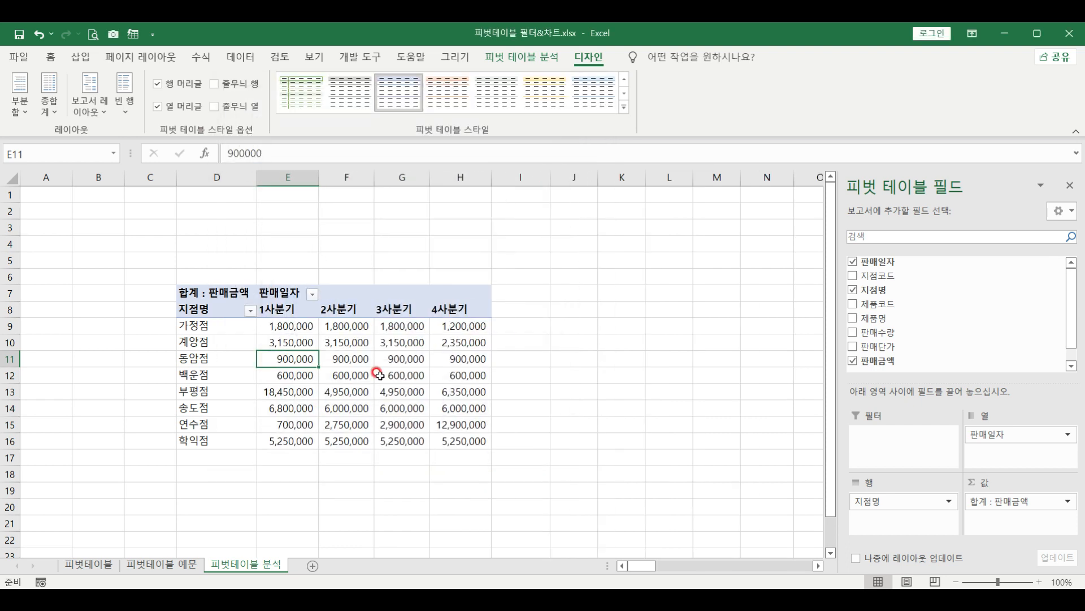
Sort the 지점명 branch rows in ascending order
click(286, 327)
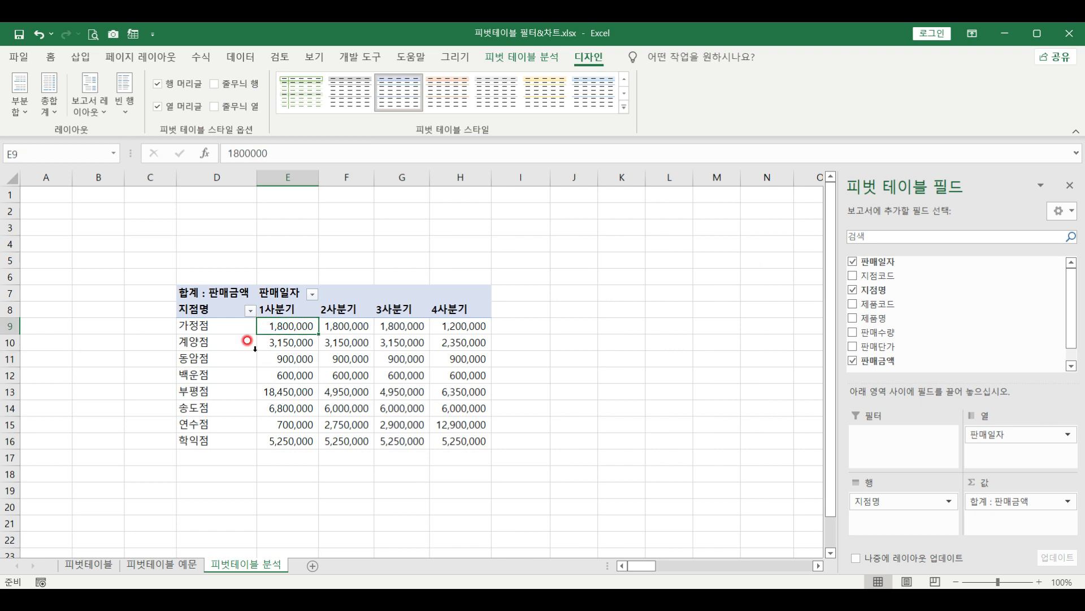
click(251, 311)
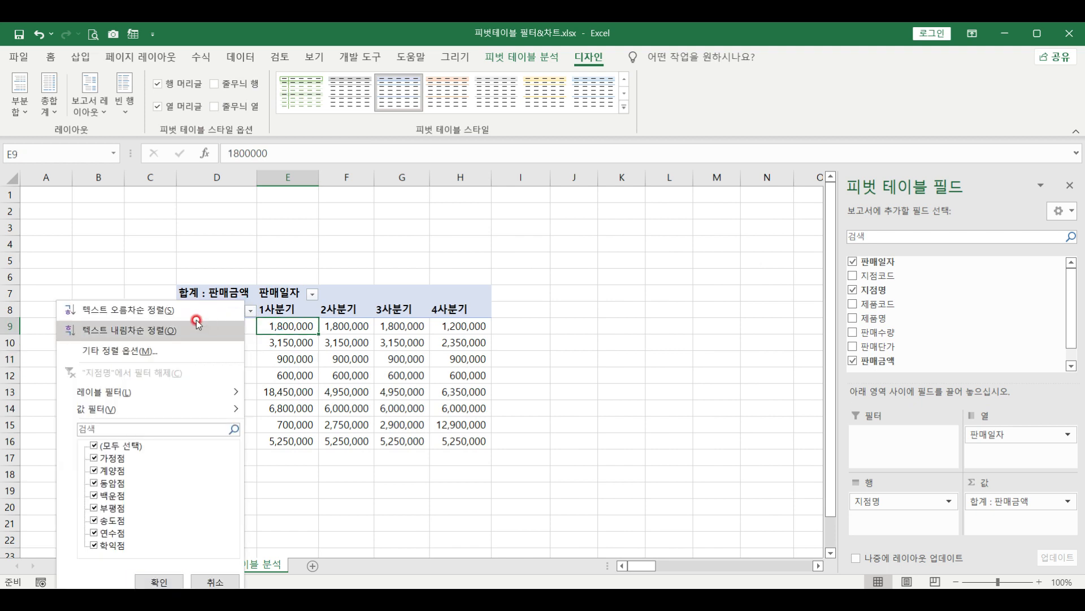
click(111, 310)
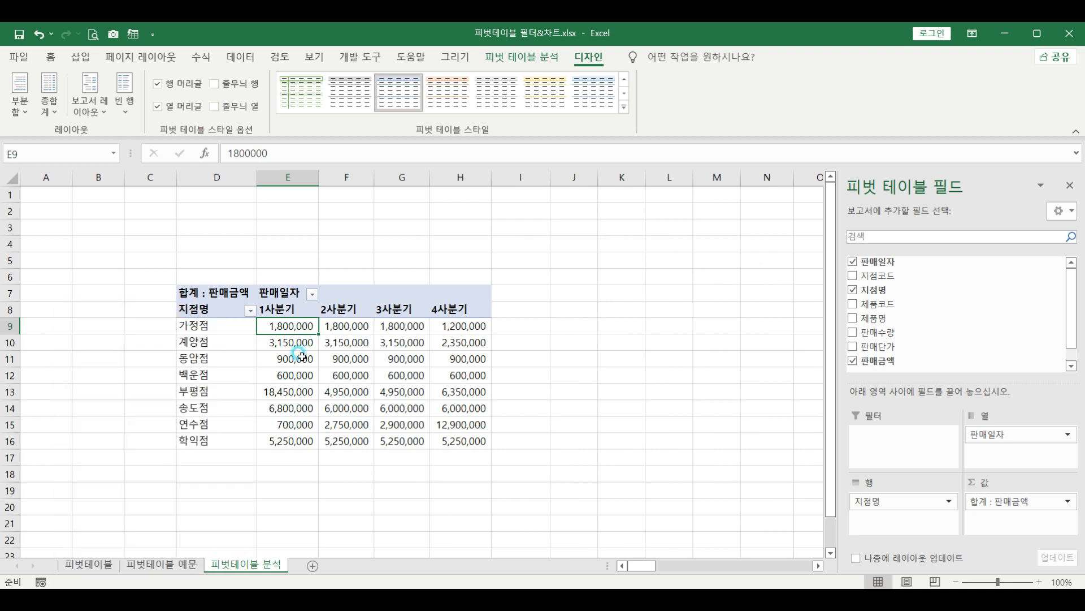
click(226, 336)
click(300, 356)
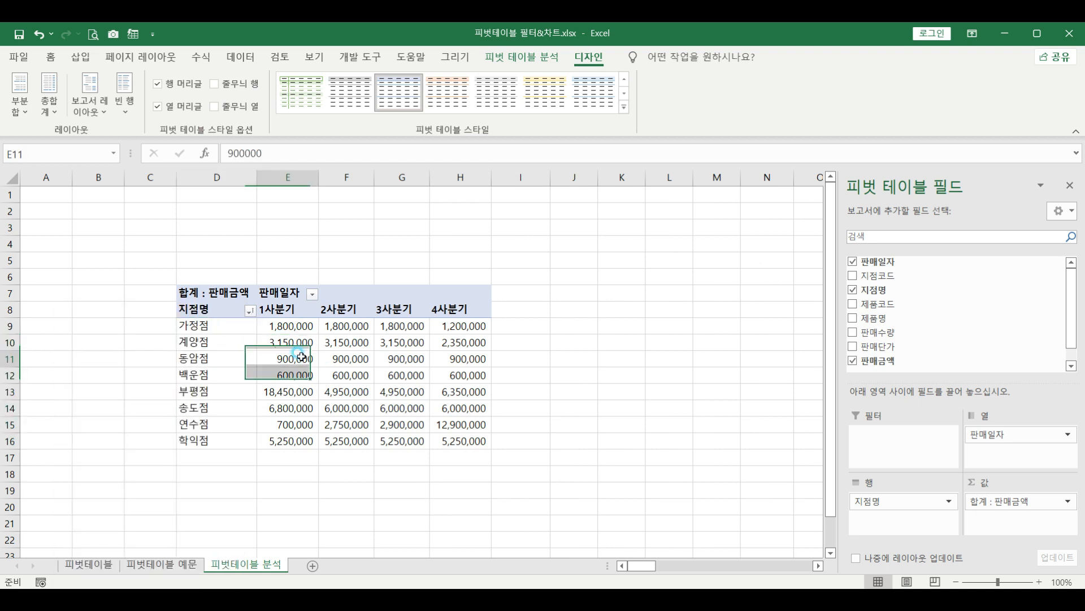
click(218, 307)
click(215, 293)
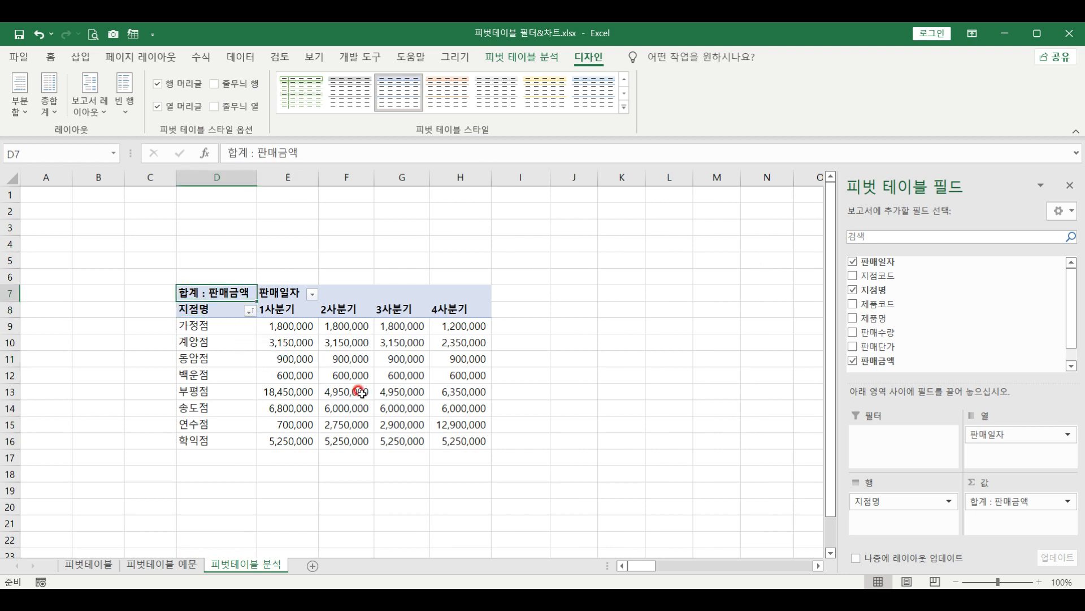
click(219, 343)
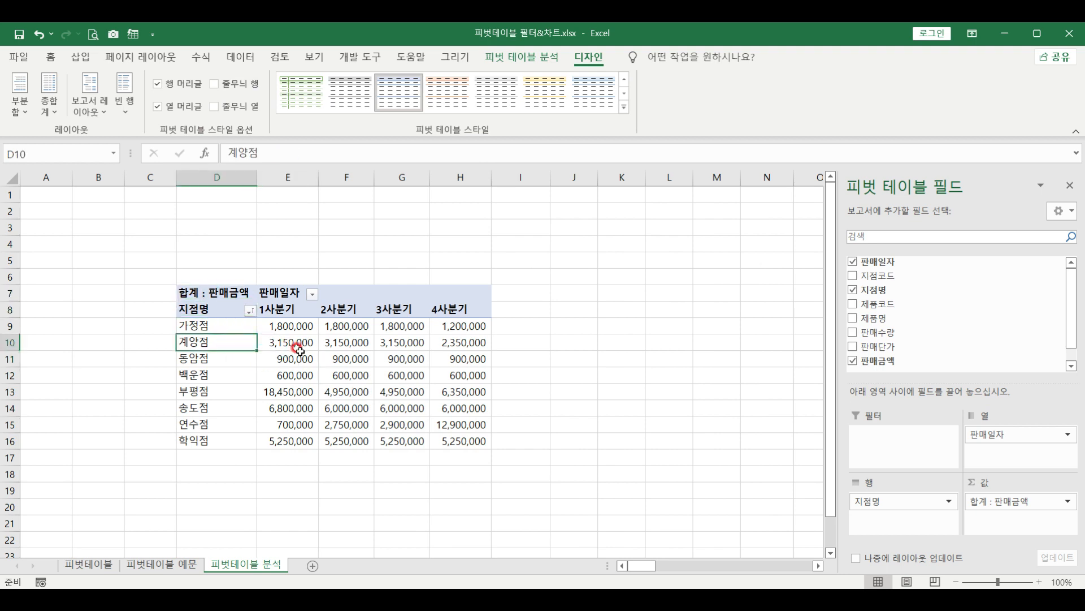
mouse_move(303, 361)
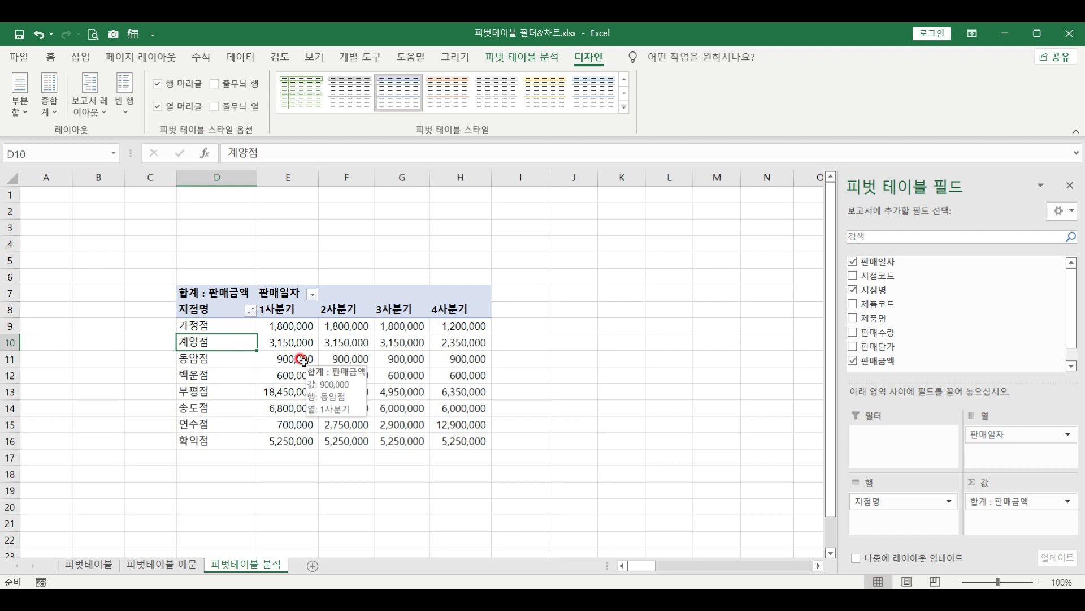
click(549, 59)
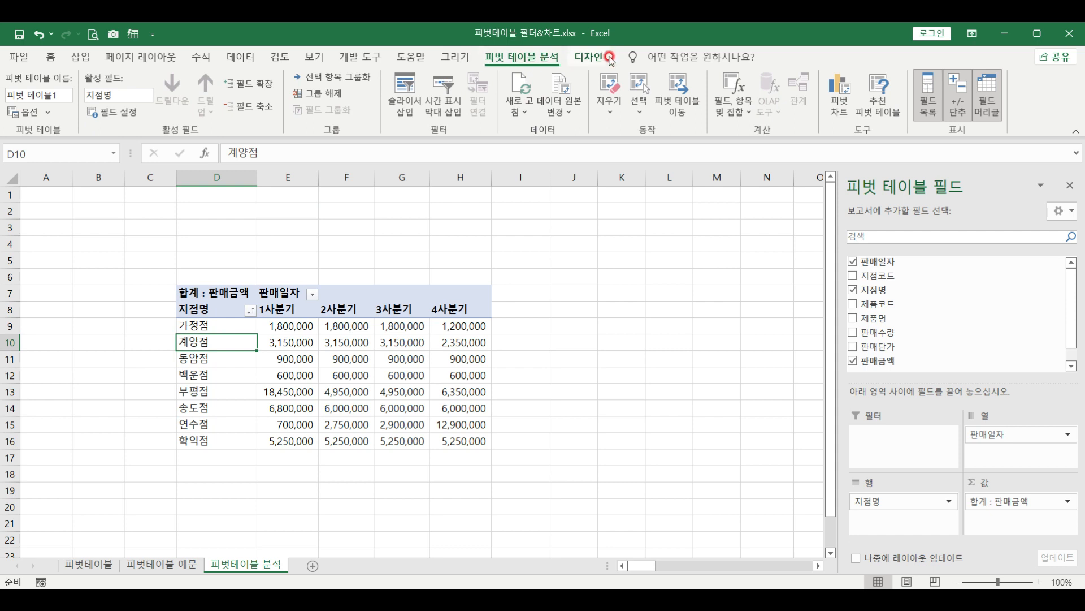
Insert slicers for 지점명 and 제품명 and drag the 지점명 slicer to the top-left corner
click(404, 105)
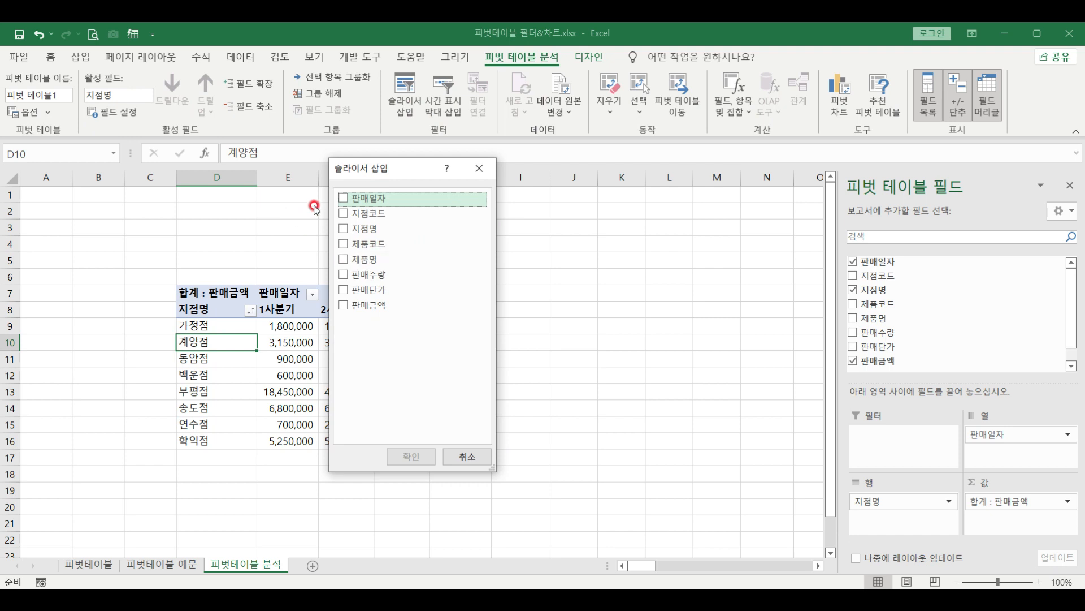
click(344, 230)
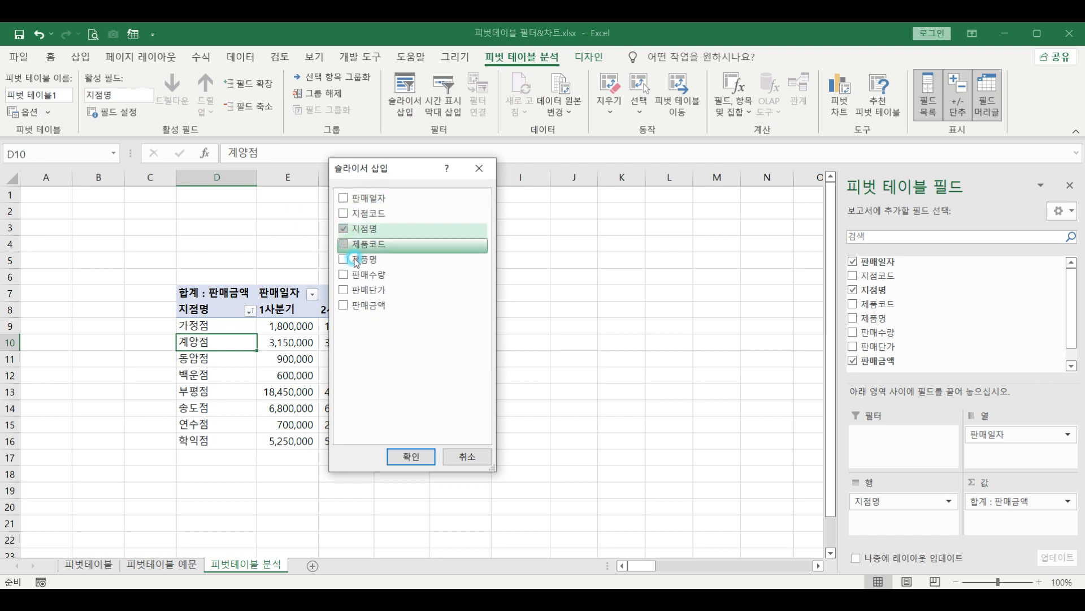
click(348, 260)
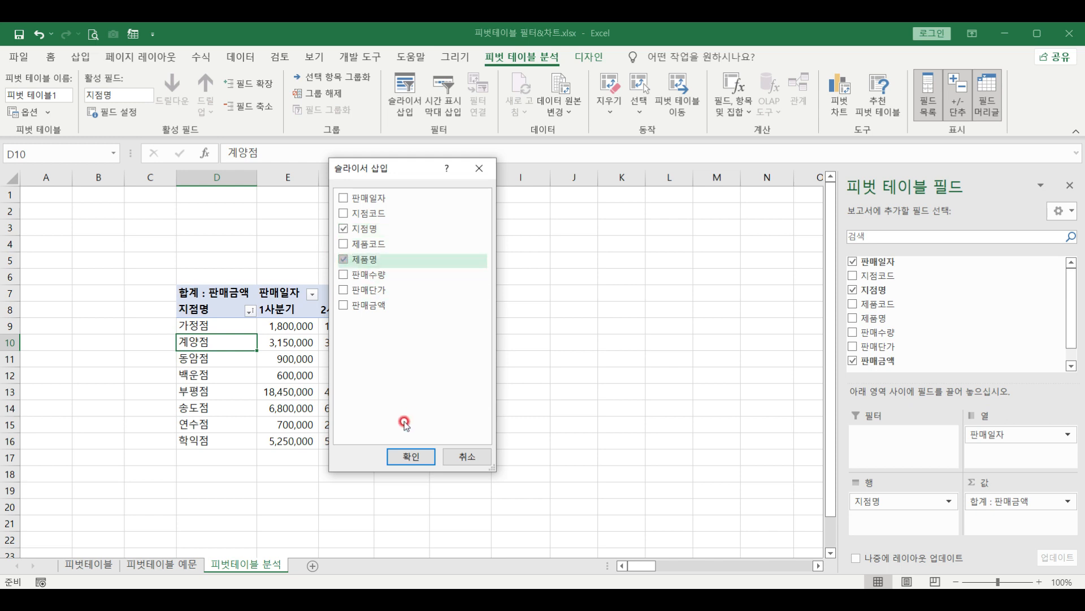
click(411, 457)
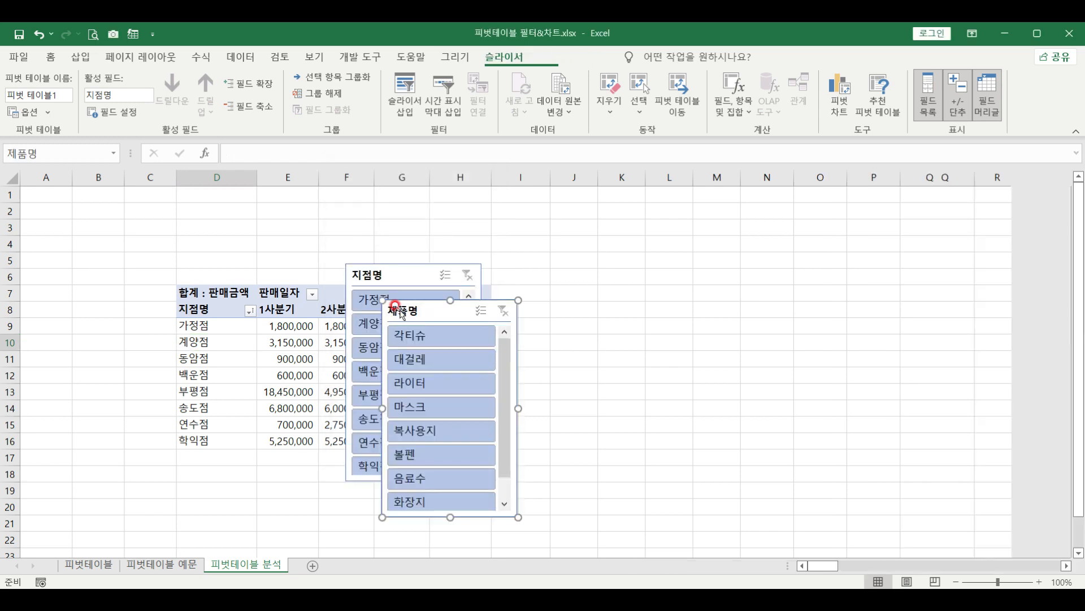
drag(367, 260, 26, 191)
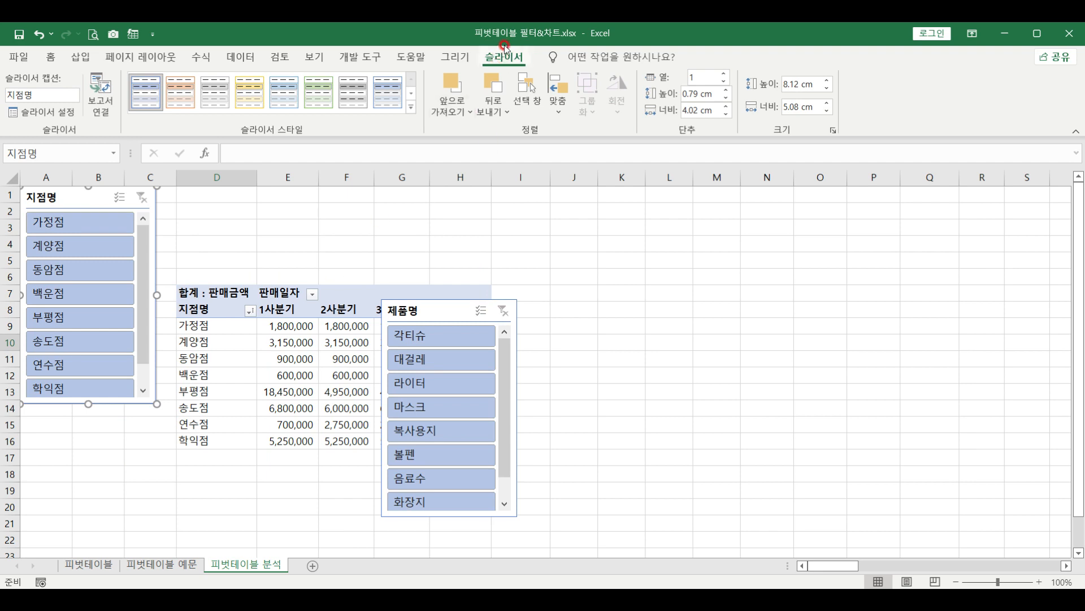
Set the 지점명 slicer to 2 columns and adjust its button height to 0.8 cm and width
click(725, 73)
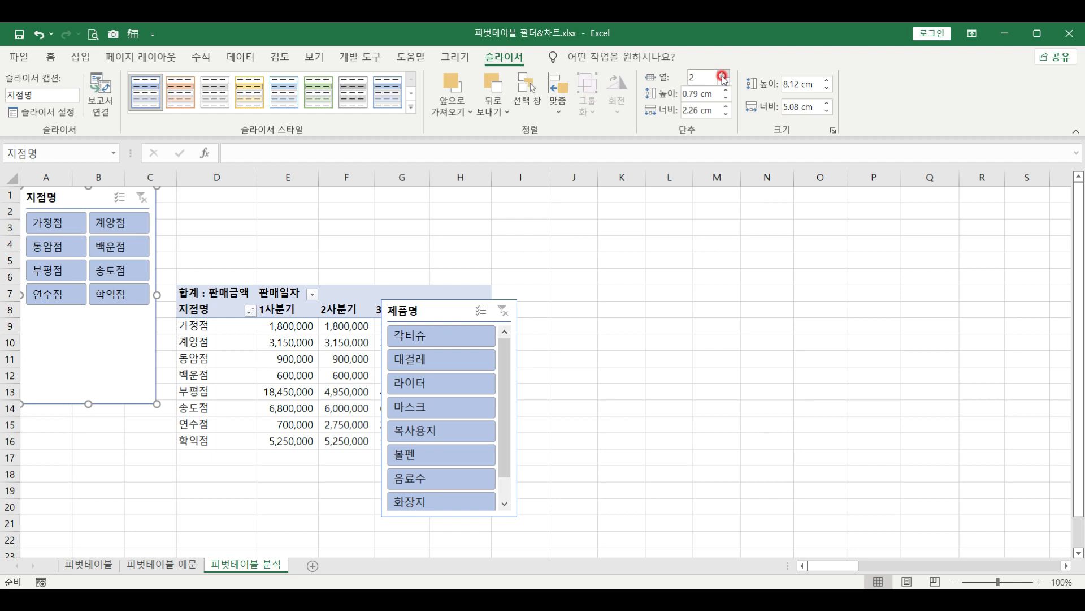
click(682, 99)
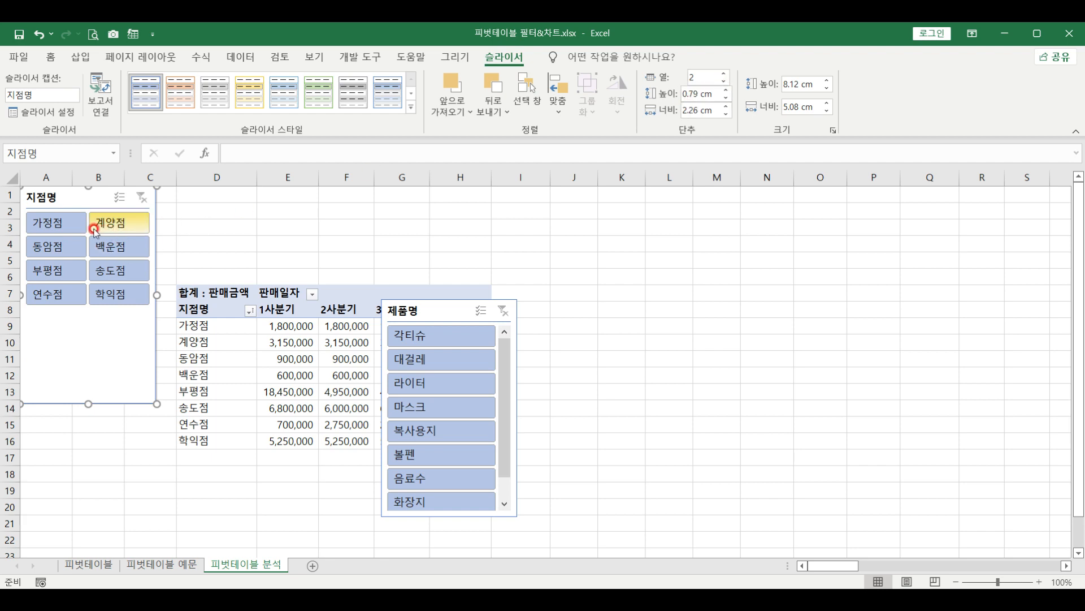
click(726, 91)
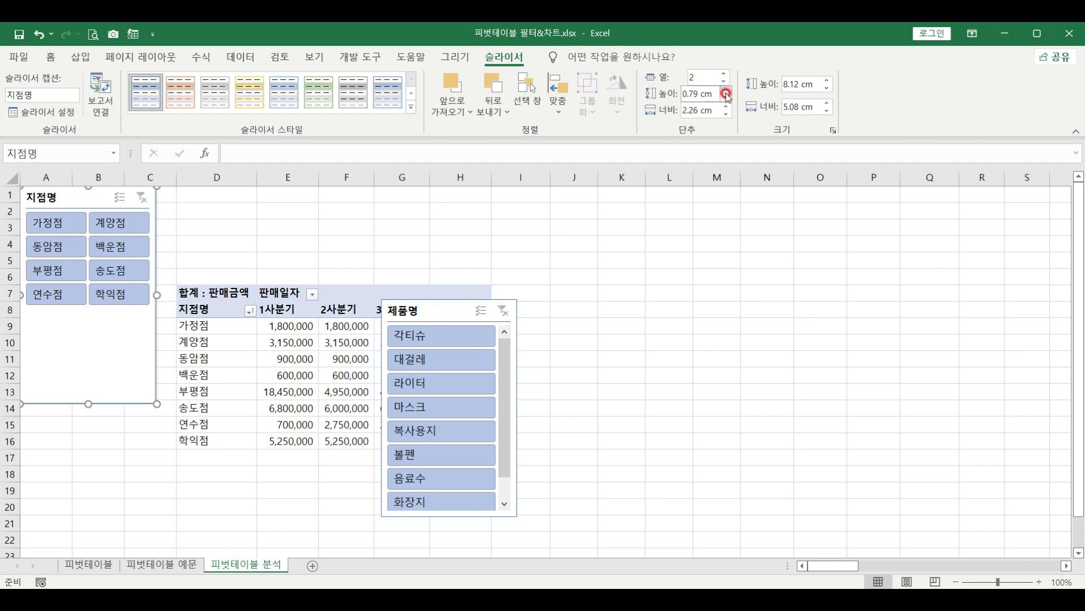
click(726, 90)
click(726, 90)
click(726, 99)
click(726, 99)
click(727, 108)
click(726, 112)
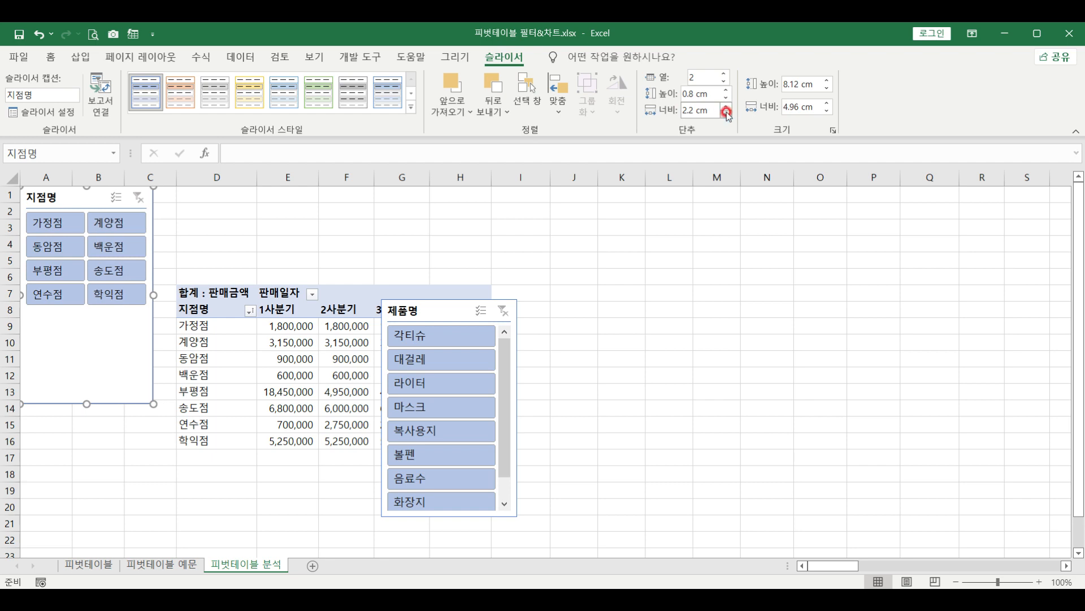
Resize the 지점명 slicer to 5 cm tall by 5.72 cm wide and shift it down a row
click(827, 80)
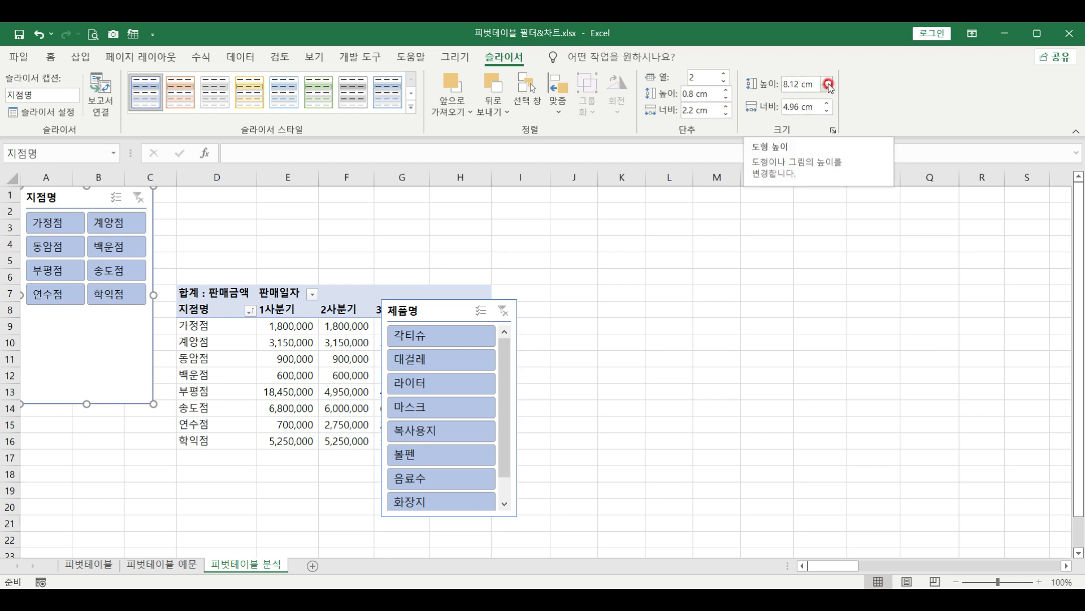
click(827, 81)
click(828, 81)
click(827, 81)
click(827, 110)
drag(45, 379, 109, 316)
click(152, 252)
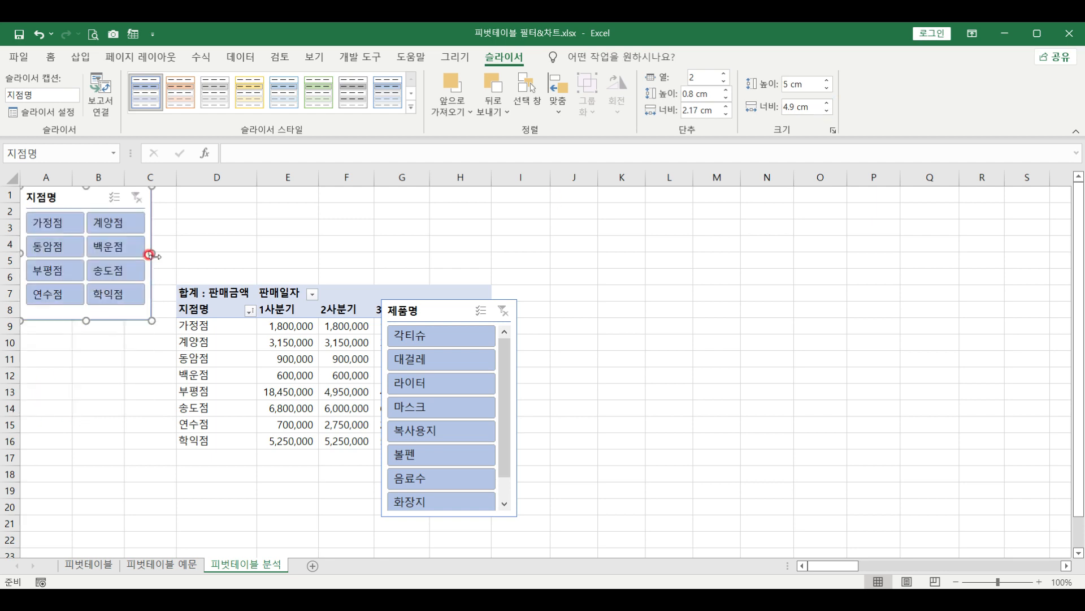
drag(160, 255, 177, 255)
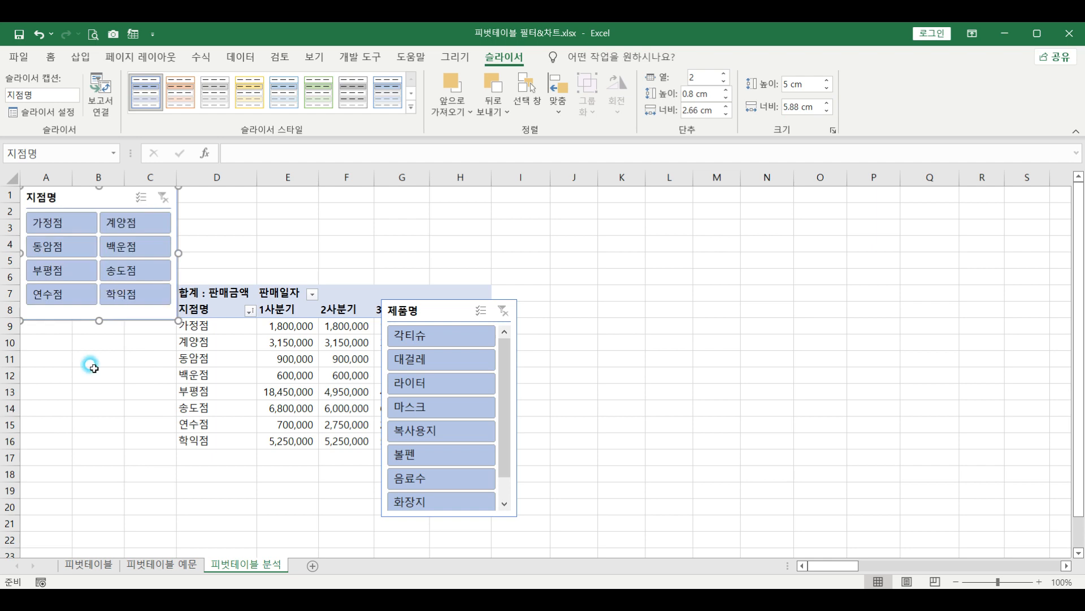
drag(75, 197, 69, 210)
drag(170, 263, 164, 257)
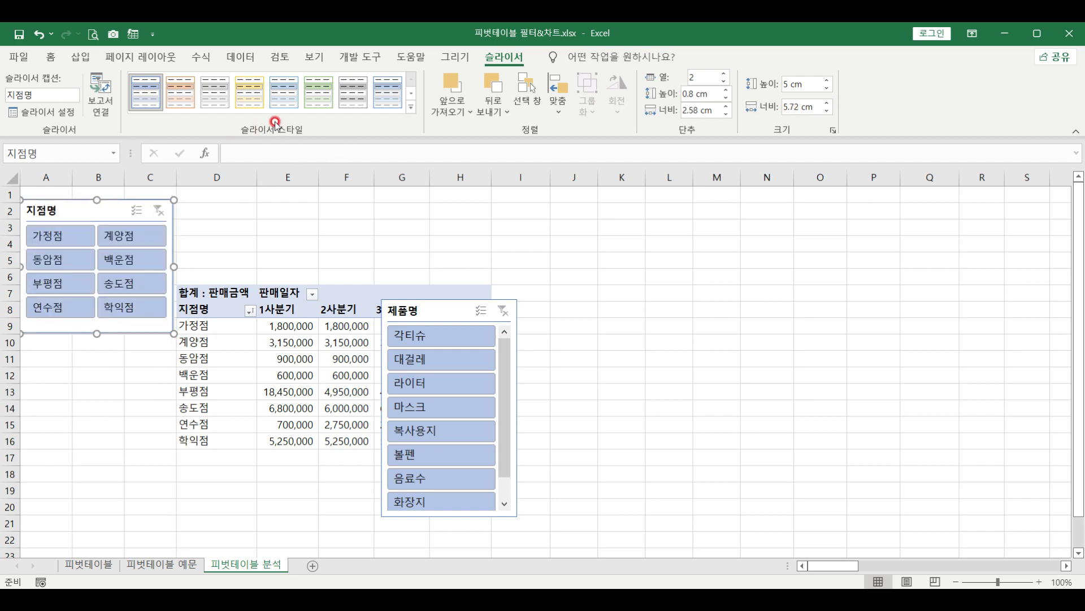
Apply an orange style from the slicer style gallery to the 지점명 slicer
click(412, 112)
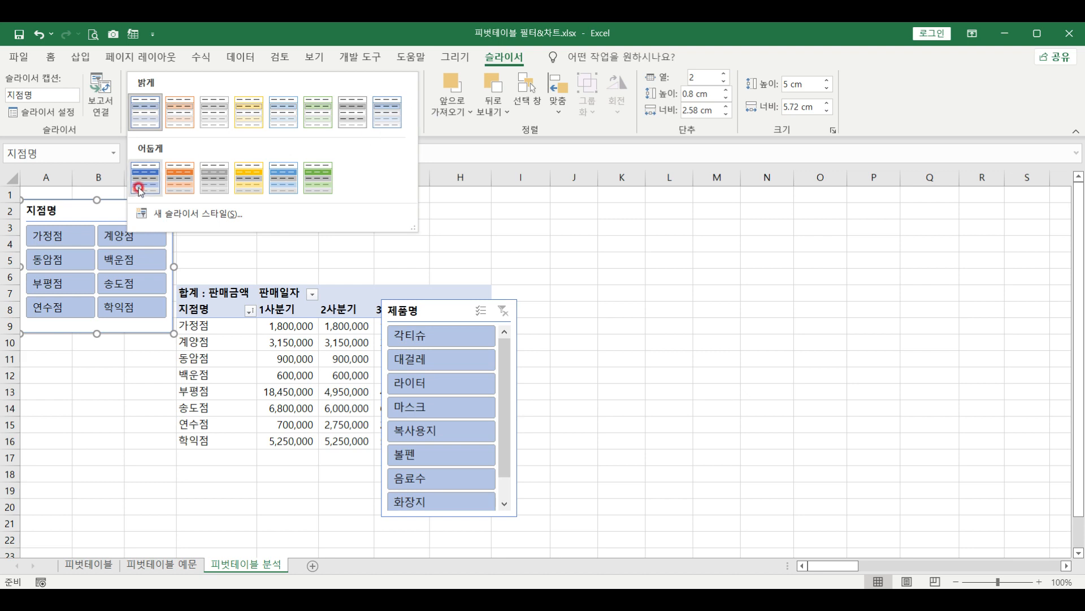
click(173, 180)
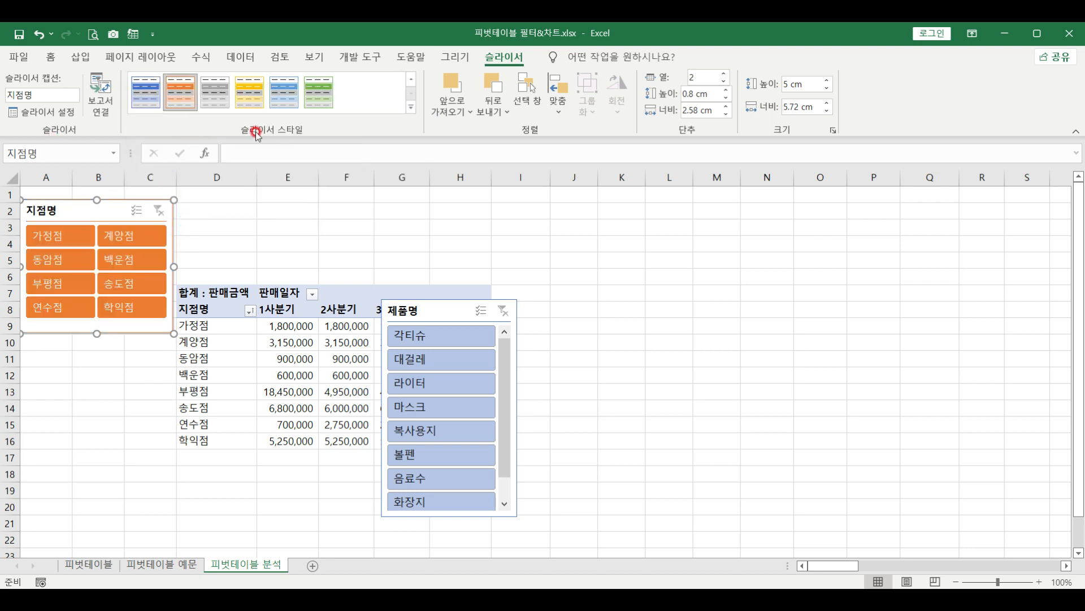
click(412, 107)
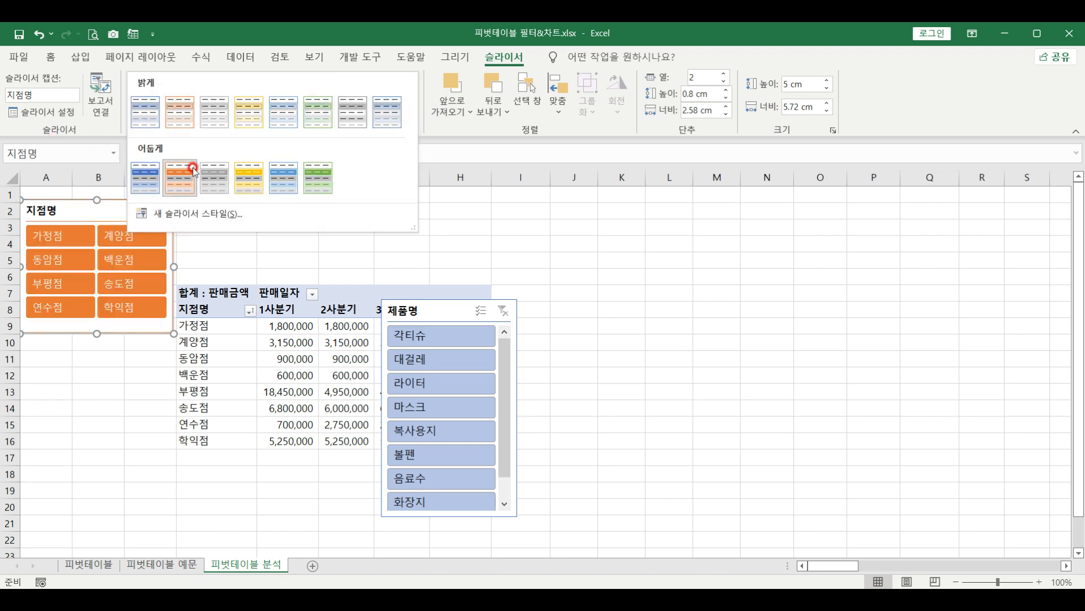
Discard a draft new slicer style and move the 제품명 slicer beneath the 지점명 slicer
click(228, 231)
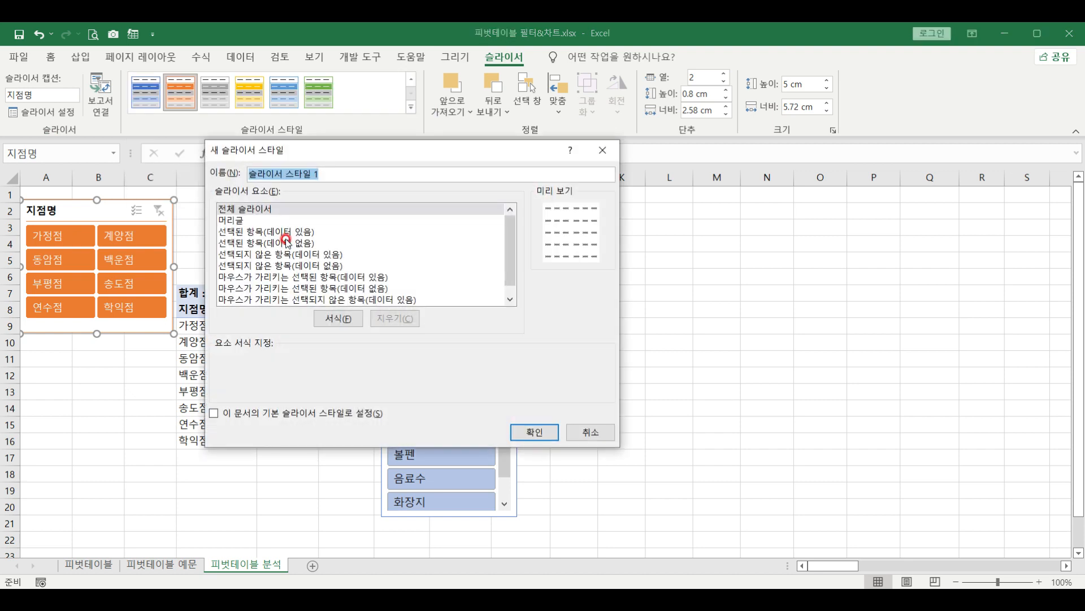
click(330, 320)
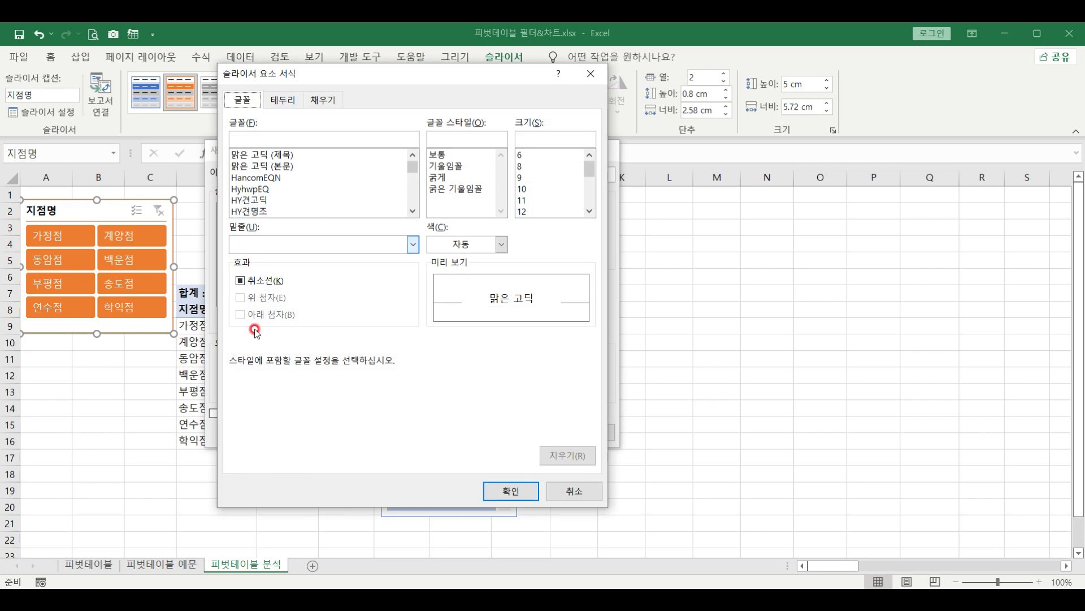
click(577, 492)
click(588, 434)
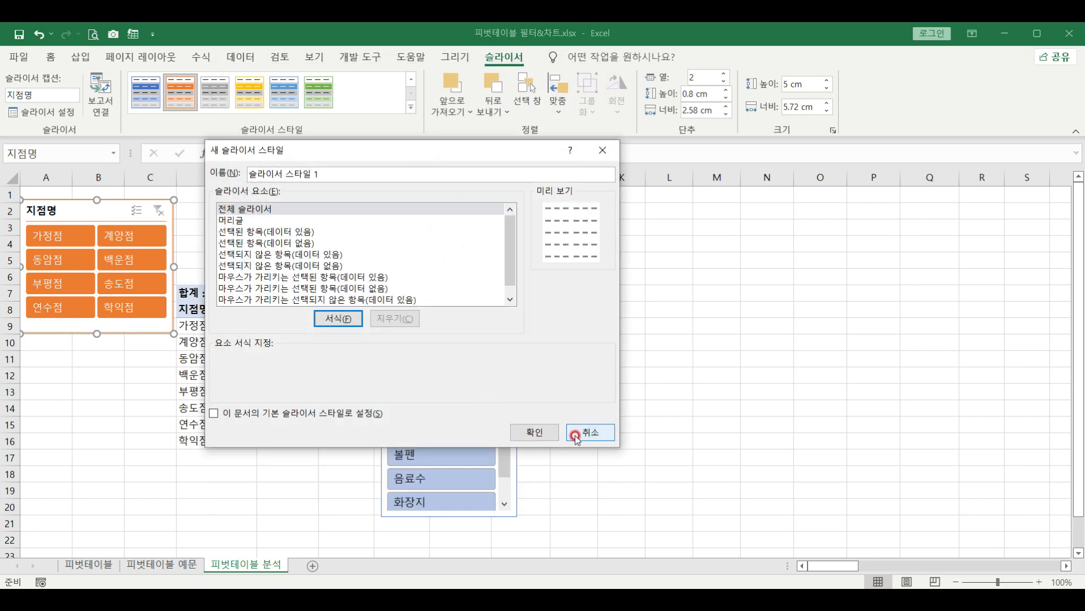
drag(391, 321, 25, 355)
Widen the 제품명 slicer, set it to 2 columns, shorten it to row 17, and apply the first dark blue style
click(145, 383)
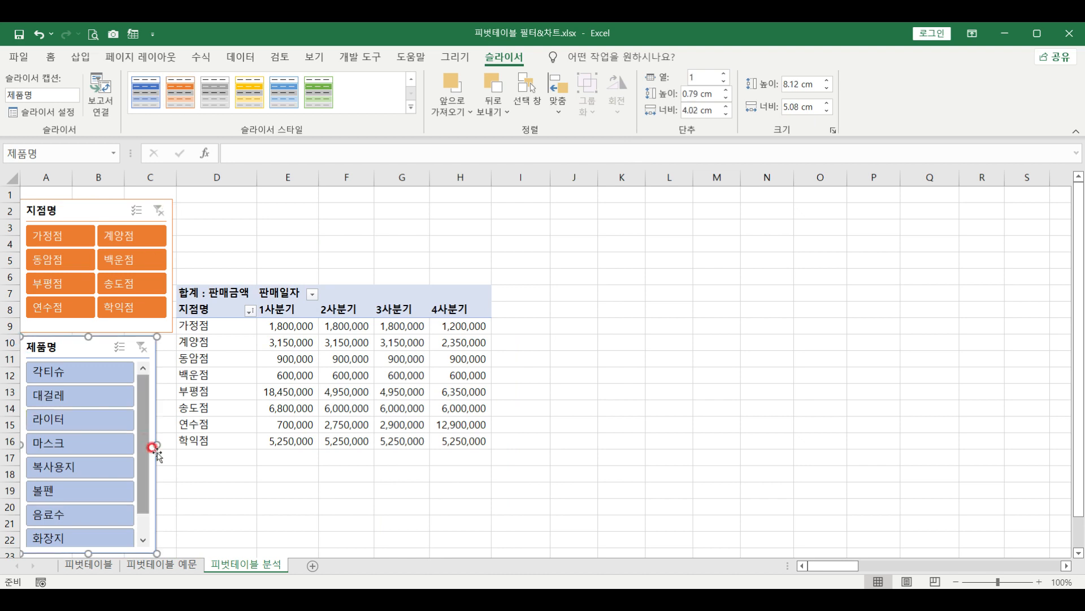
drag(161, 444, 171, 444)
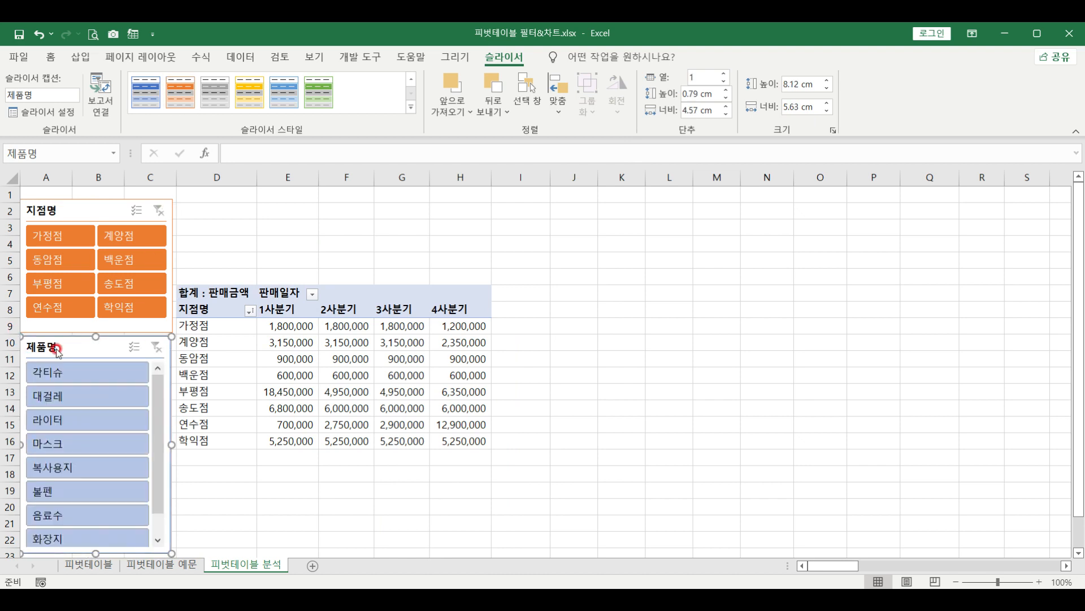
click(726, 74)
drag(95, 547, 59, 455)
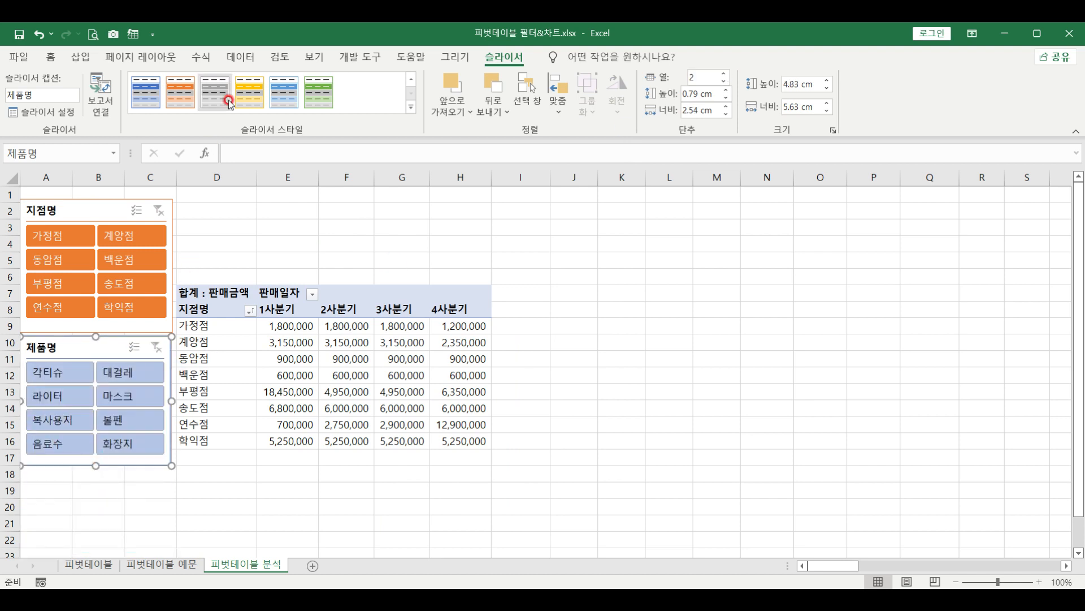
click(410, 106)
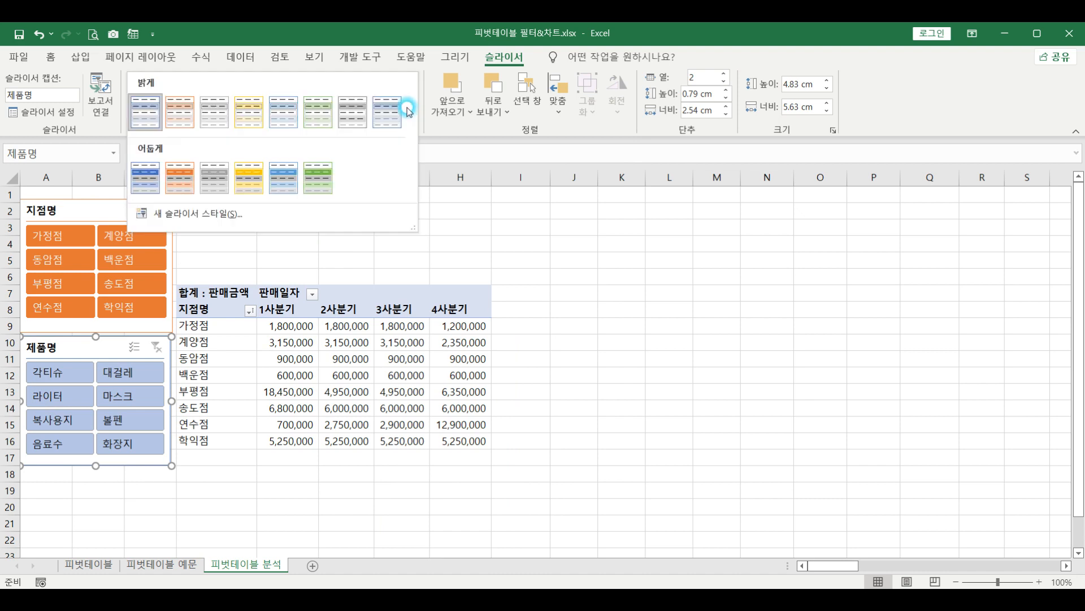
click(140, 184)
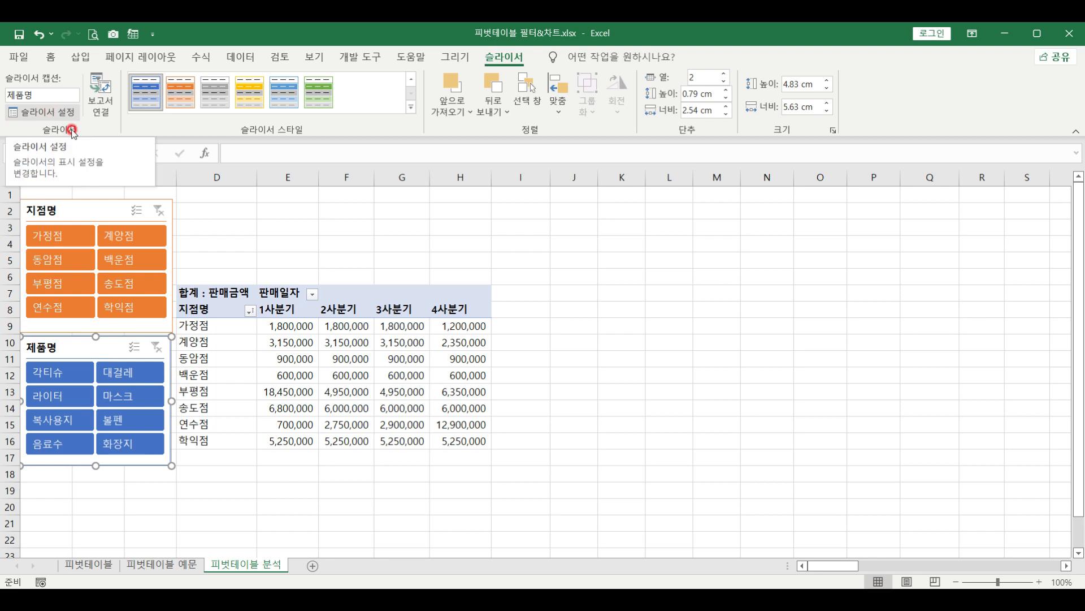
click(51, 113)
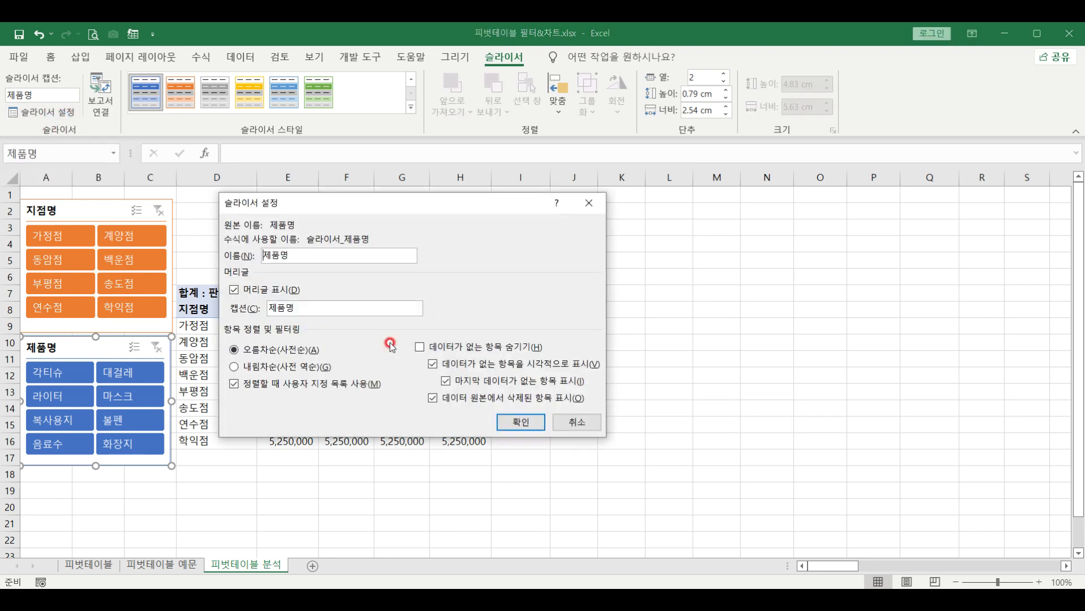
drag(395, 208, 616, 220)
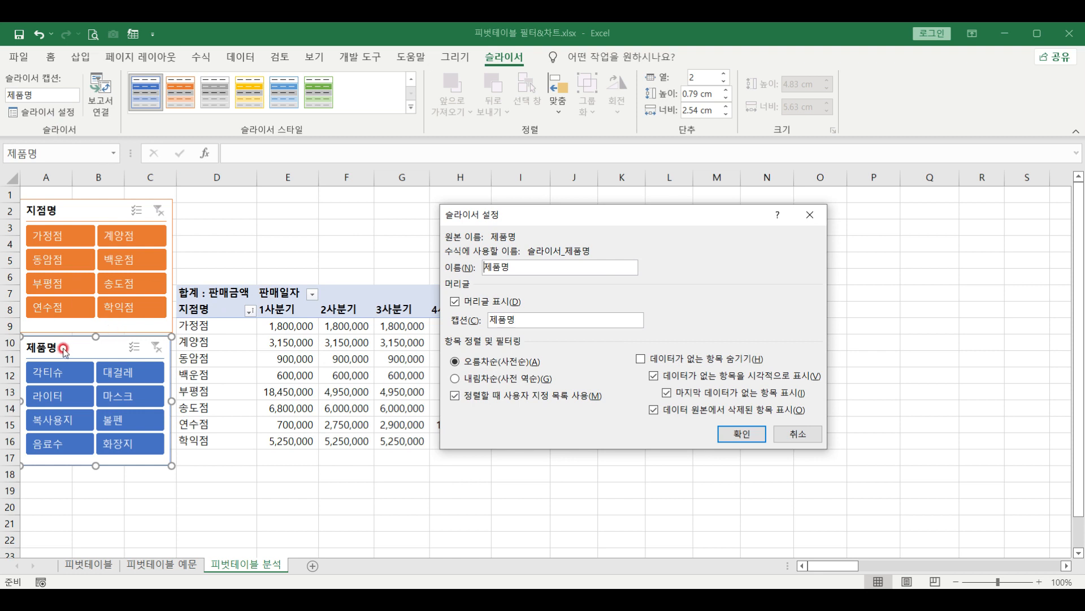
click(456, 303)
click(477, 383)
click(742, 434)
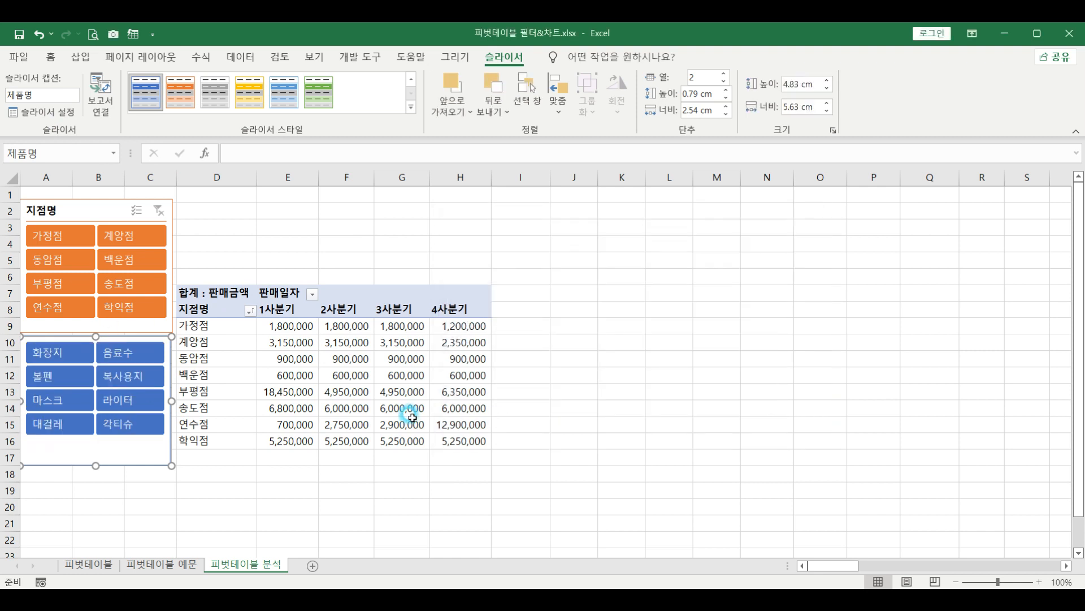
click(63, 112)
click(456, 301)
click(505, 364)
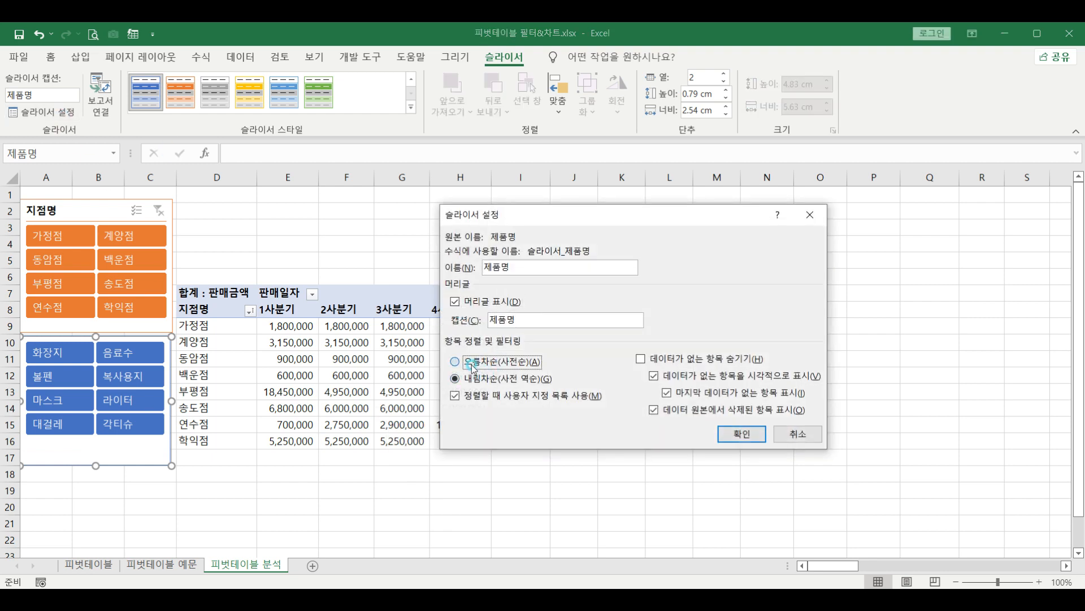
click(741, 434)
click(158, 395)
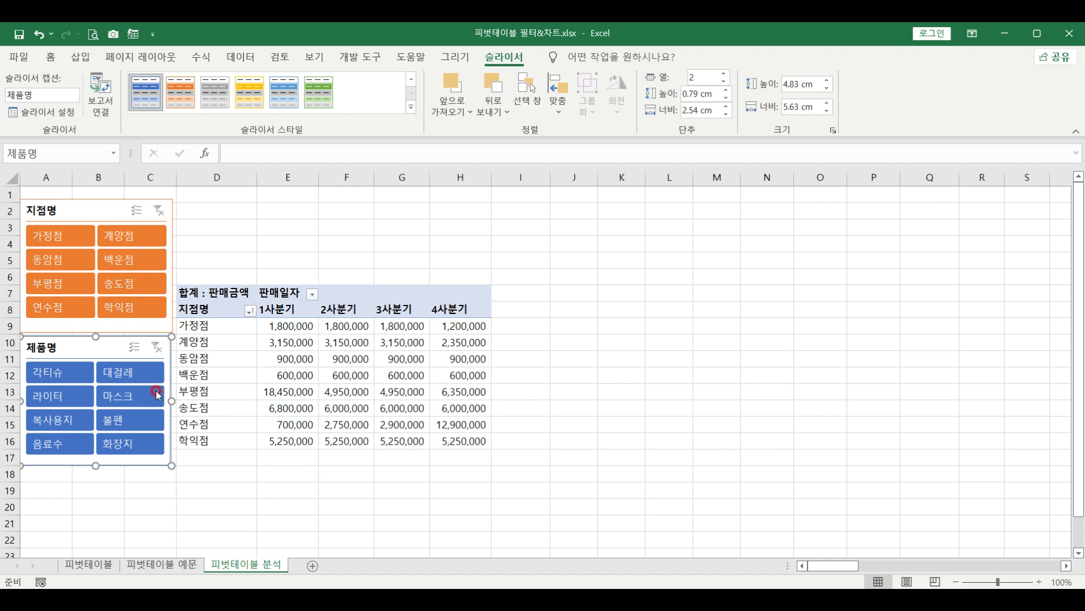
Filter the branch slicer to 동암점, then multi-select 송도점, 계양점, 연수점 and 부평점
click(68, 260)
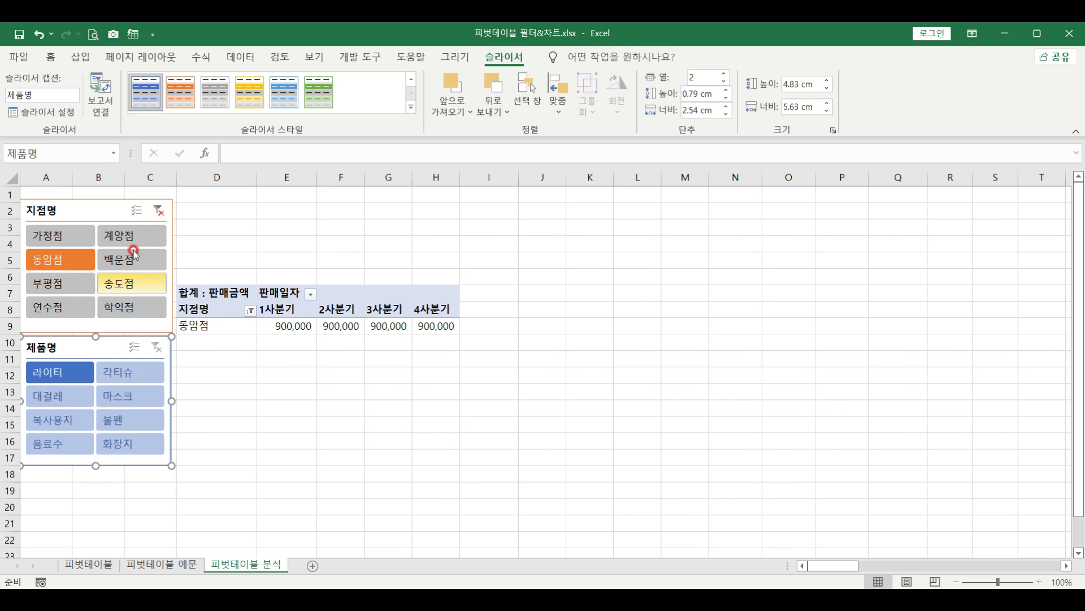
click(136, 211)
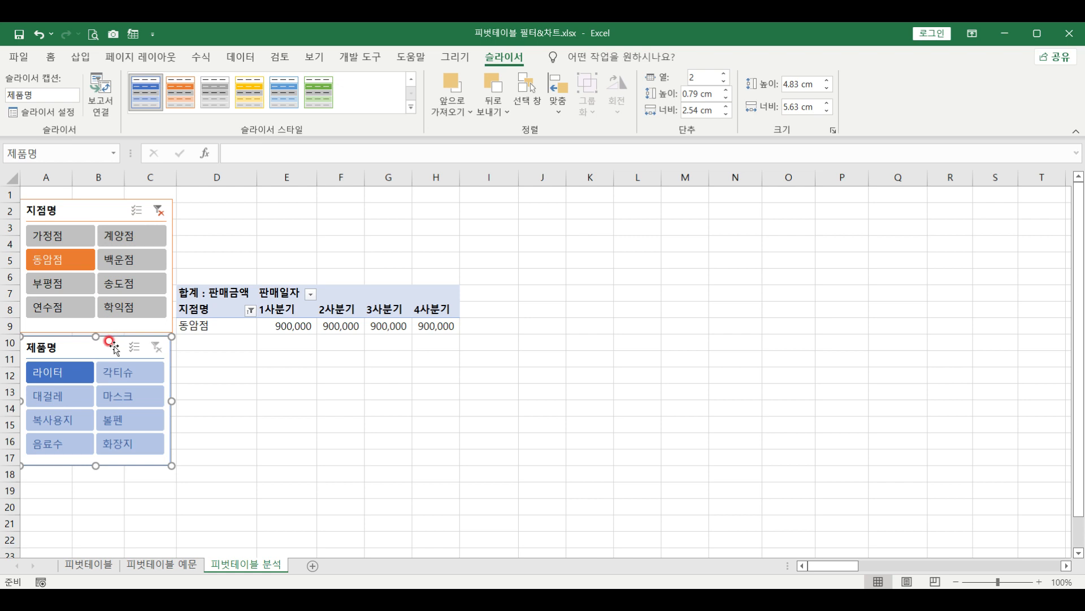
click(124, 284)
click(131, 237)
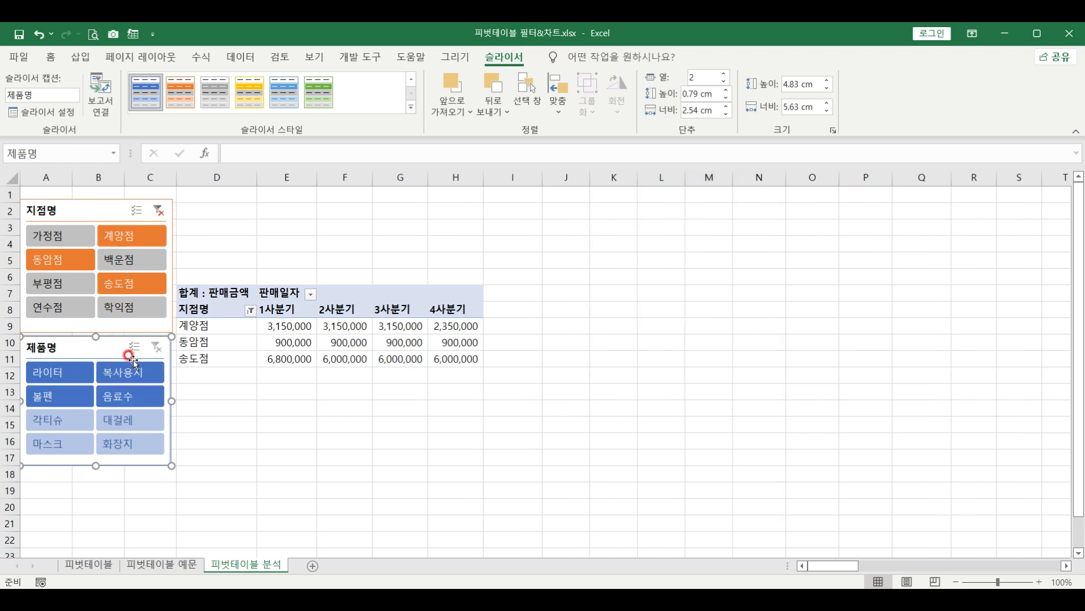
click(137, 210)
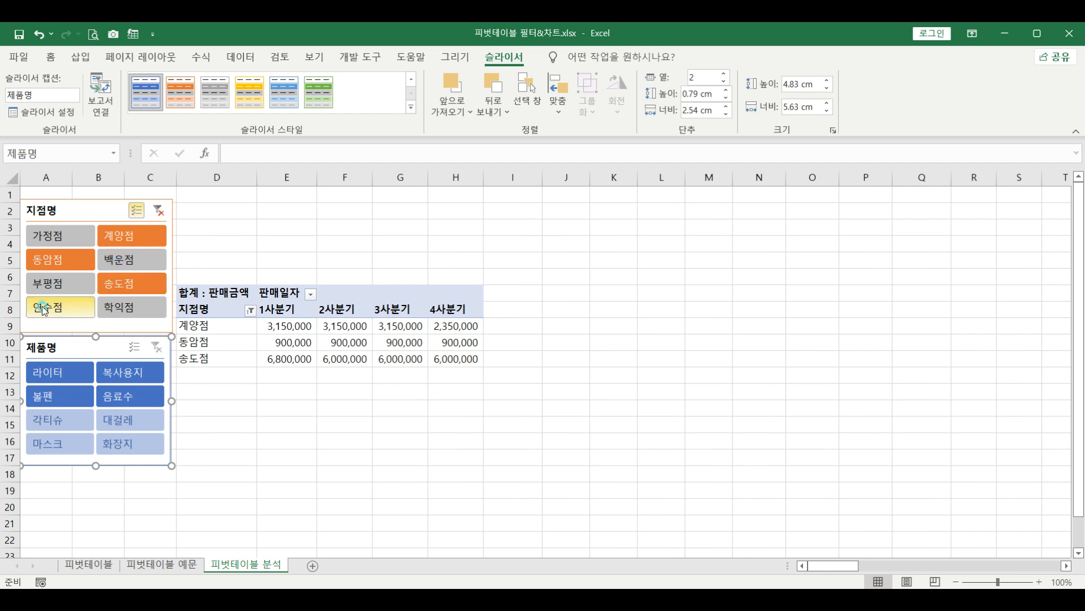
click(43, 310)
click(46, 284)
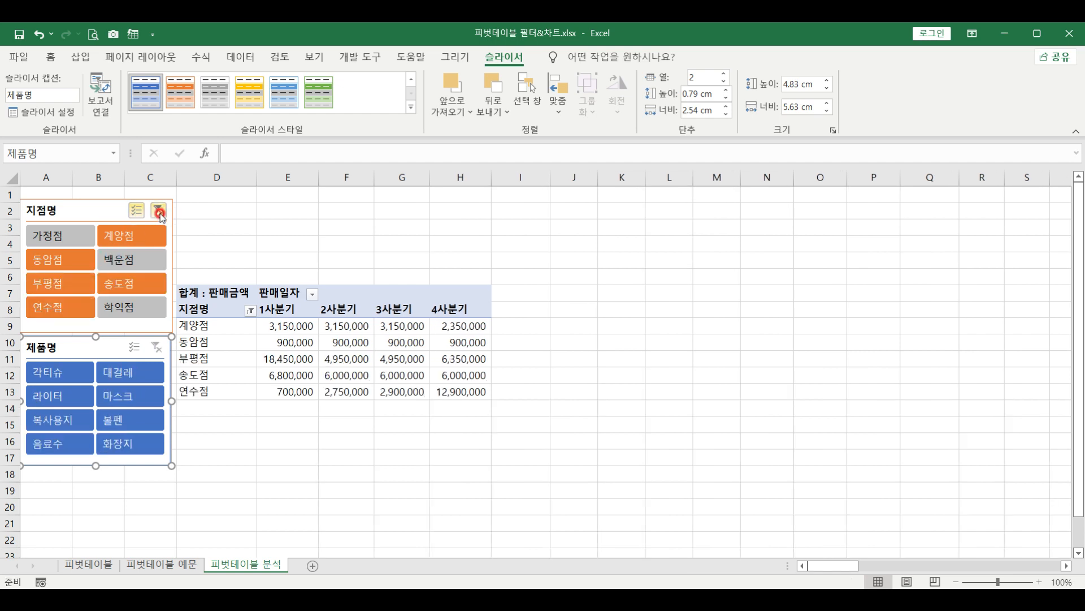
Clear the branch filter to show all eight branches and select a pivot cell
click(159, 212)
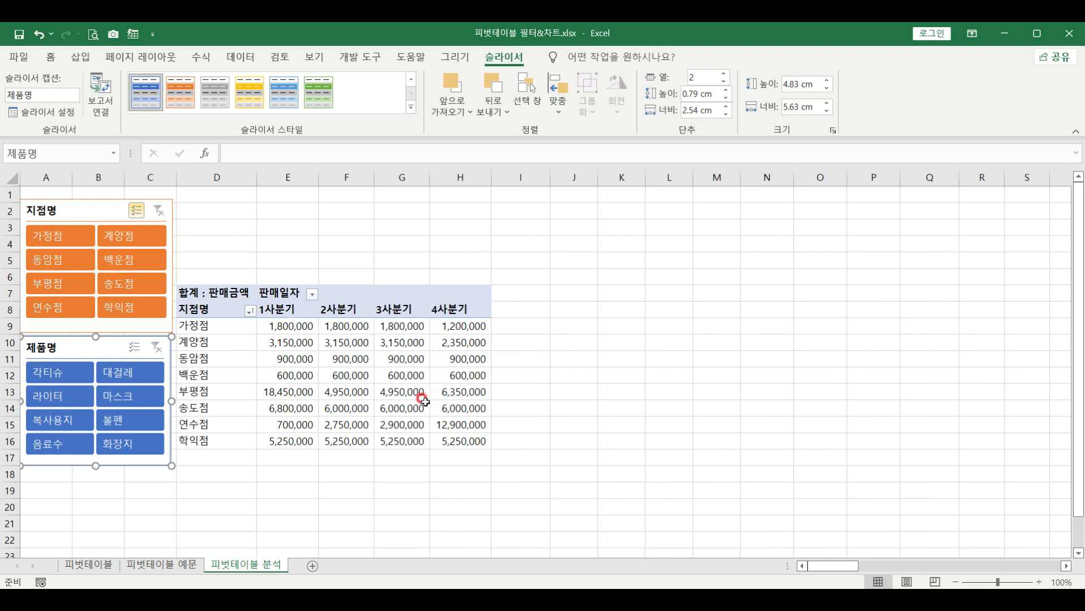
mouse_move(418, 401)
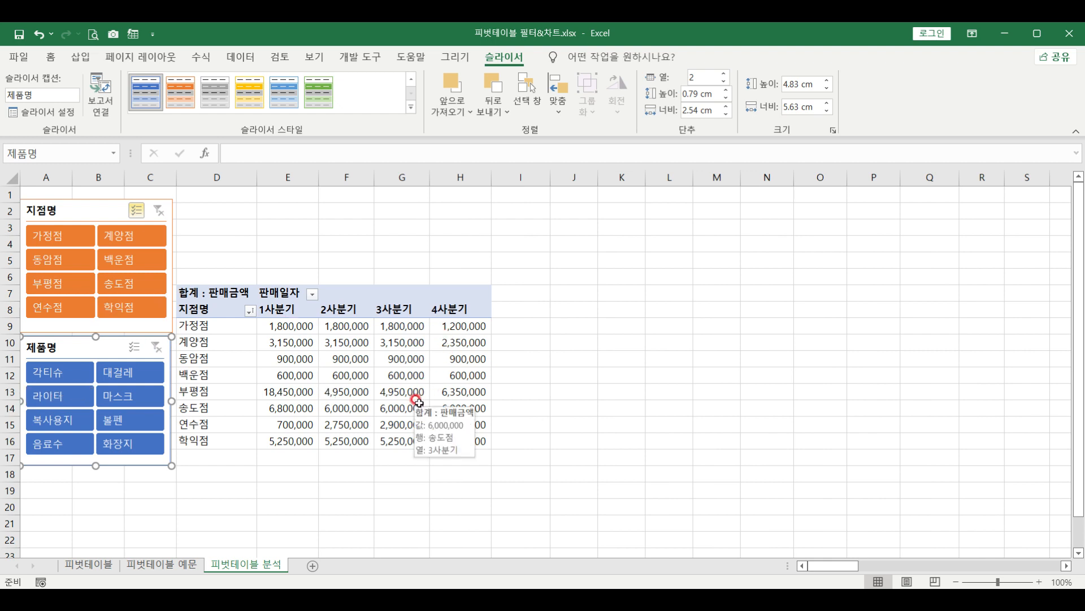
click(230, 341)
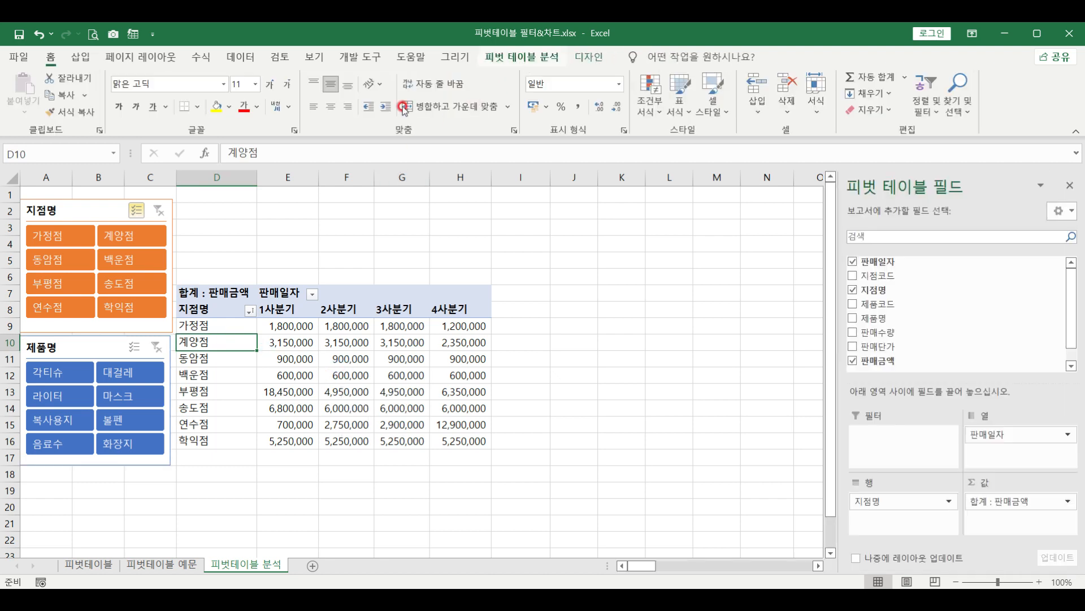
Insert a timeline for the pivot based on the 판매일자 field
click(532, 56)
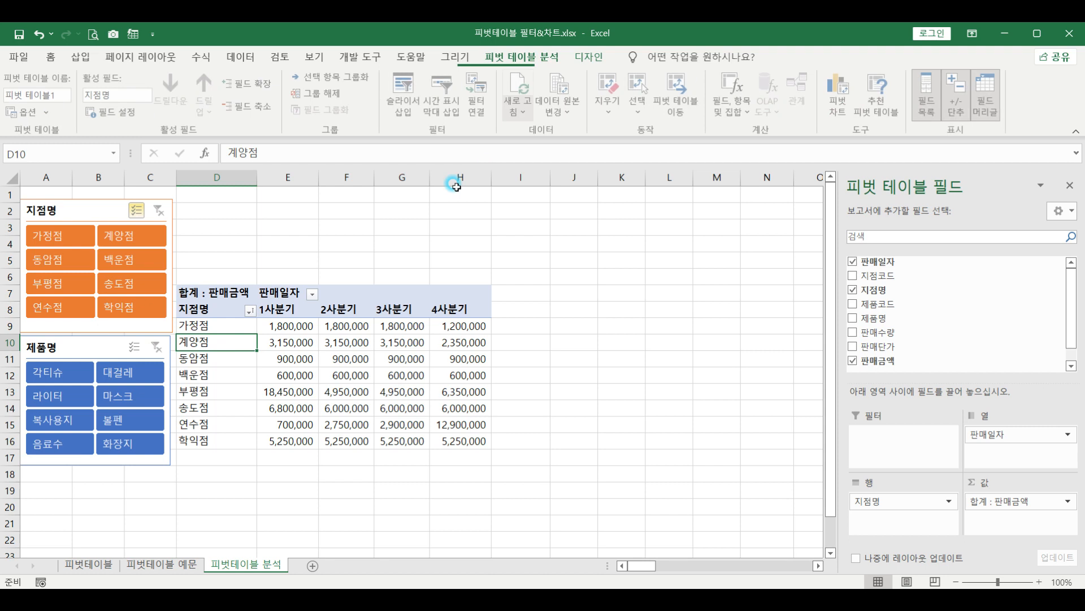
click(444, 92)
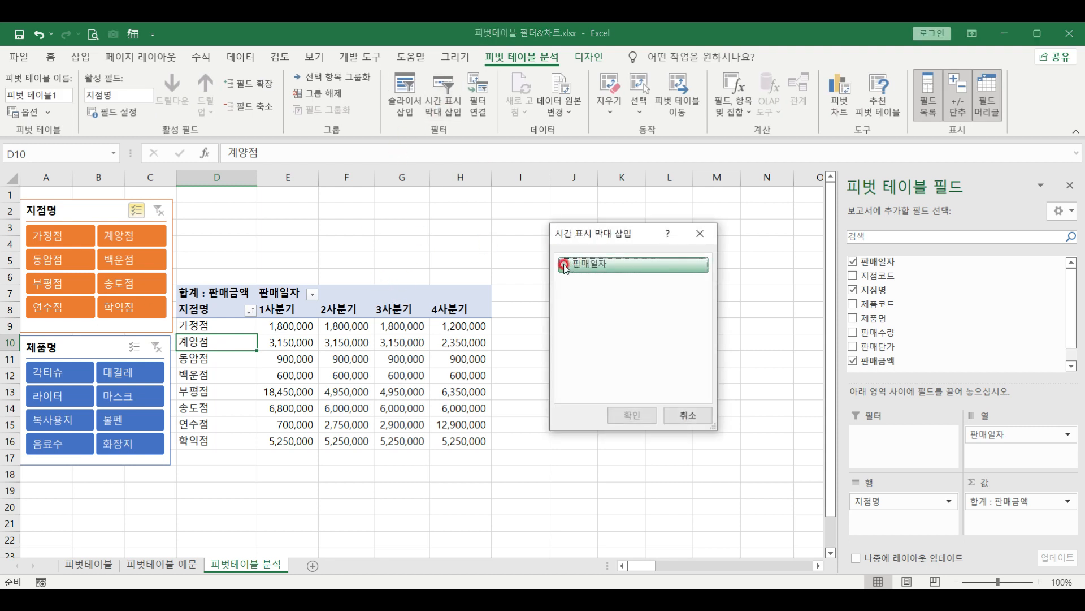
drag(565, 266, 624, 236)
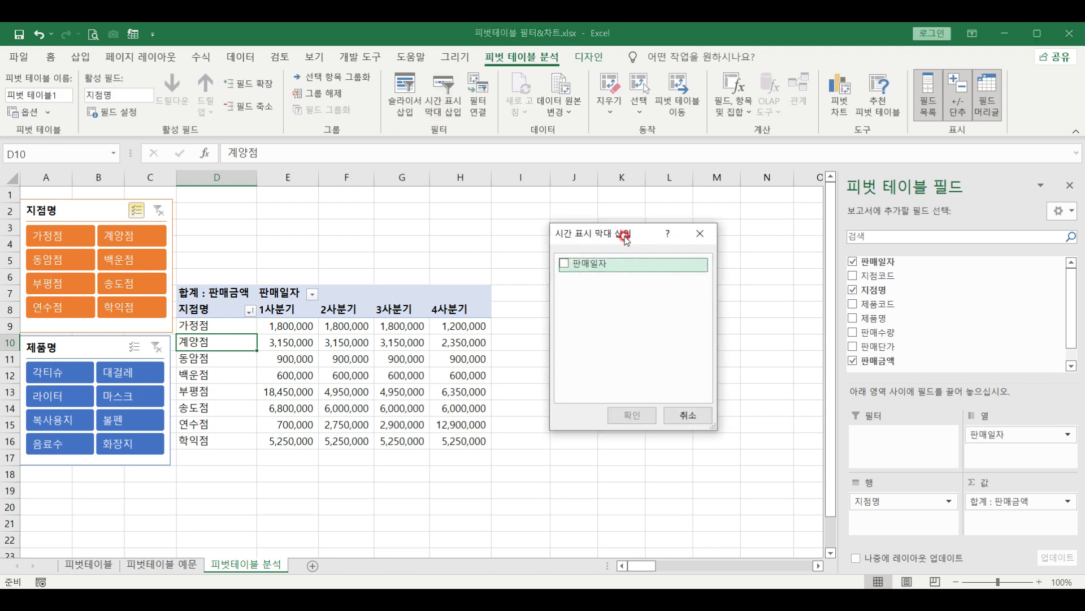
click(567, 264)
click(632, 417)
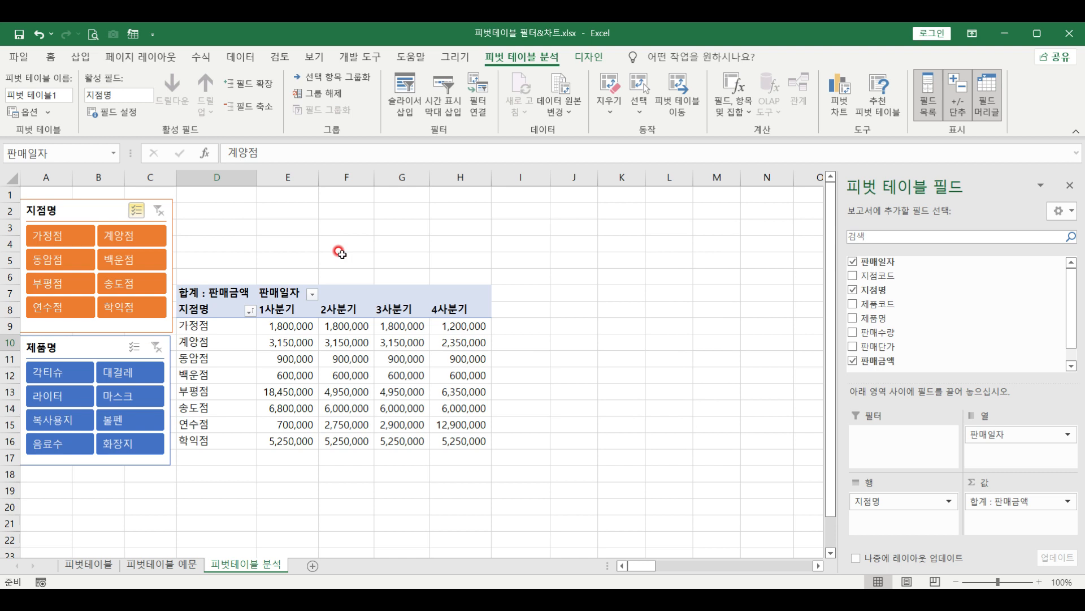
click(378, 327)
Move the timeline to D1 above the pivot and widen it to 11.71 cm, reaching column H
drag(382, 334, 250, 201)
click(422, 256)
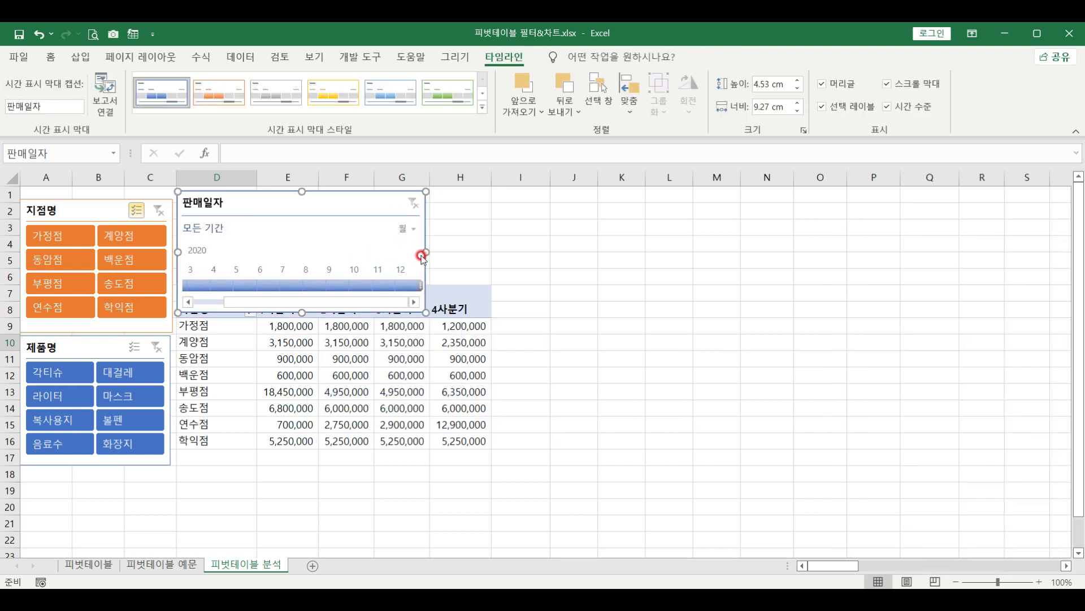
drag(426, 252, 490, 251)
click(266, 225)
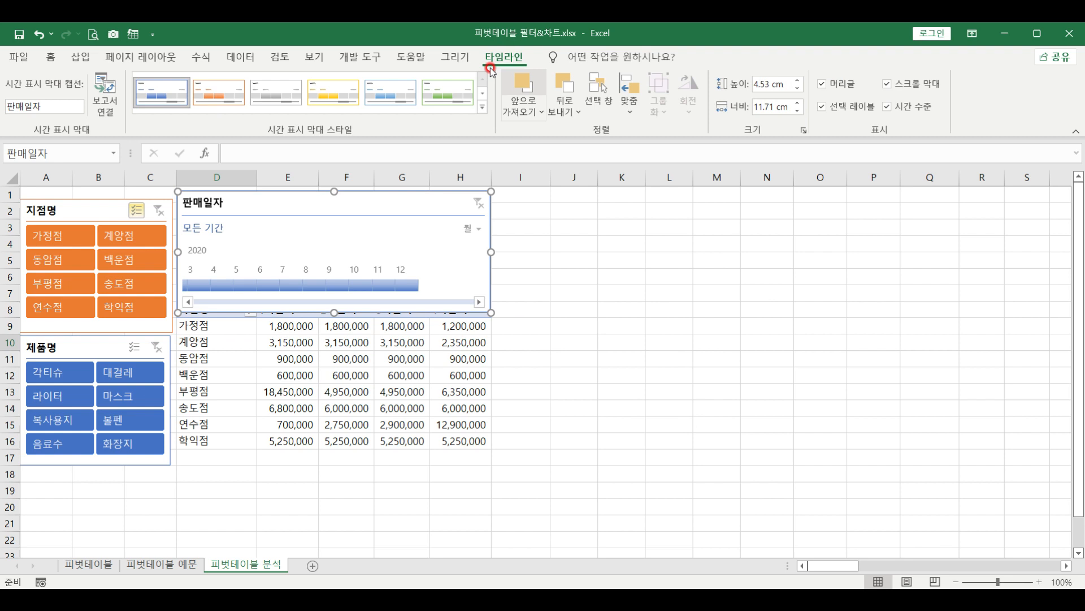
Give the timeline the dark orange style and switch its time level to quarters
click(485, 111)
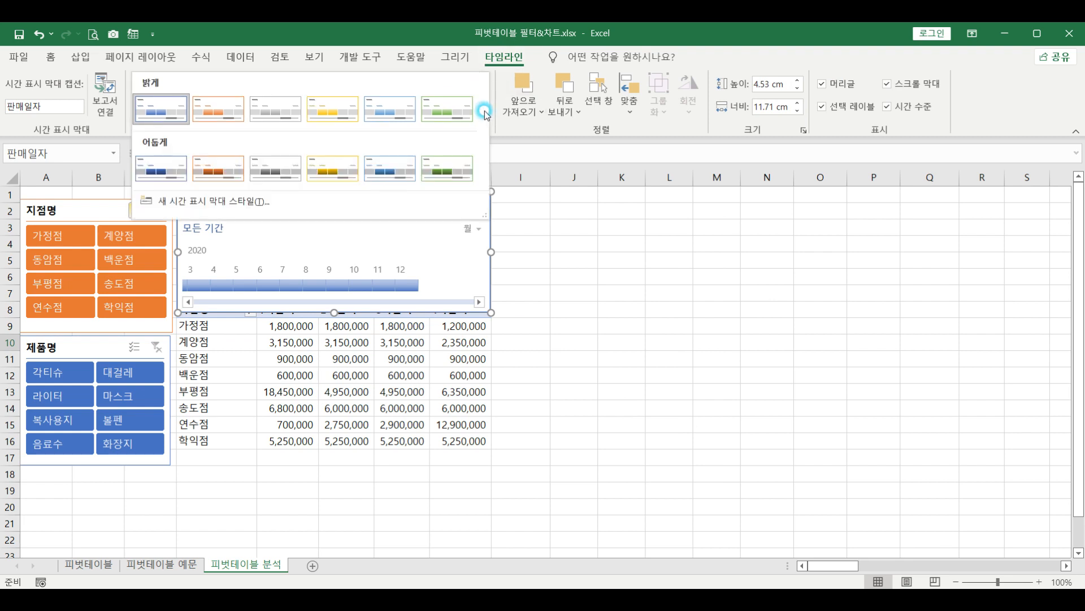
click(226, 170)
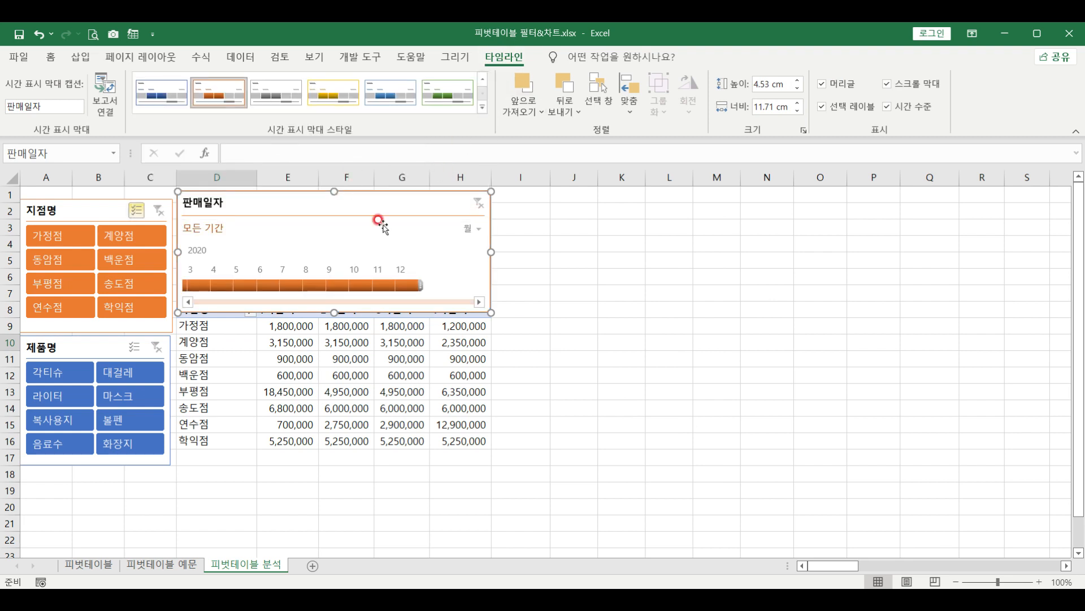
click(473, 231)
click(471, 270)
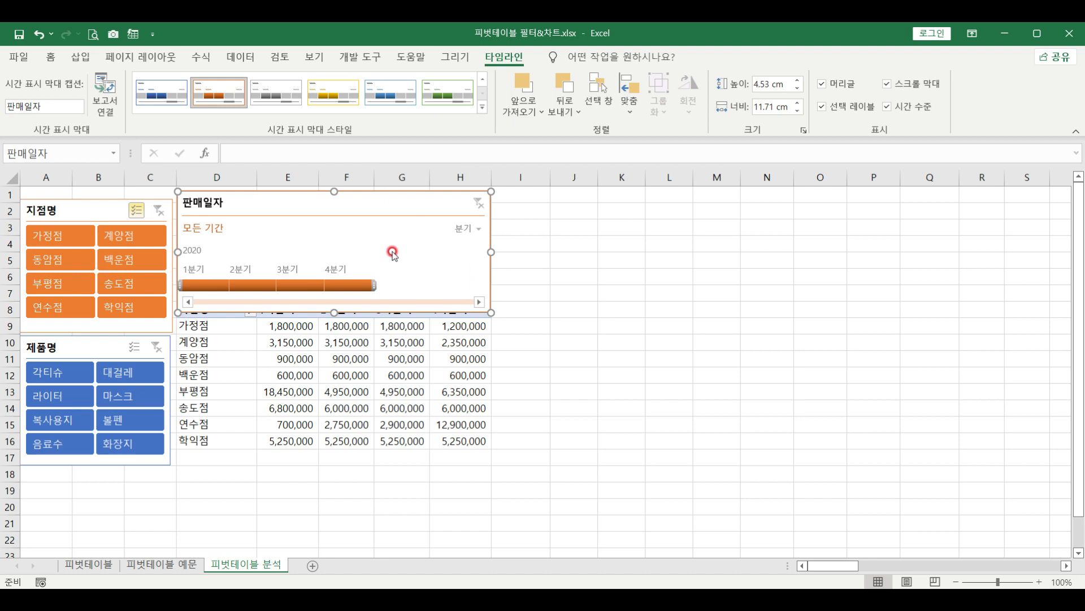
Hide the timeline's header, selection label, scrollbar and time level, then resize it to about 3.47 cm tall
click(822, 84)
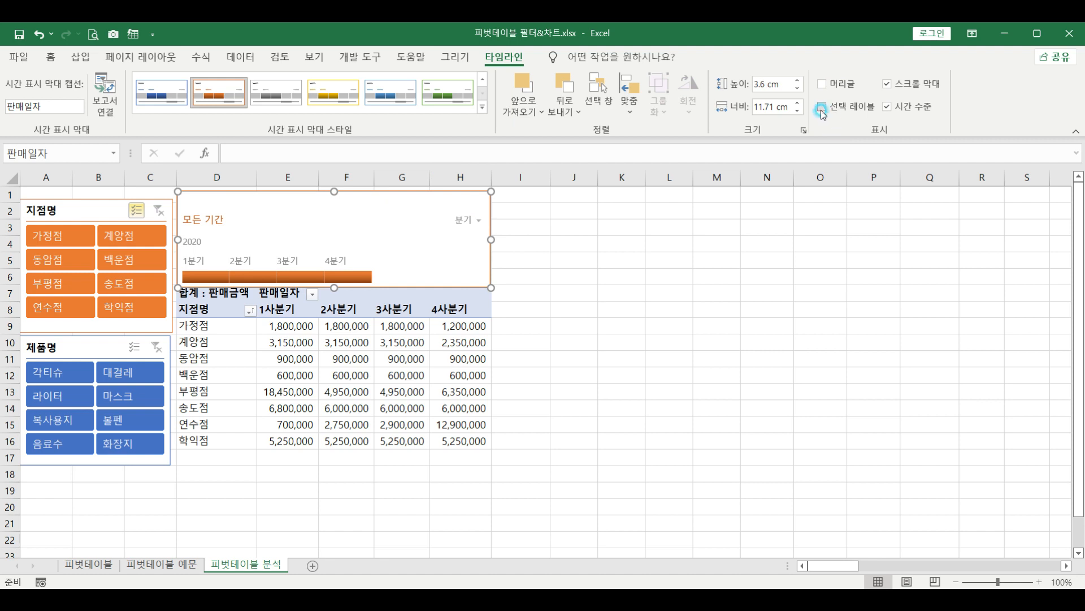
click(822, 108)
click(887, 85)
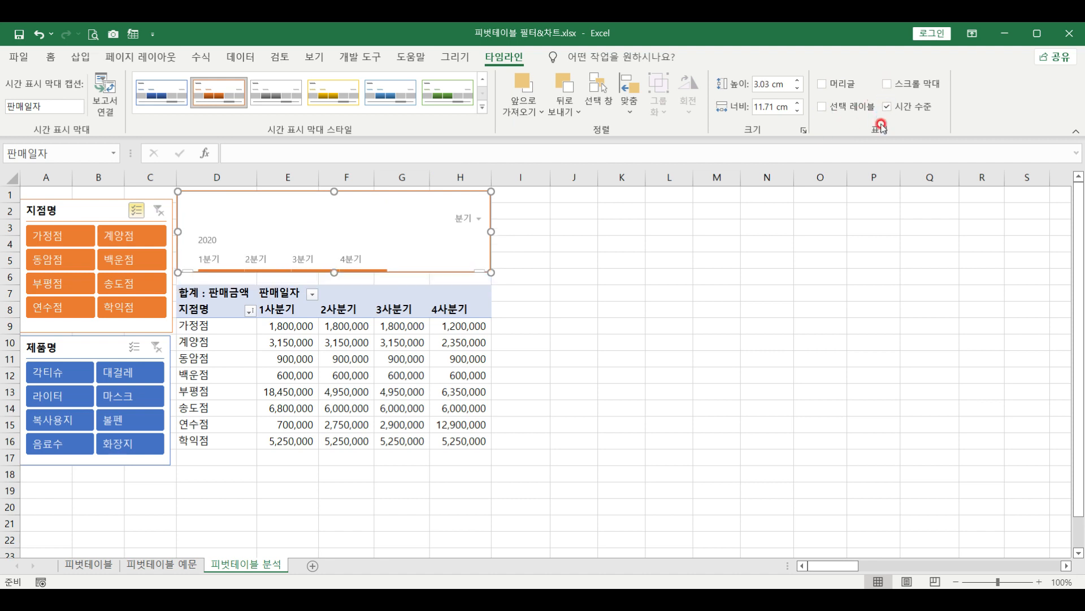
click(888, 109)
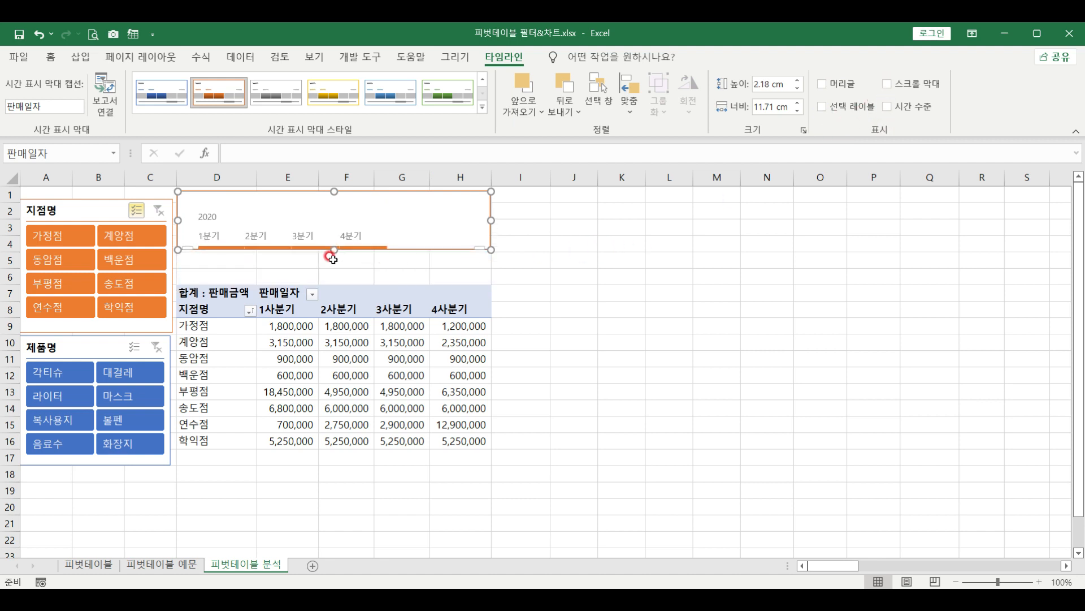
drag(336, 249, 336, 285)
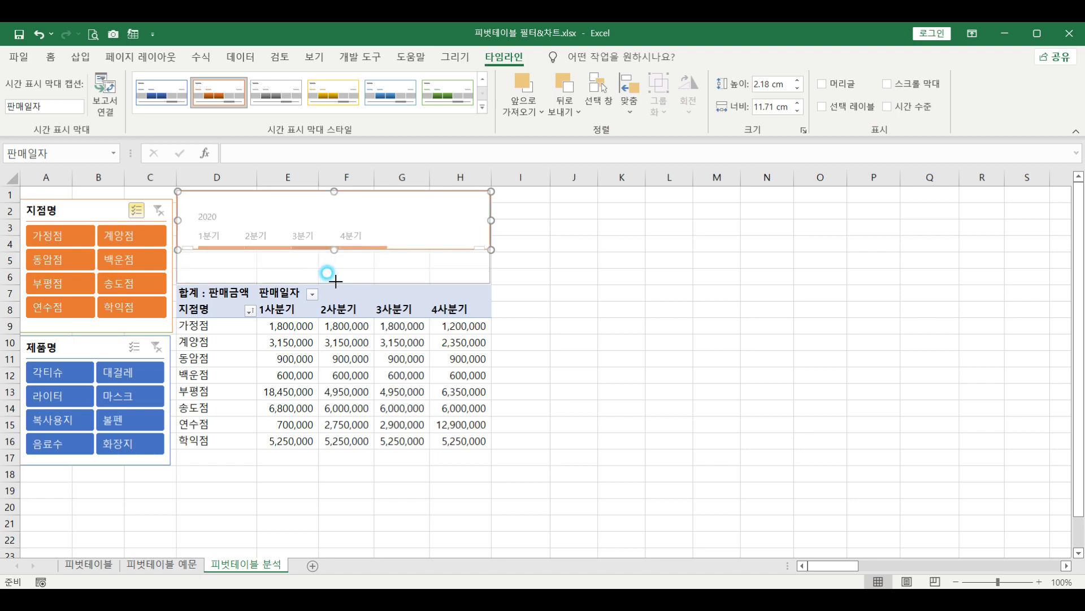
click(550, 280)
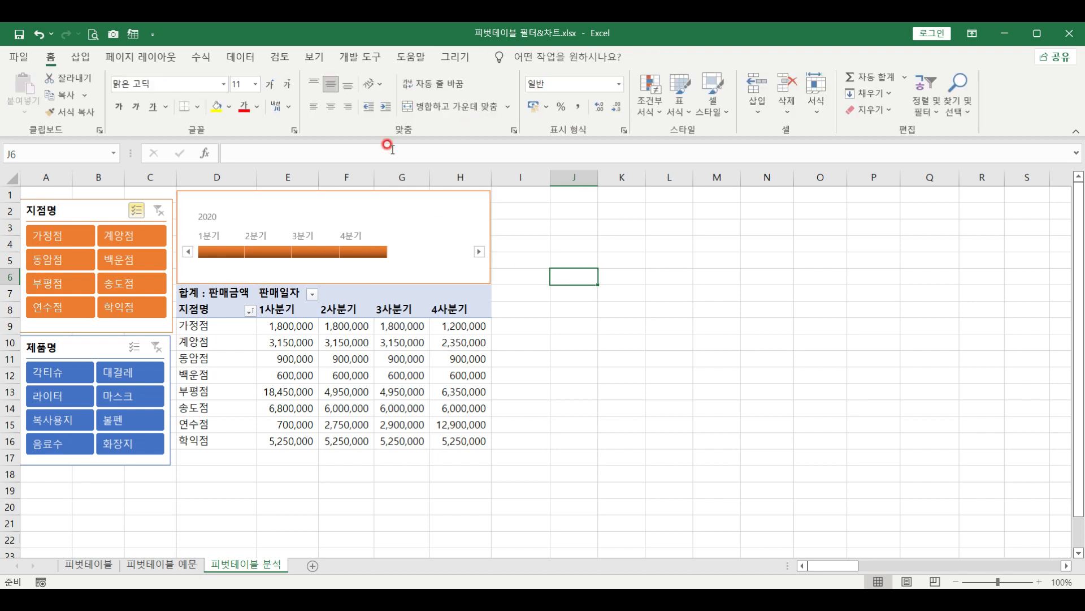
Copy the whole pivot table and paste the copy at J7
click(389, 213)
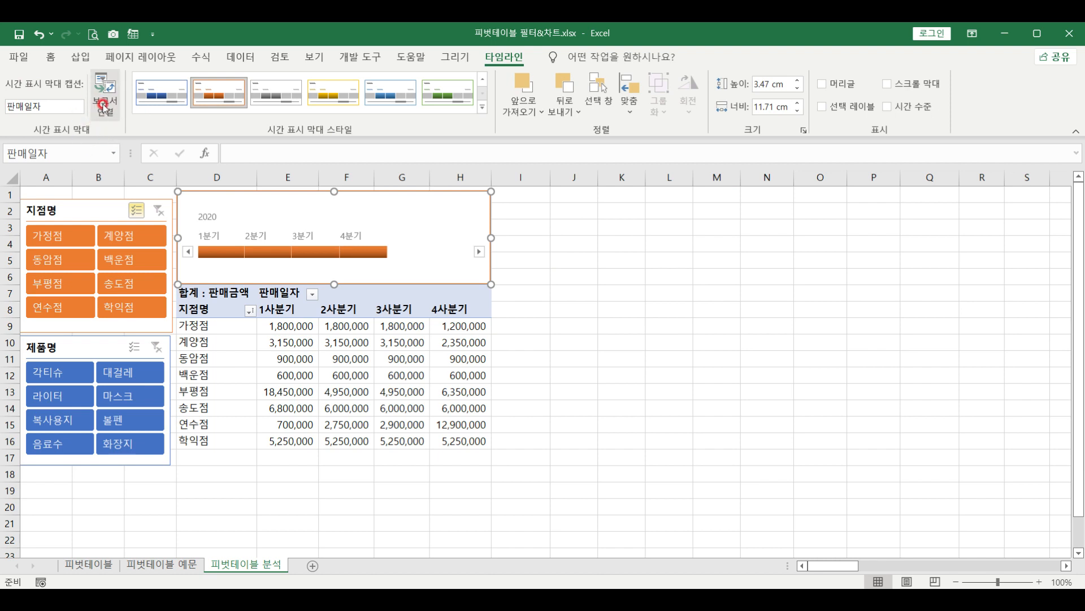
click(191, 290)
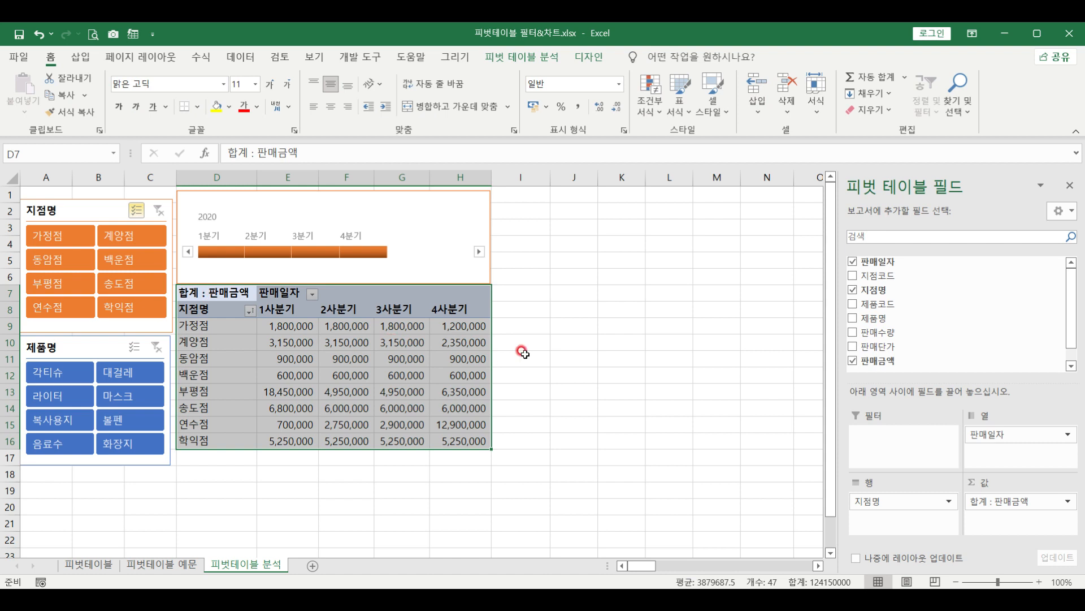
key(ctrl+c)
click(579, 293)
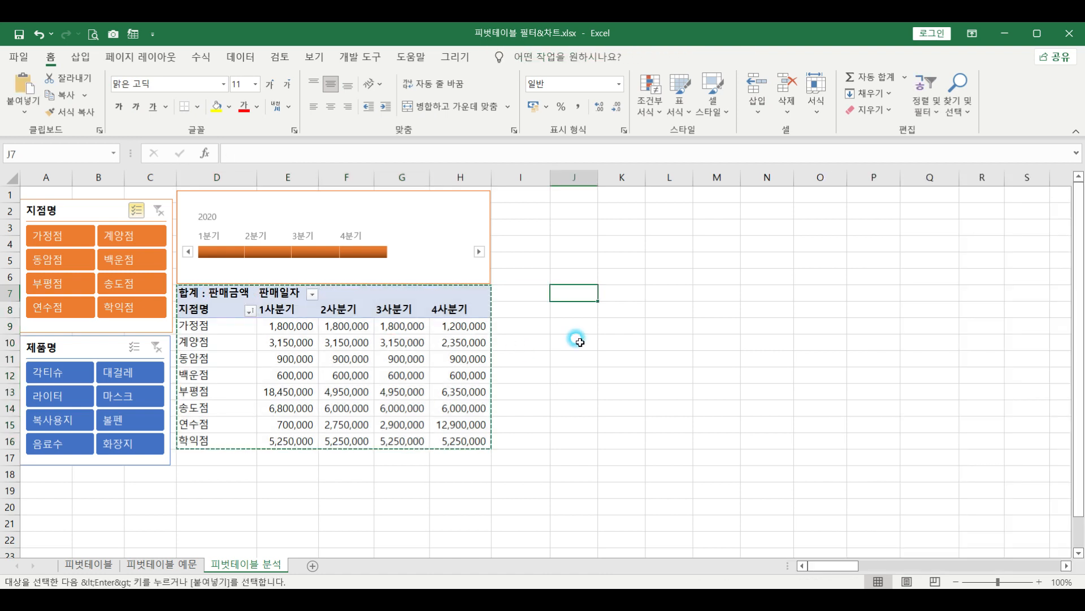
key(ctrl+v)
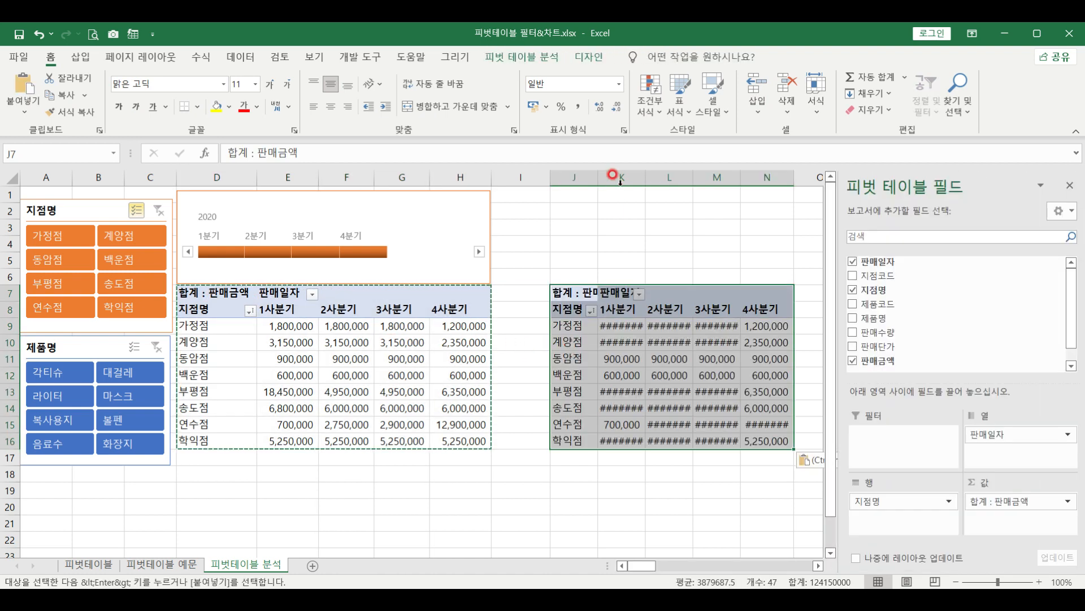
Autofit columns K:N and add 제품명 as a row field under 지점명 in the copy
click(623, 185)
drag(623, 185, 794, 180)
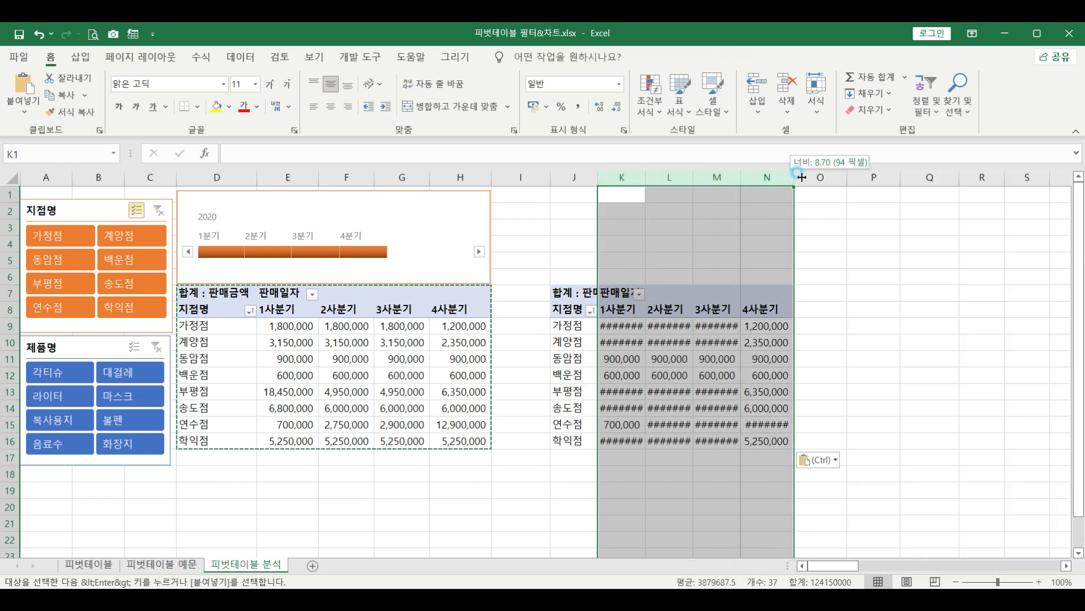
double_click(807, 191)
click(704, 342)
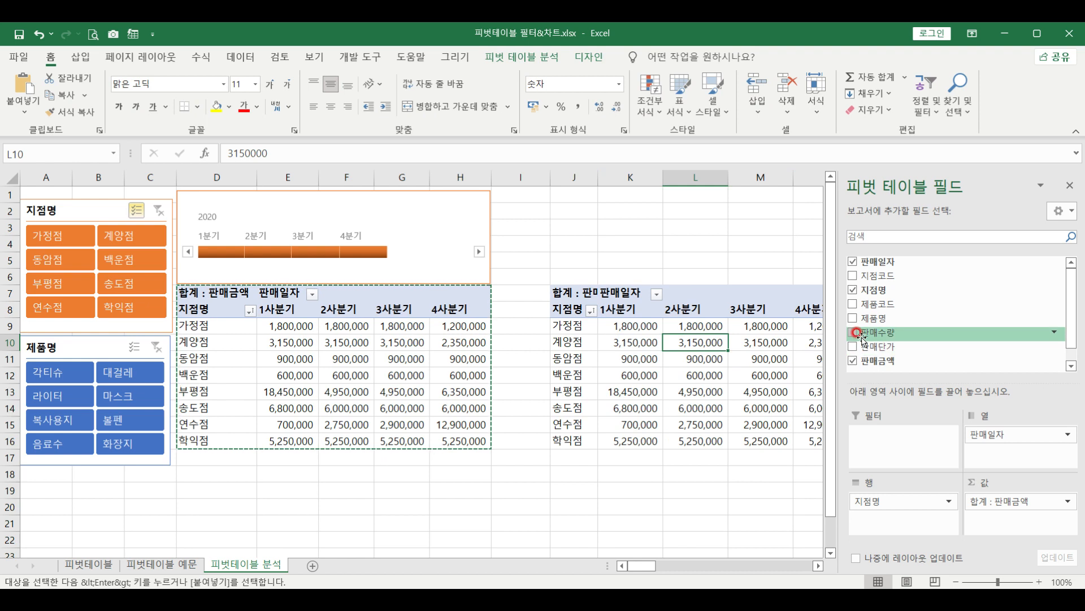
drag(869, 322, 893, 514)
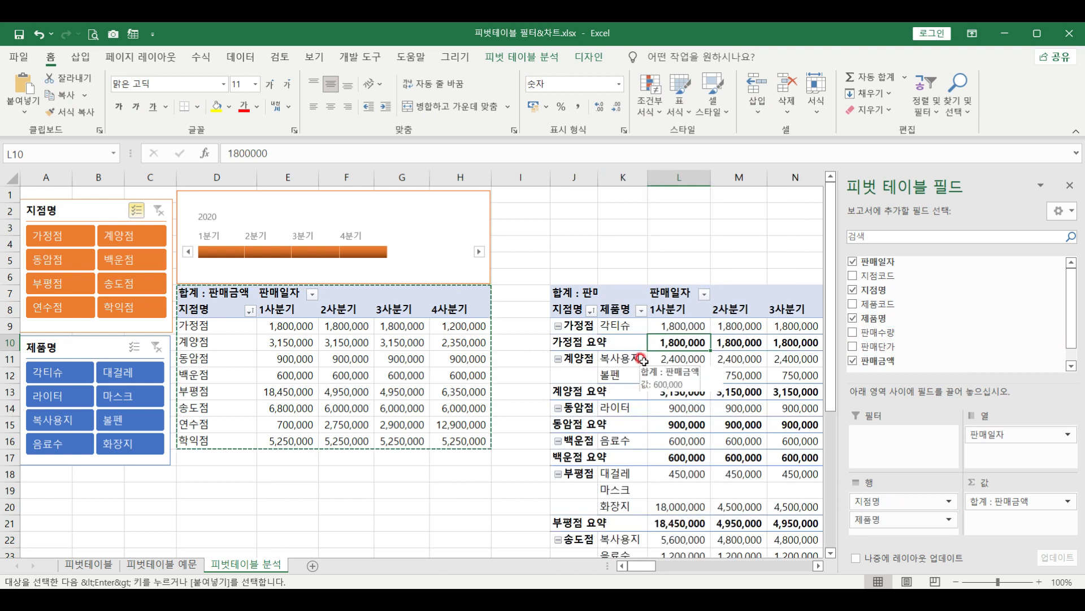
key(Escape)
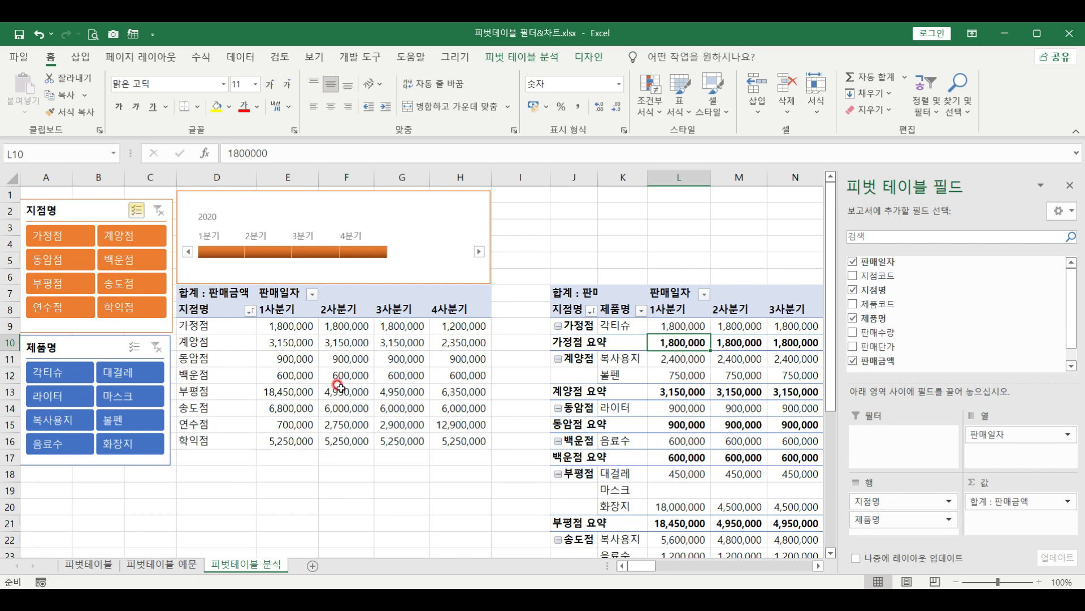
click(407, 234)
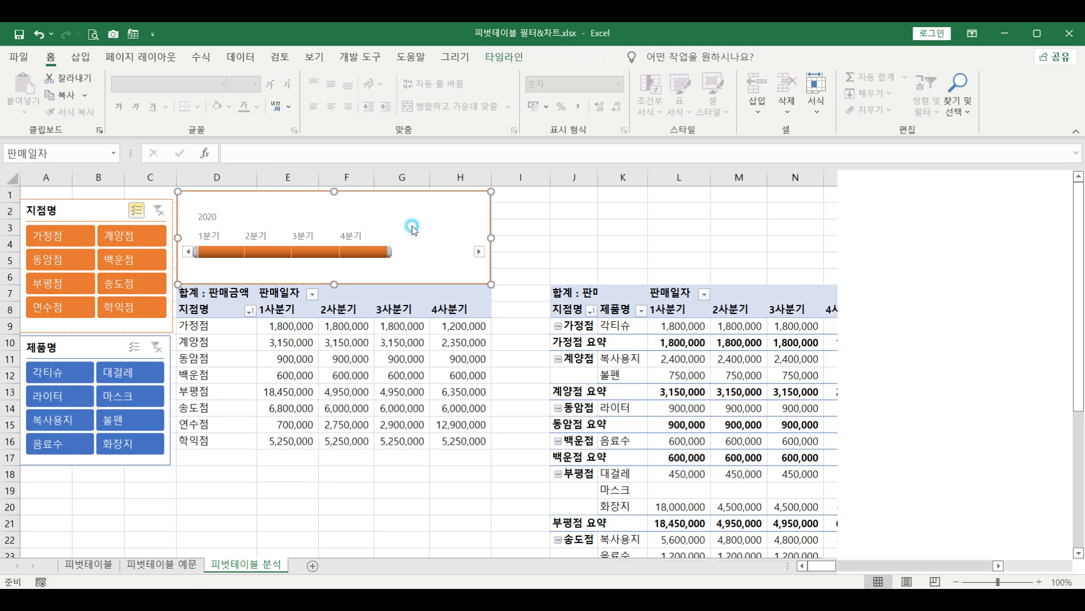
Confirm the timeline's report connections include 피벗 테이블1 and 피벗 테이블2, then select 4분기
click(495, 57)
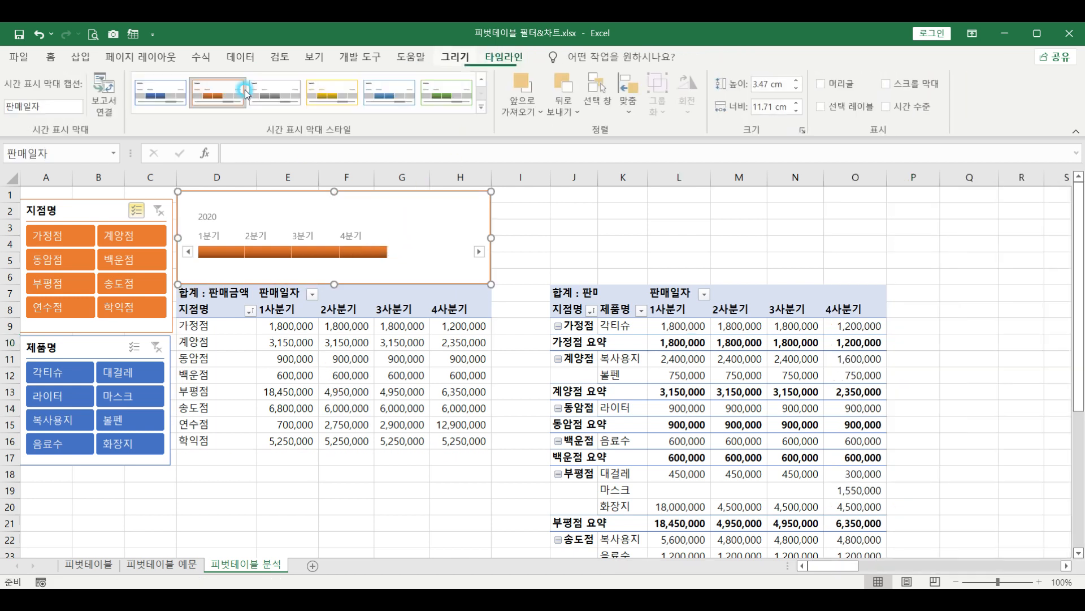
click(104, 93)
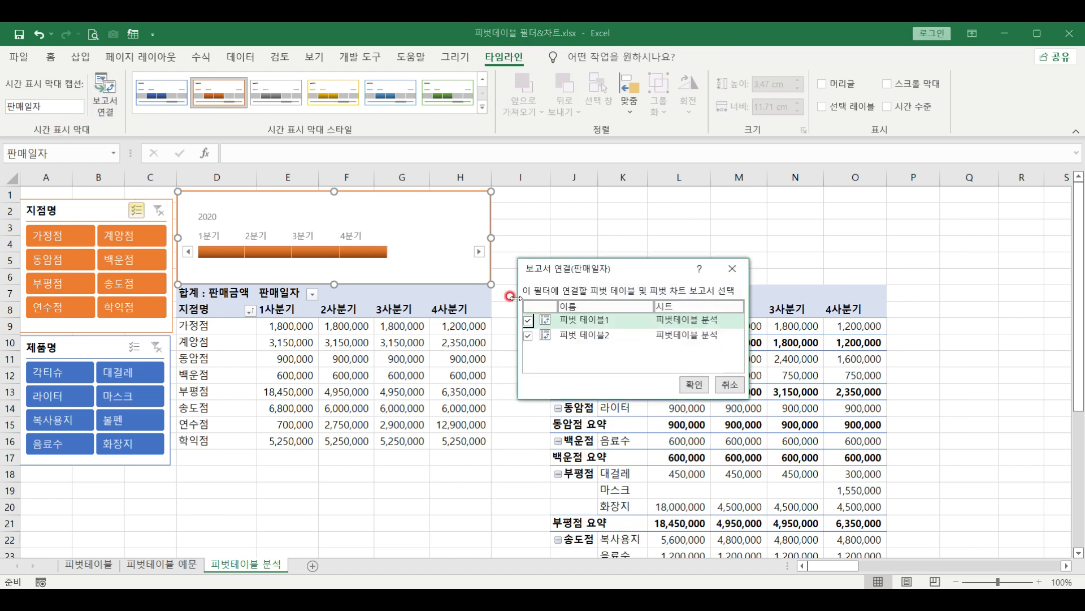
drag(577, 322, 603, 329)
click(558, 334)
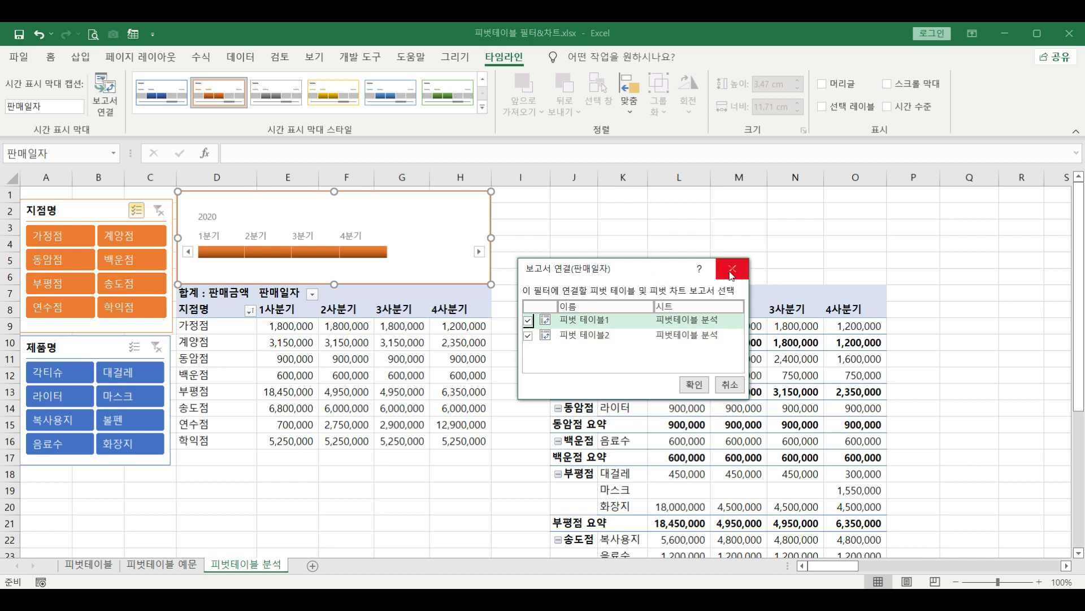
click(731, 271)
click(378, 257)
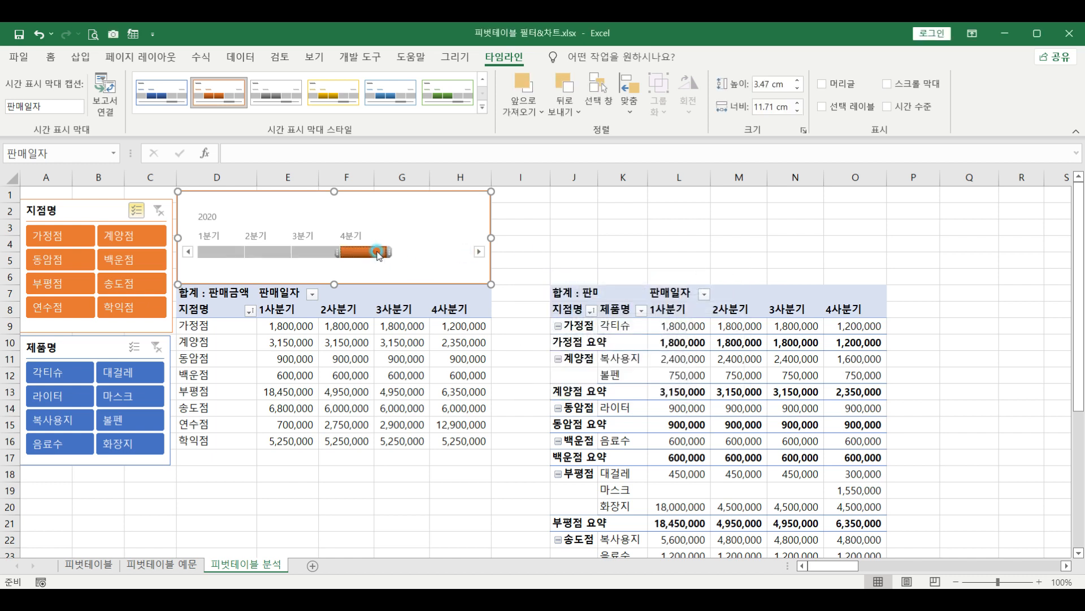
Filter the timeline to 4분기, then 3분기, then 2분기–4분기, ending with 1분기–4분기
click(334, 275)
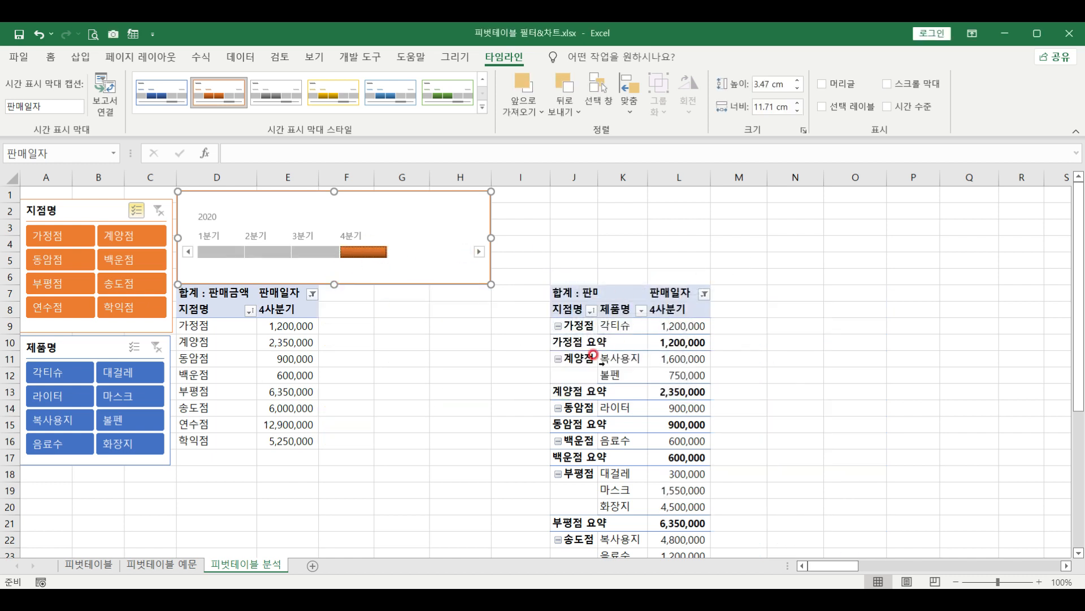
click(318, 255)
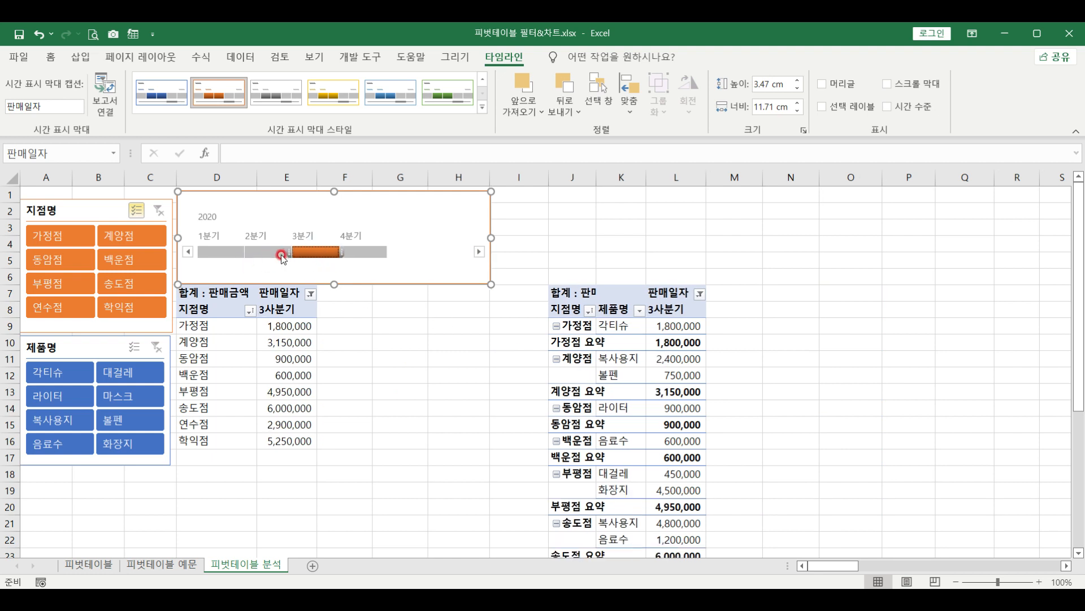
drag(290, 250, 249, 250)
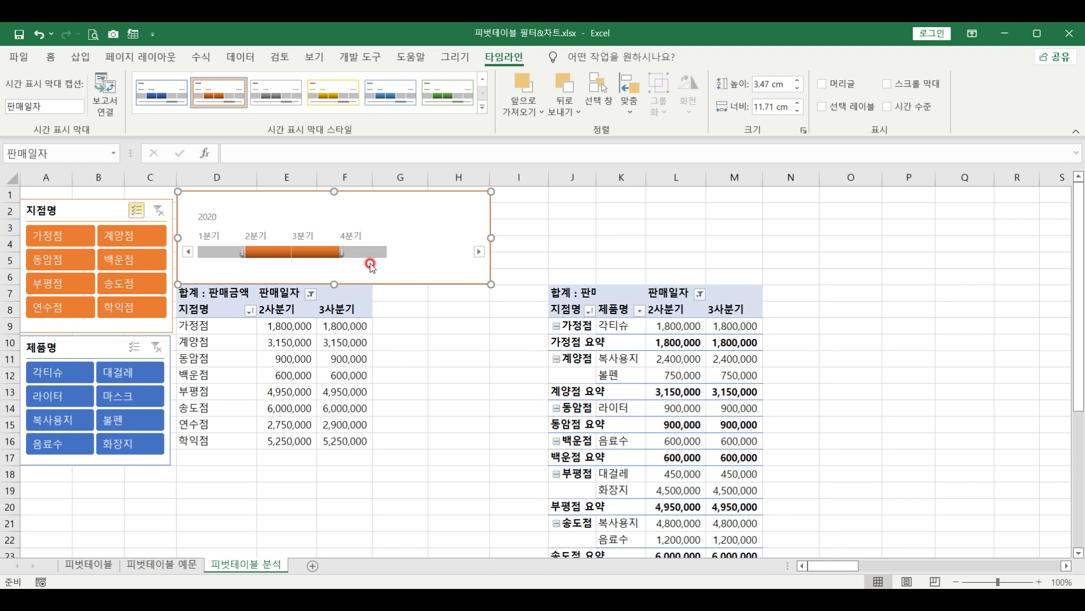
shift+click(370, 253)
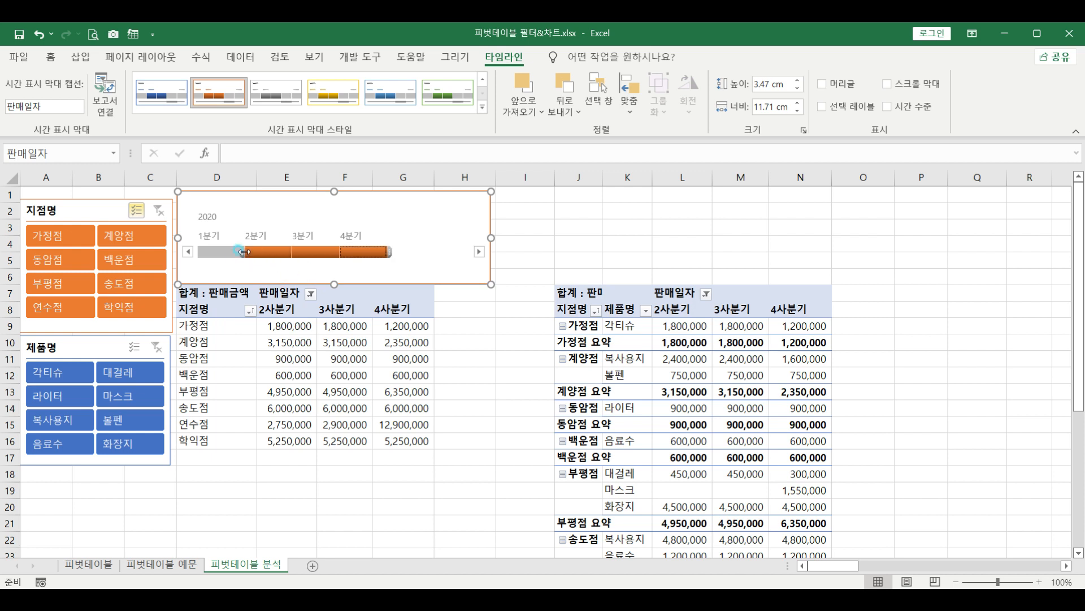
drag(244, 253, 195, 252)
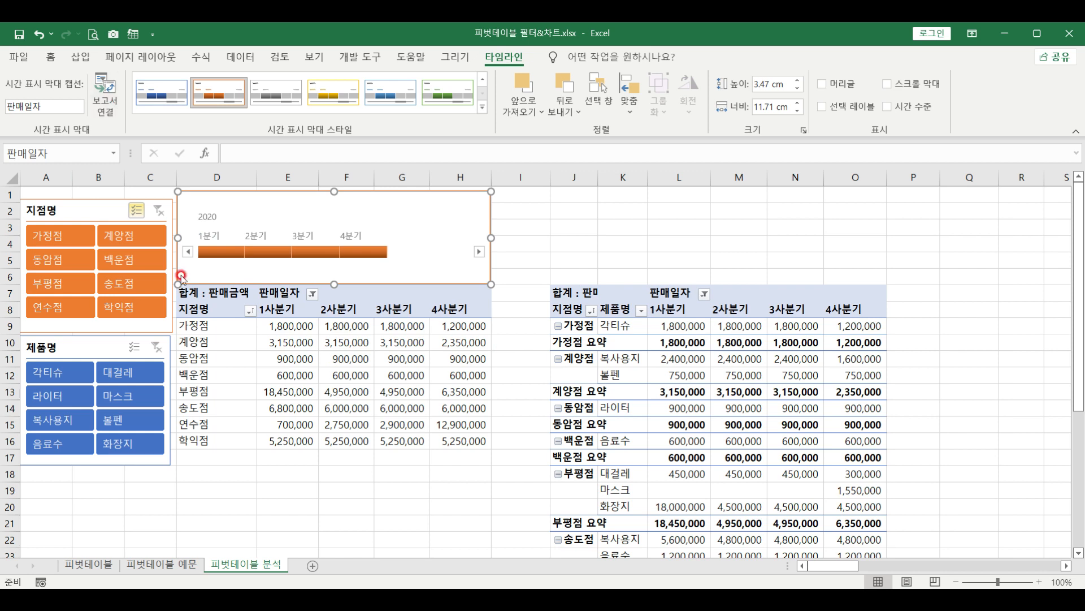
click(168, 310)
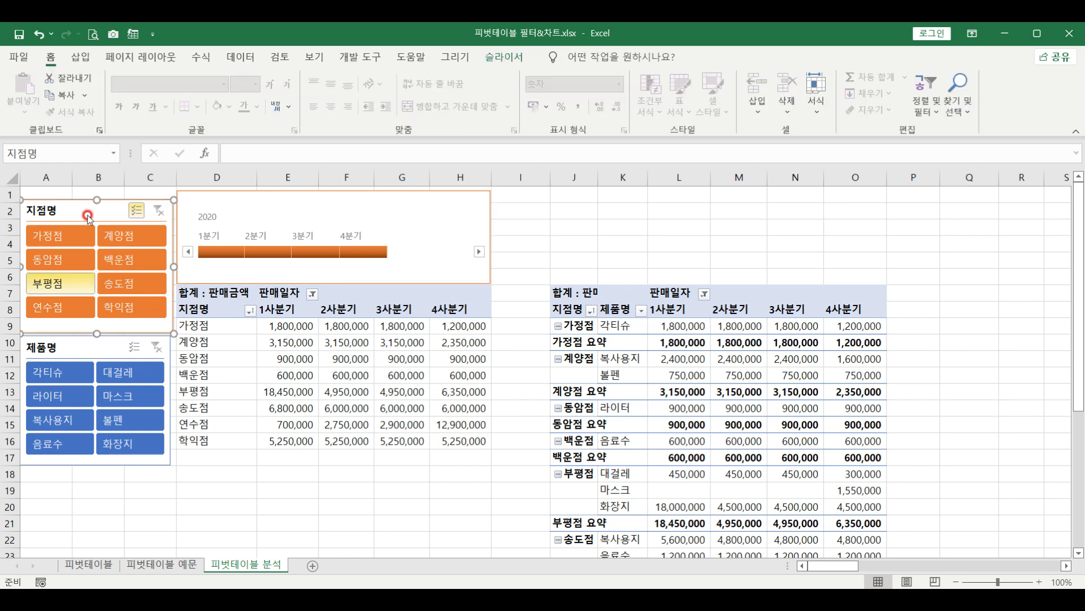
Uncheck 피벗 테이블2 in the 지점명 slicer's report connections and confirm with OK
click(504, 58)
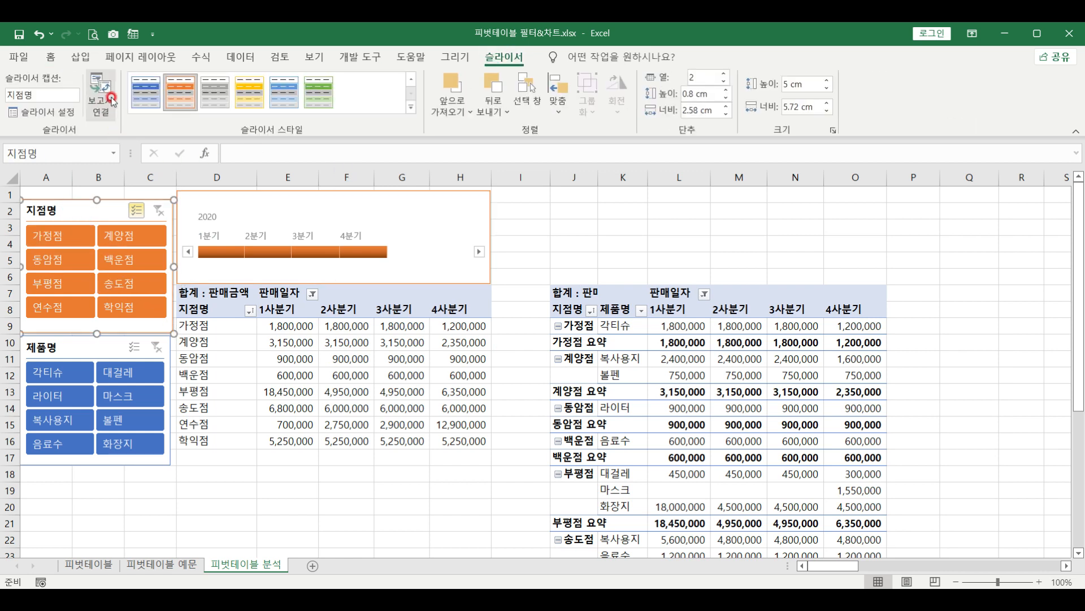
click(90, 107)
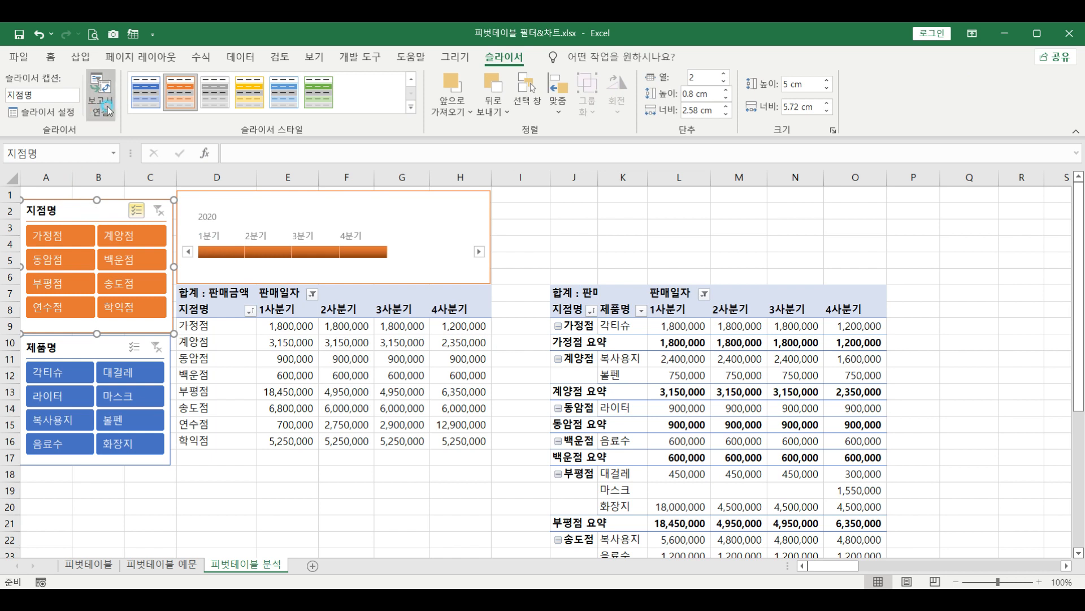
click(563, 325)
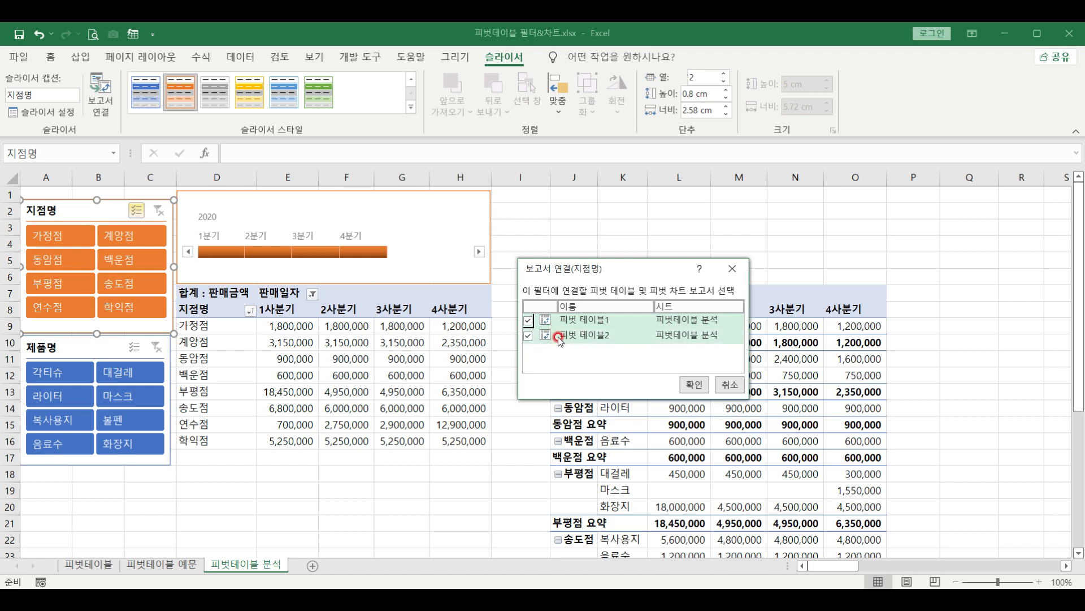
click(529, 336)
click(529, 337)
click(527, 340)
click(526, 339)
click(529, 338)
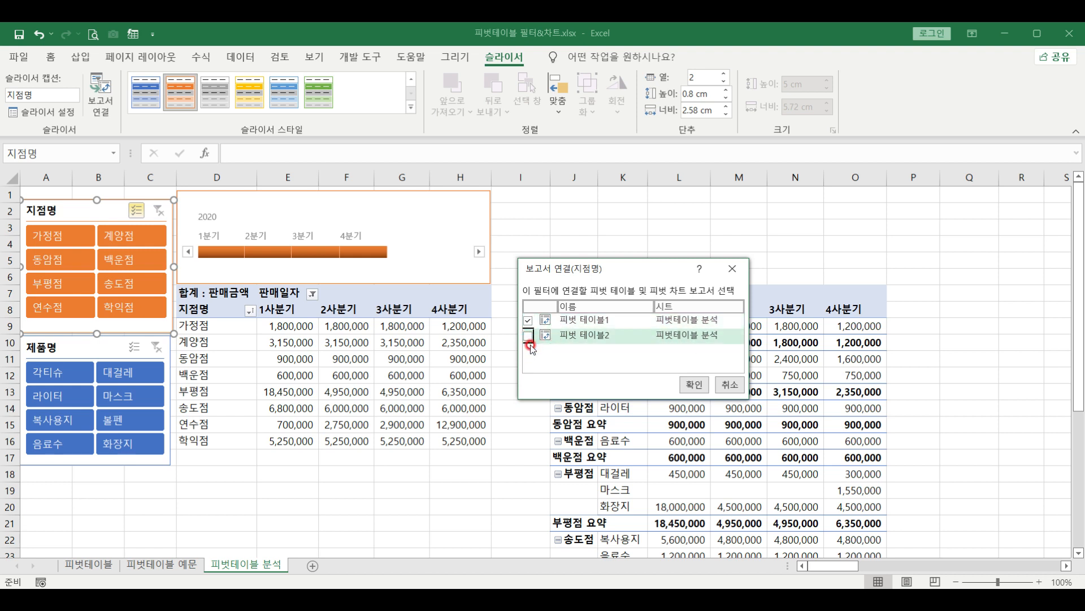
click(694, 384)
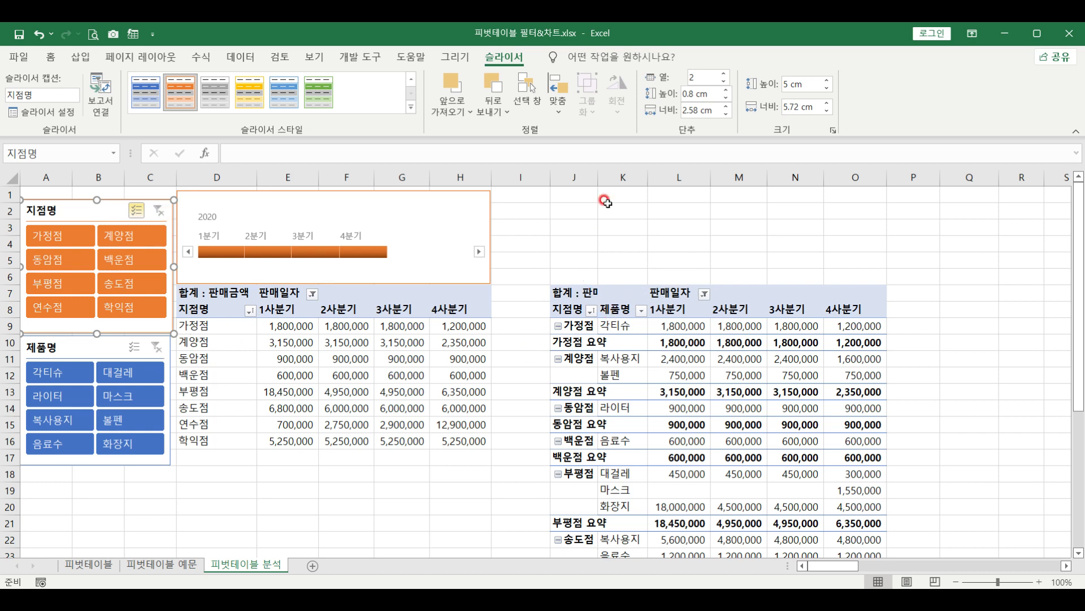
Delete the copied pivot table in columns J–P and select a value cell in the original pivot
drag(574, 177, 841, 181)
key(Delete)
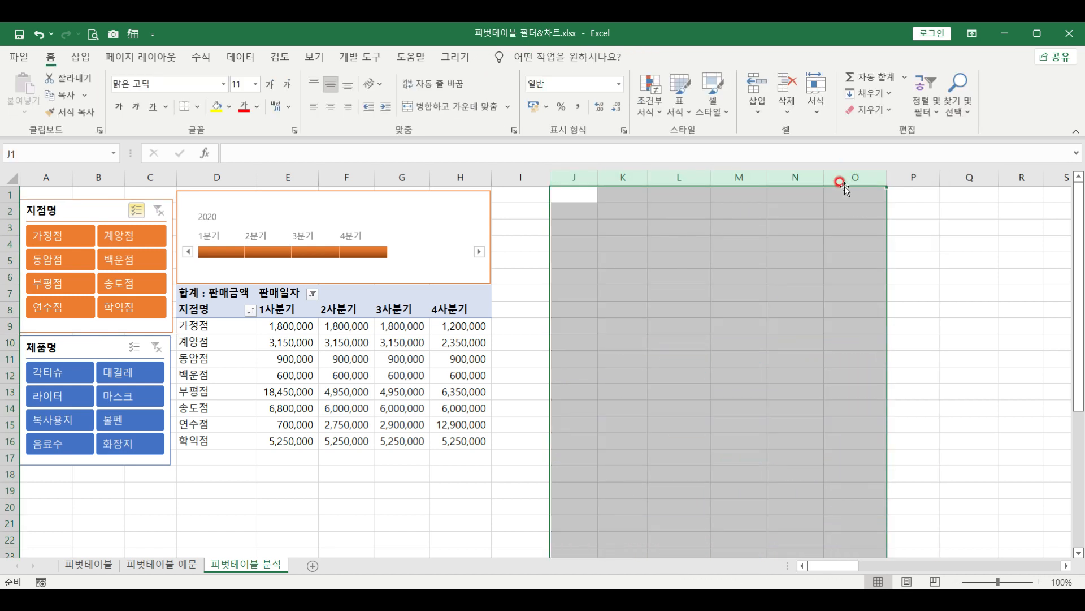
click(238, 344)
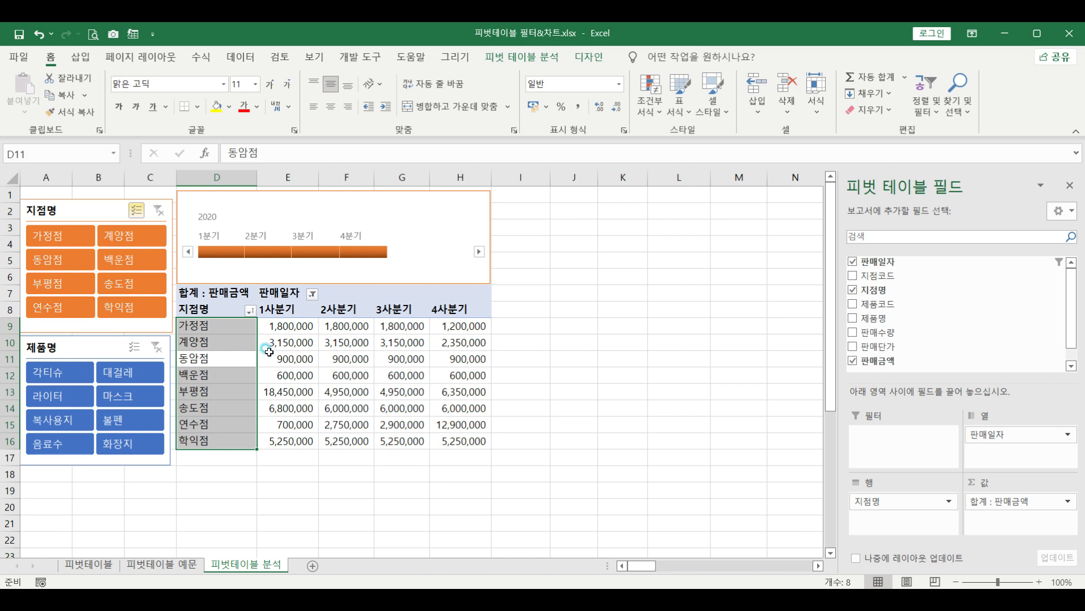
click(277, 361)
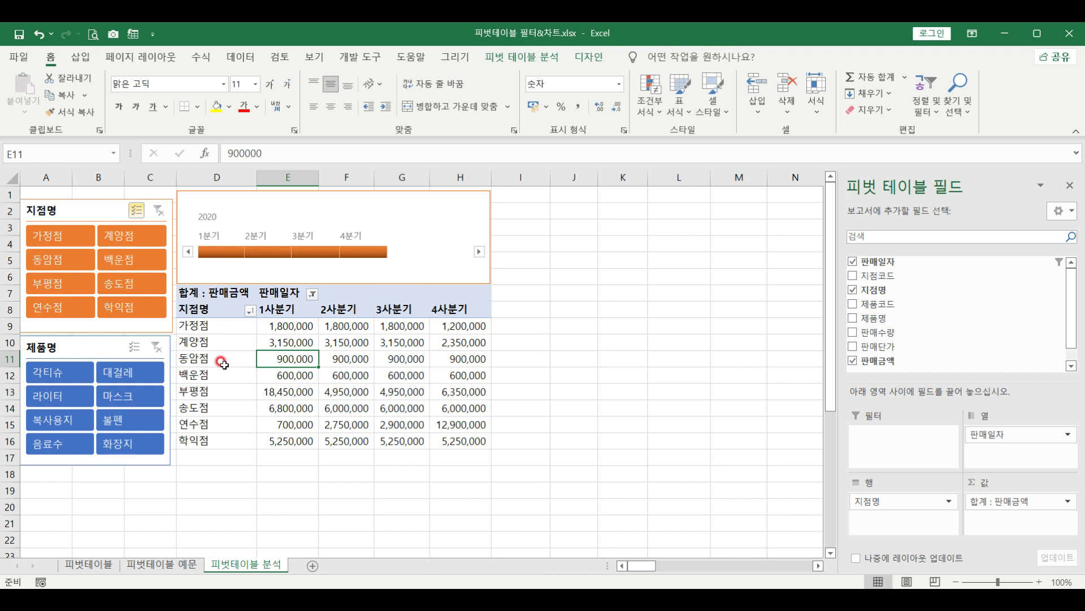
Insert a clustered column pivot chart, move it to the right of the table, and stretch it taller
click(546, 58)
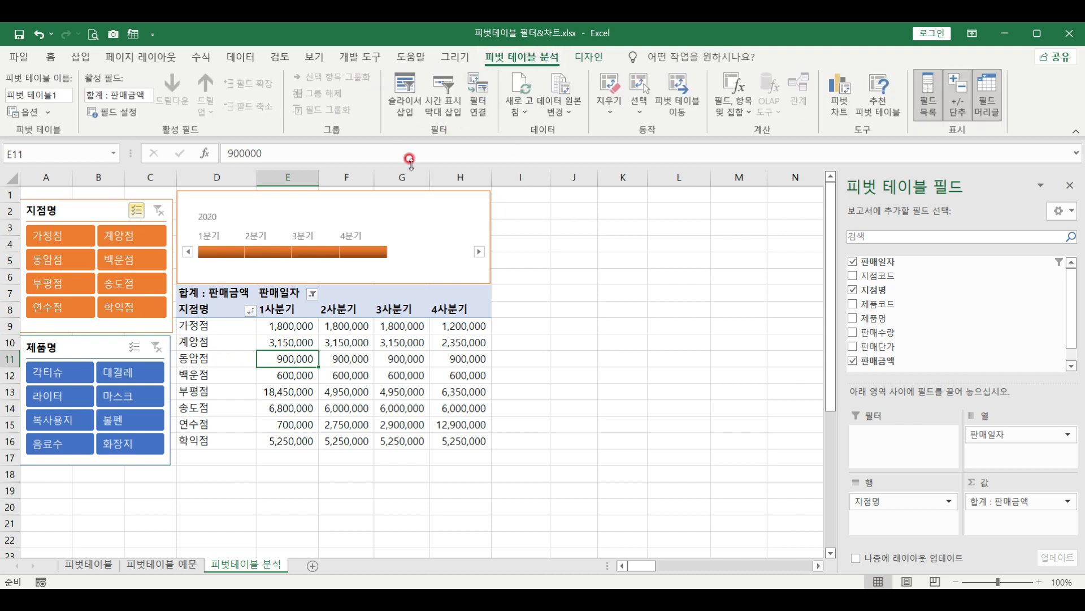
click(841, 104)
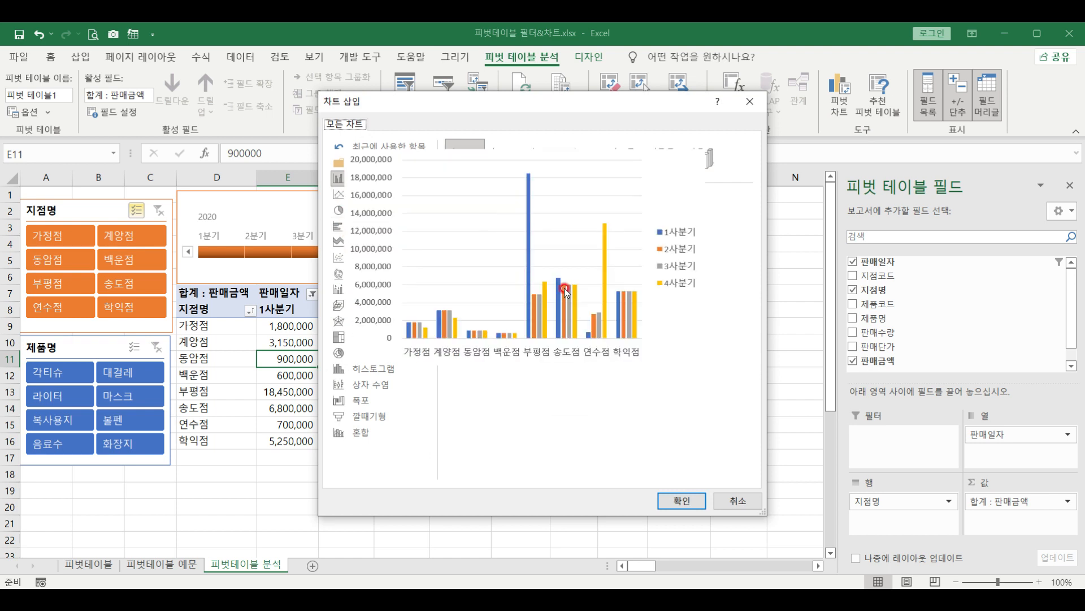
click(674, 500)
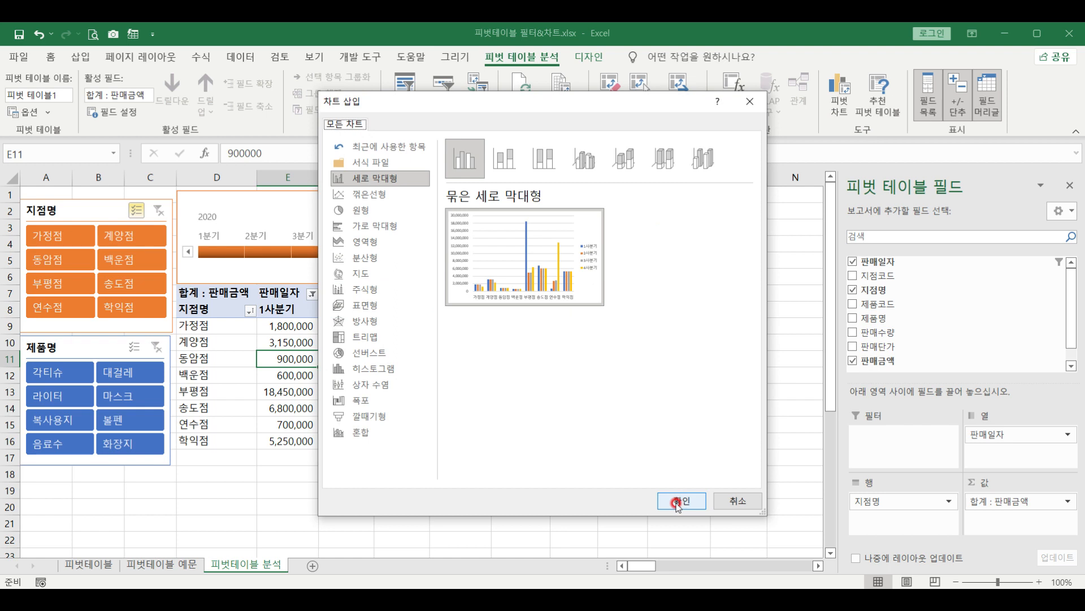
click(676, 502)
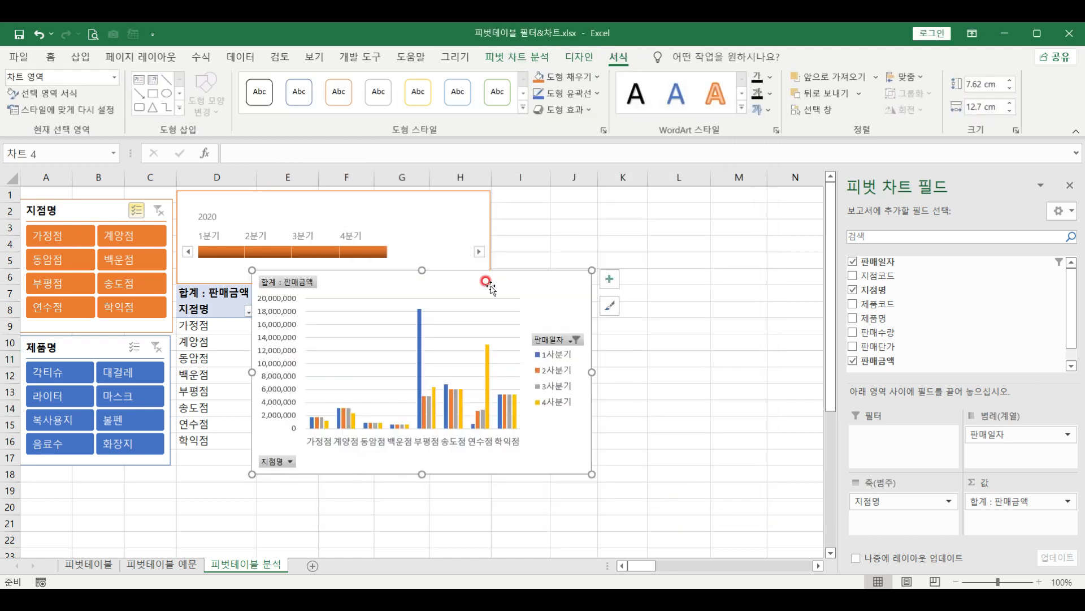
drag(472, 274, 717, 190)
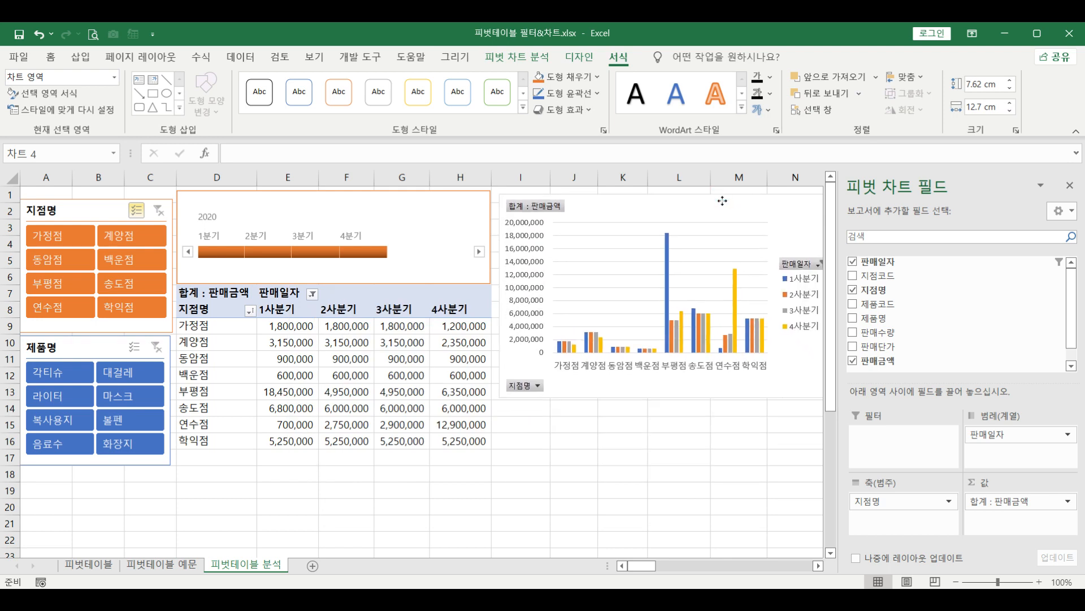
drag(664, 394, 663, 452)
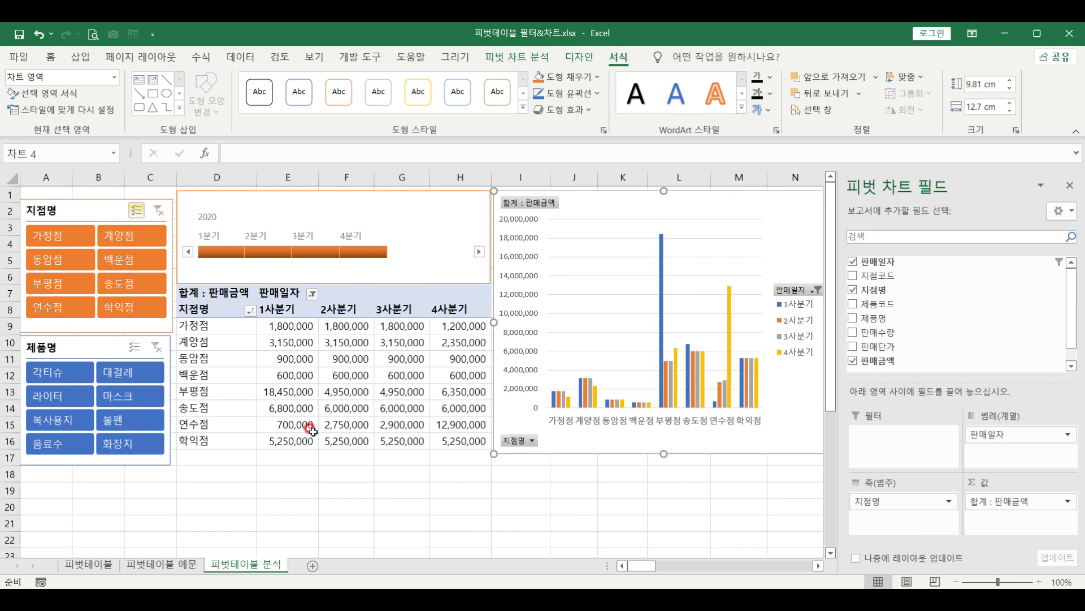
Select the pivot chart and turn off its Field Buttons, leaving only columns, axis labels and legend
click(796, 290)
click(548, 215)
click(532, 63)
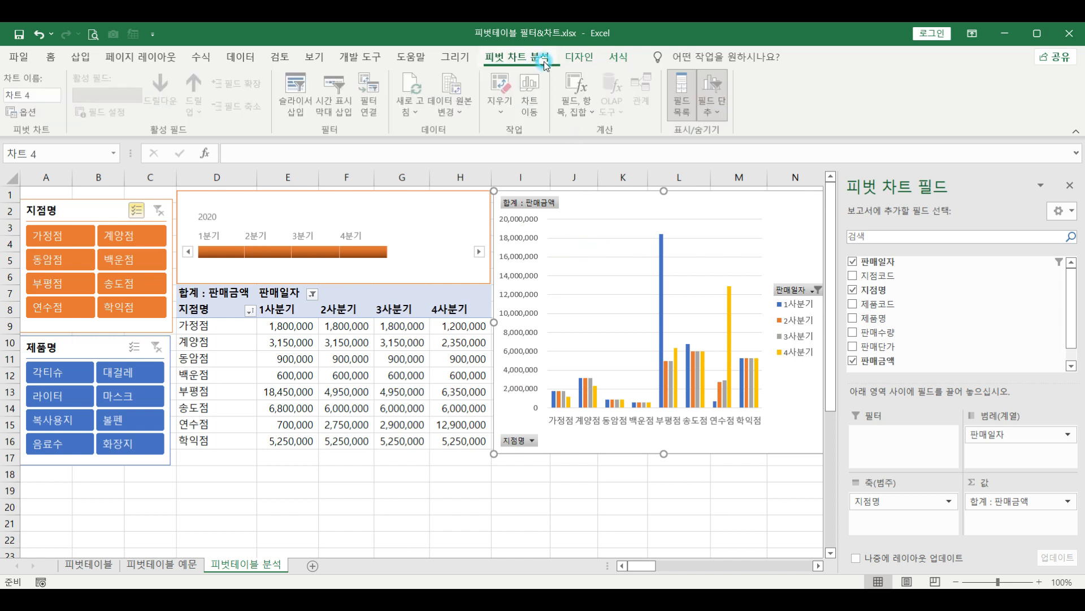
click(716, 86)
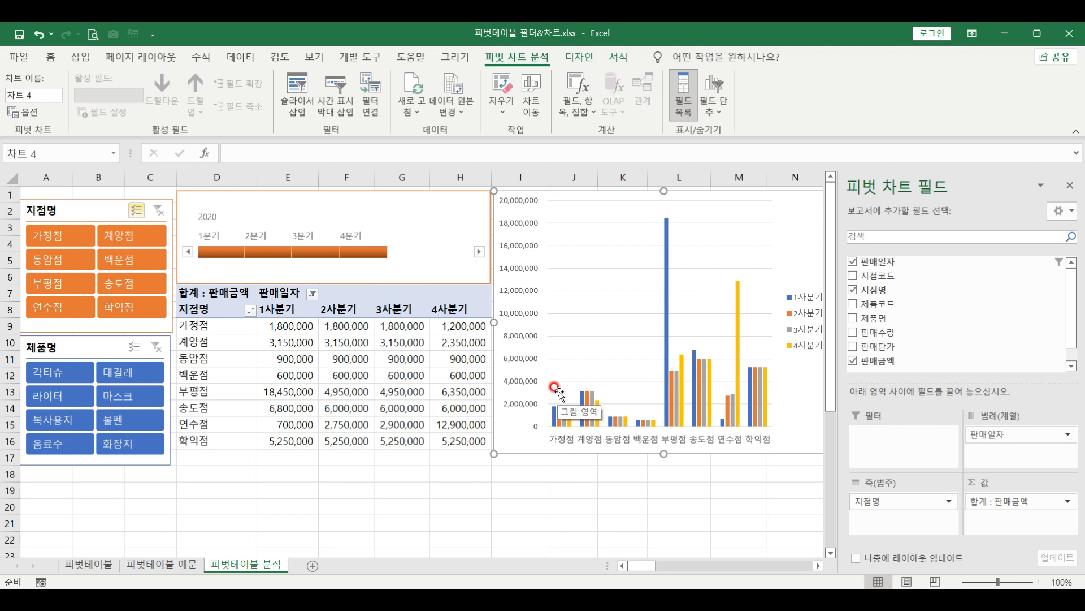
click(597, 58)
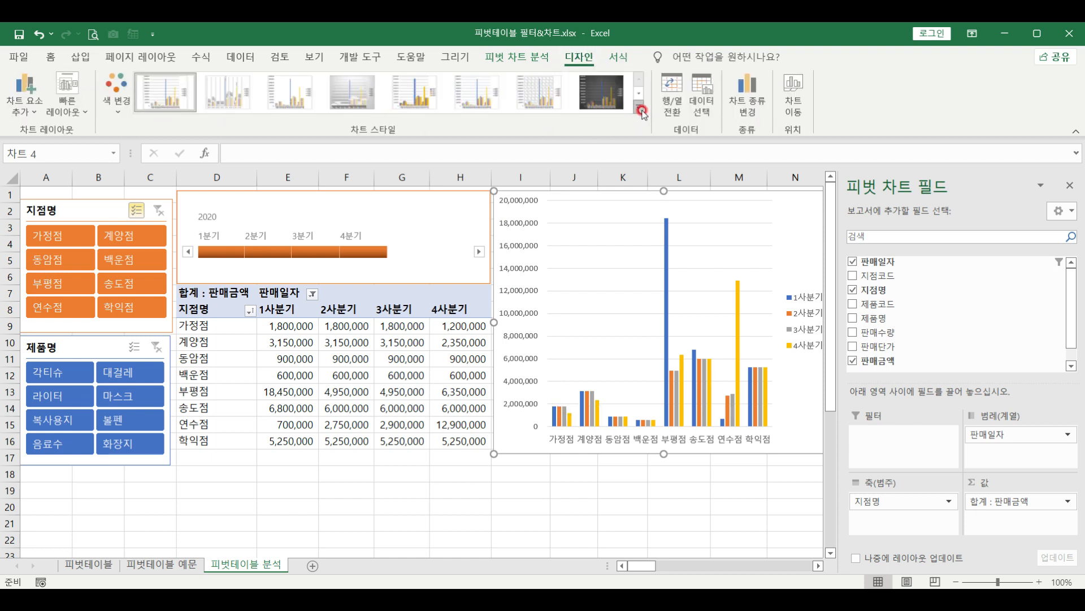
Apply the dark-background chart style and keep the blue, orange, grey and yellow colour palette
click(601, 91)
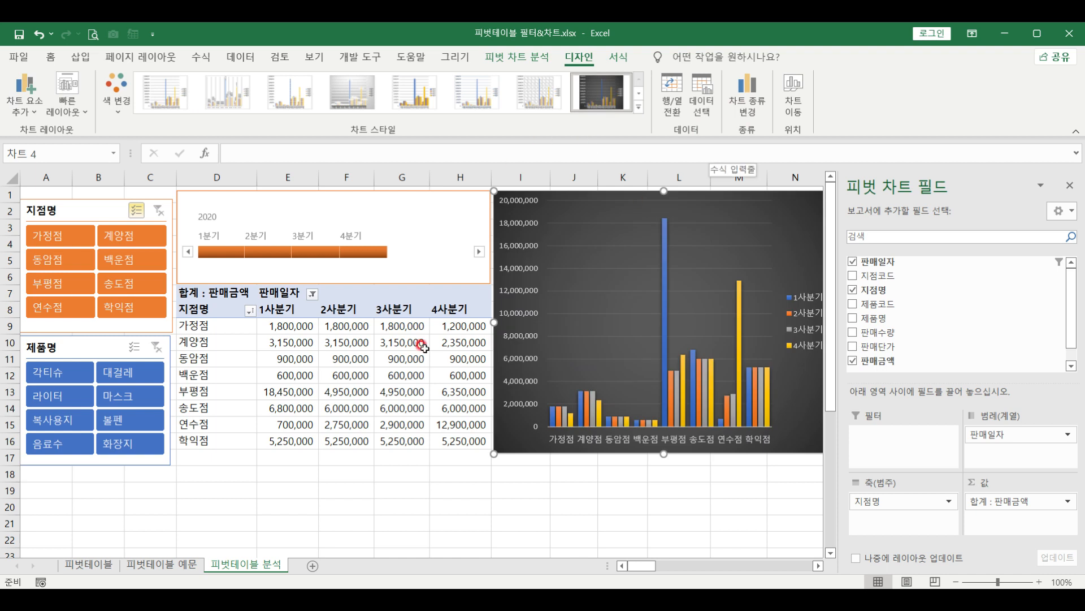
click(126, 93)
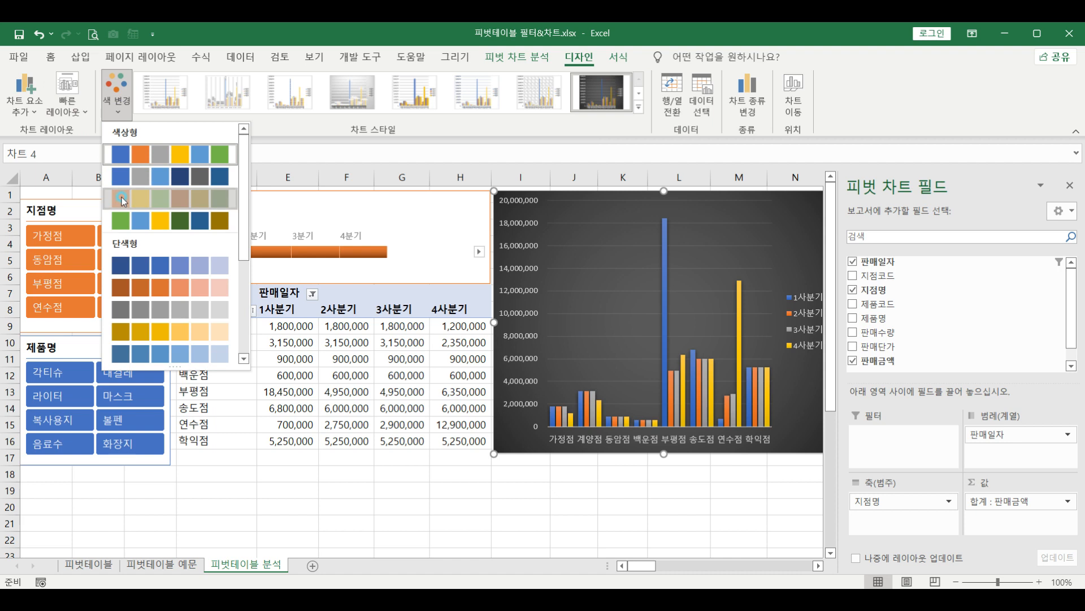
click(122, 196)
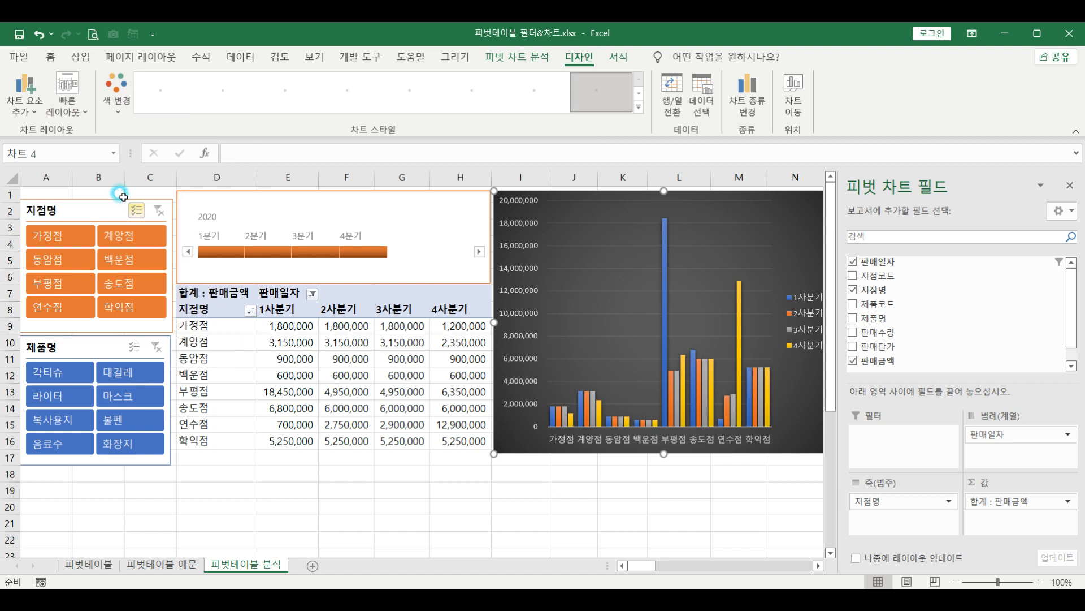
click(131, 113)
click(134, 156)
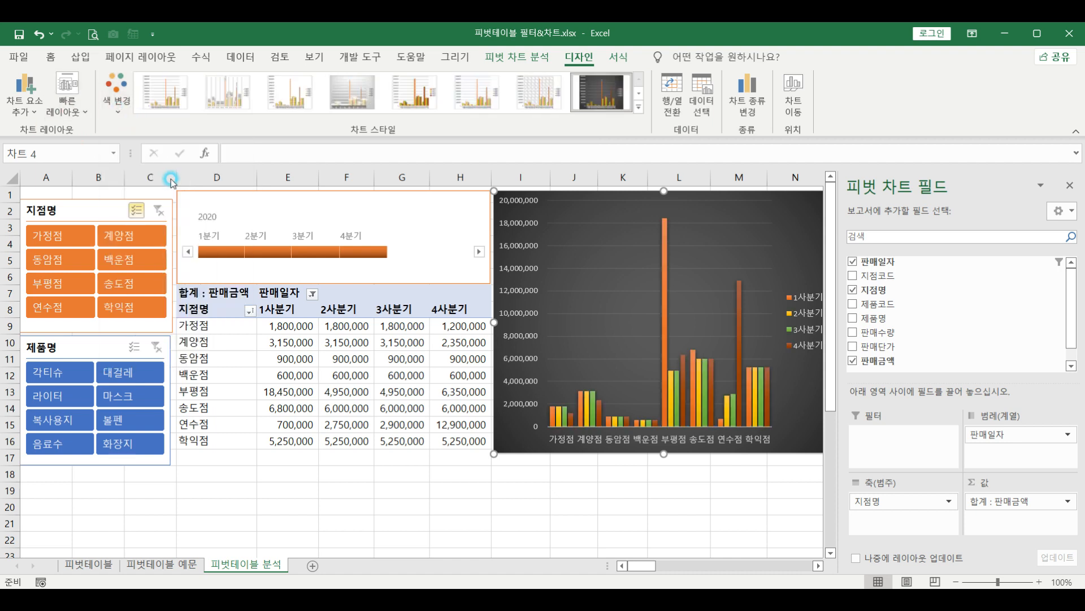
Browse the chart elements list and close it without adding anything
click(35, 112)
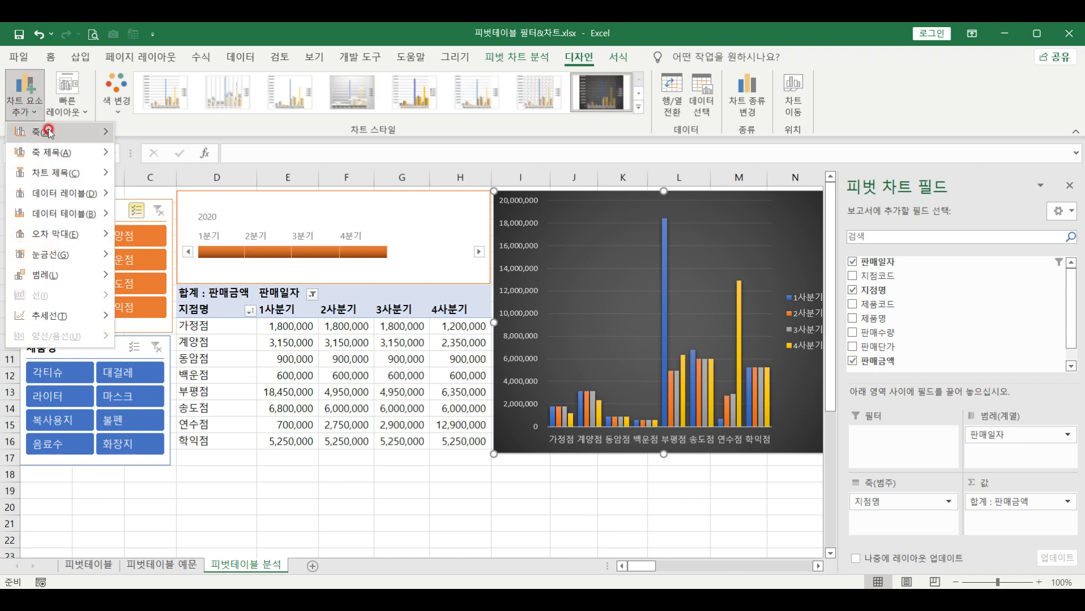
mouse_move(79, 139)
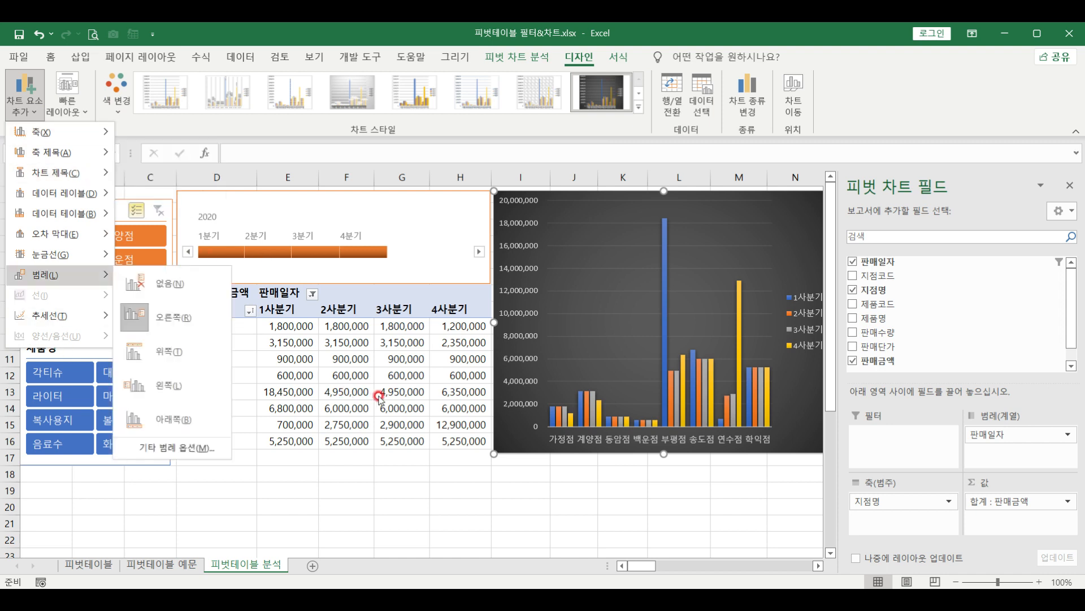
click(310, 359)
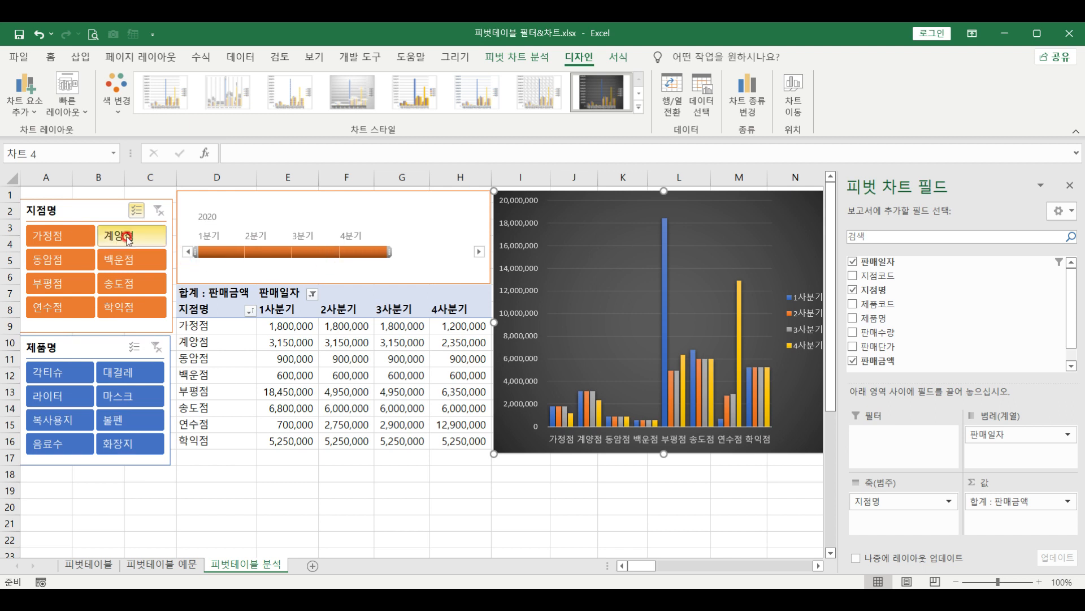
Try branch filters in the 지점명 slicer, clear them, then filter the 제품명 slicer to 대걸레
click(71, 237)
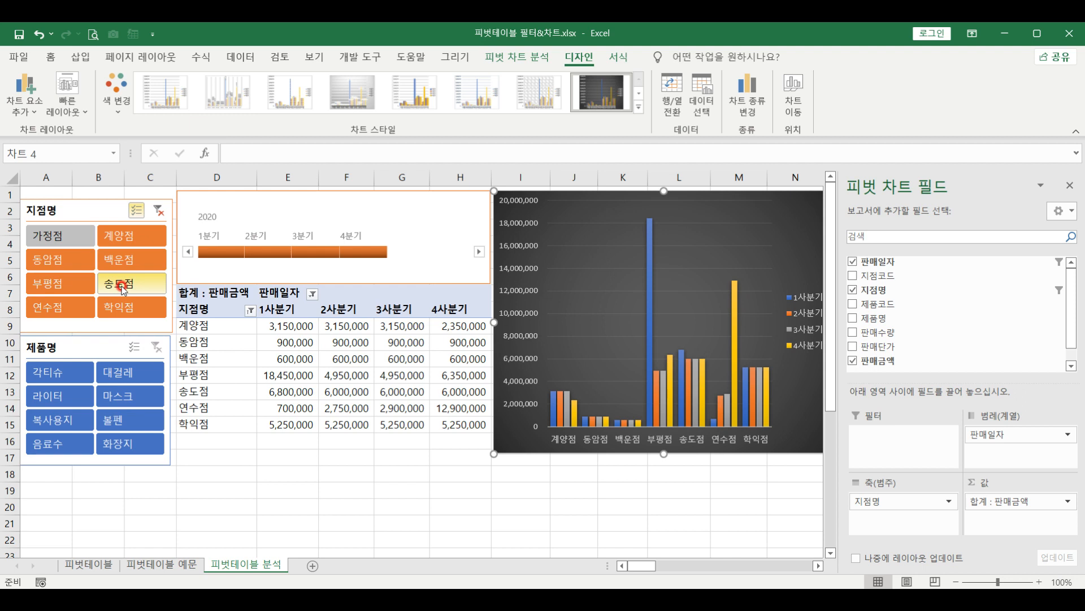
click(157, 300)
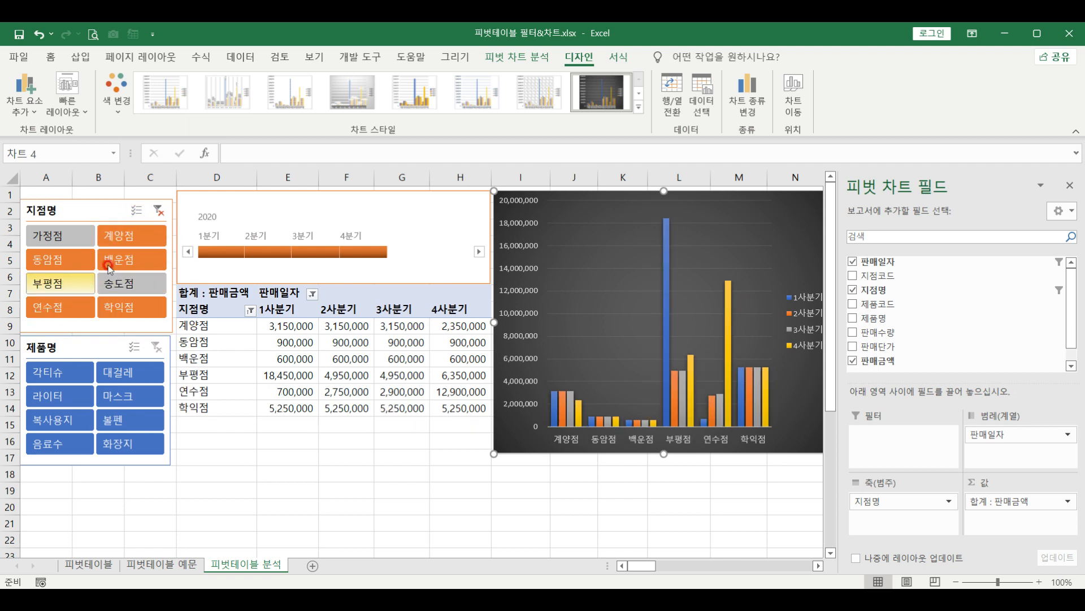
click(133, 257)
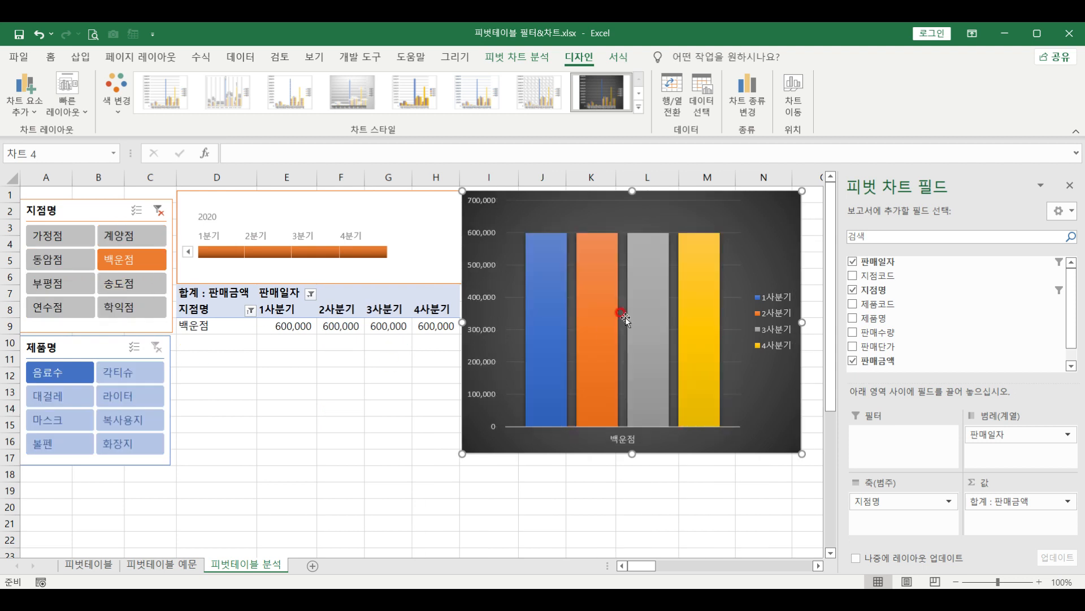
click(158, 210)
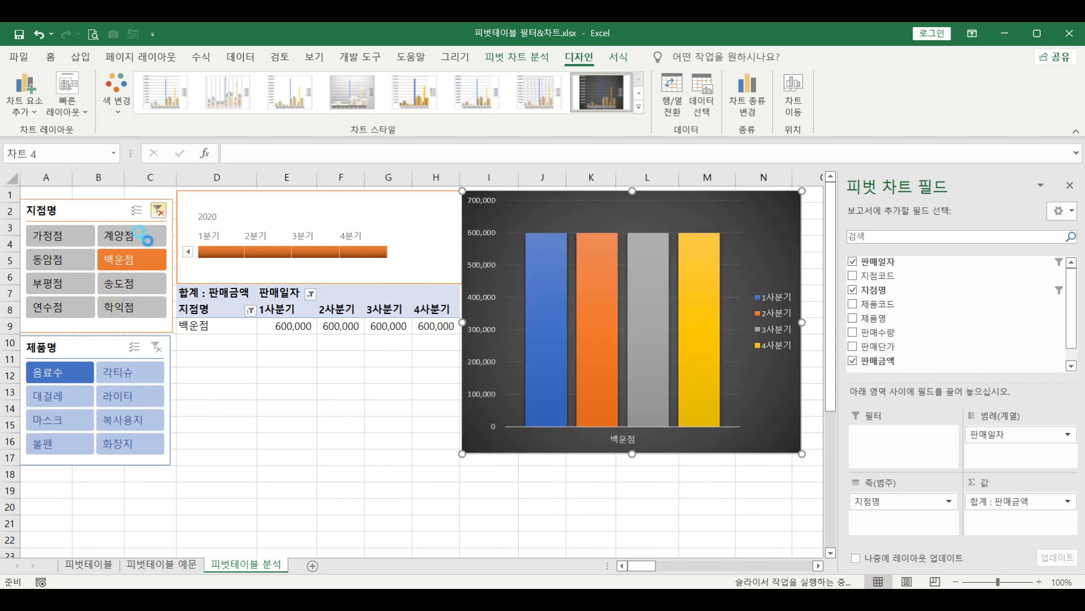
click(130, 372)
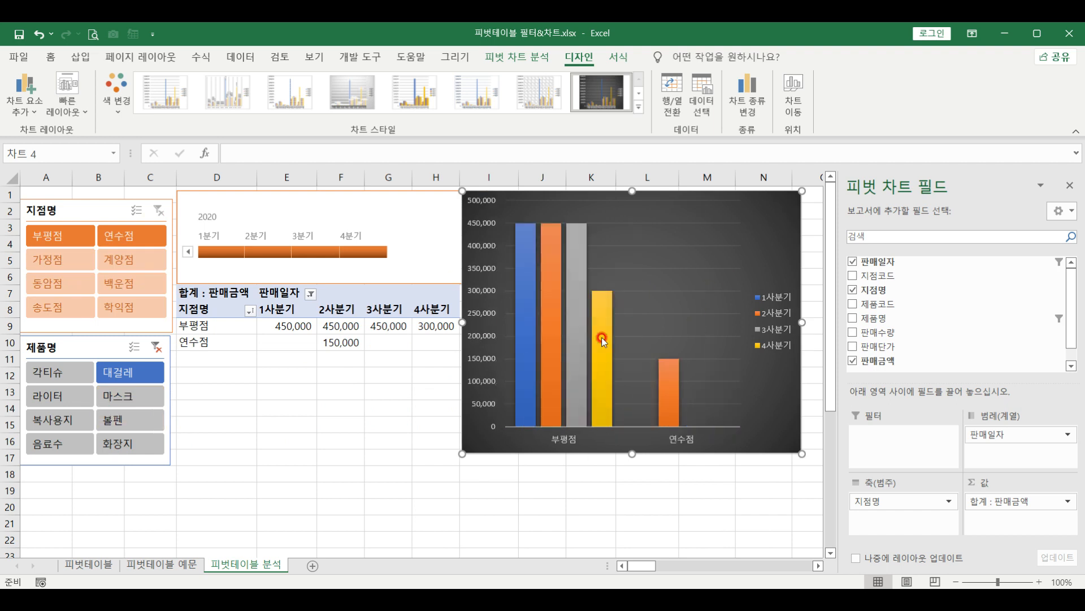
Clear the 대걸레 product filter and stretch the timeline across all four quarters
click(157, 346)
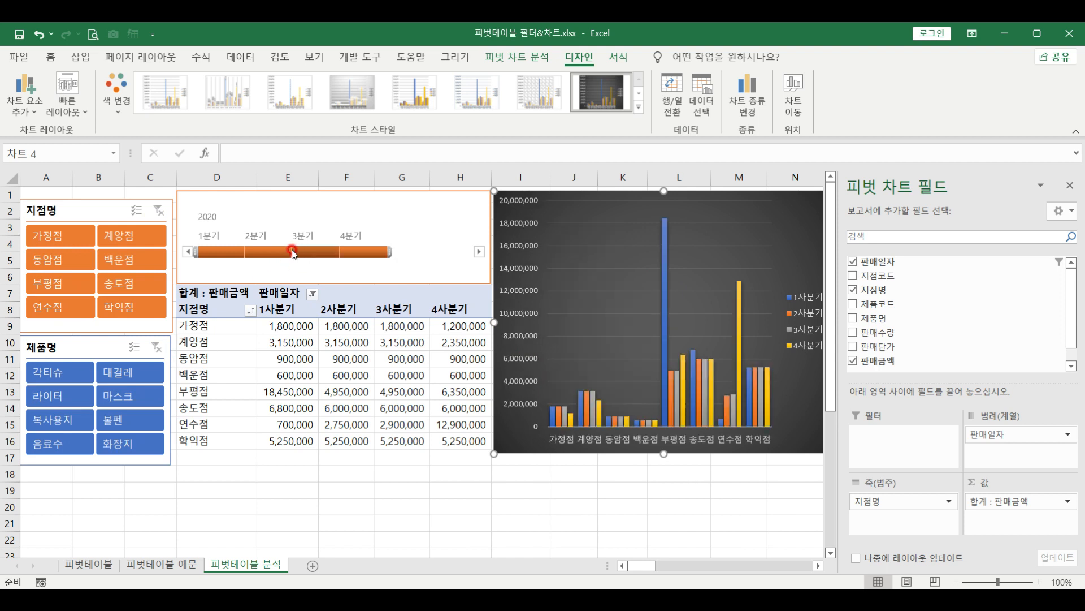
click(281, 252)
click(221, 252)
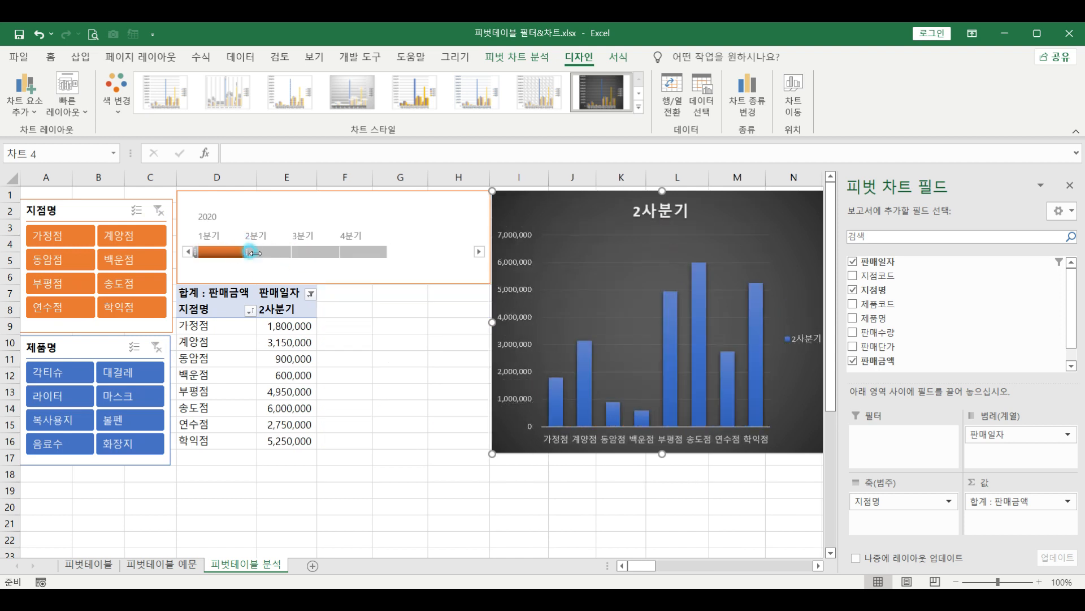
drag(496, 259, 498, 260)
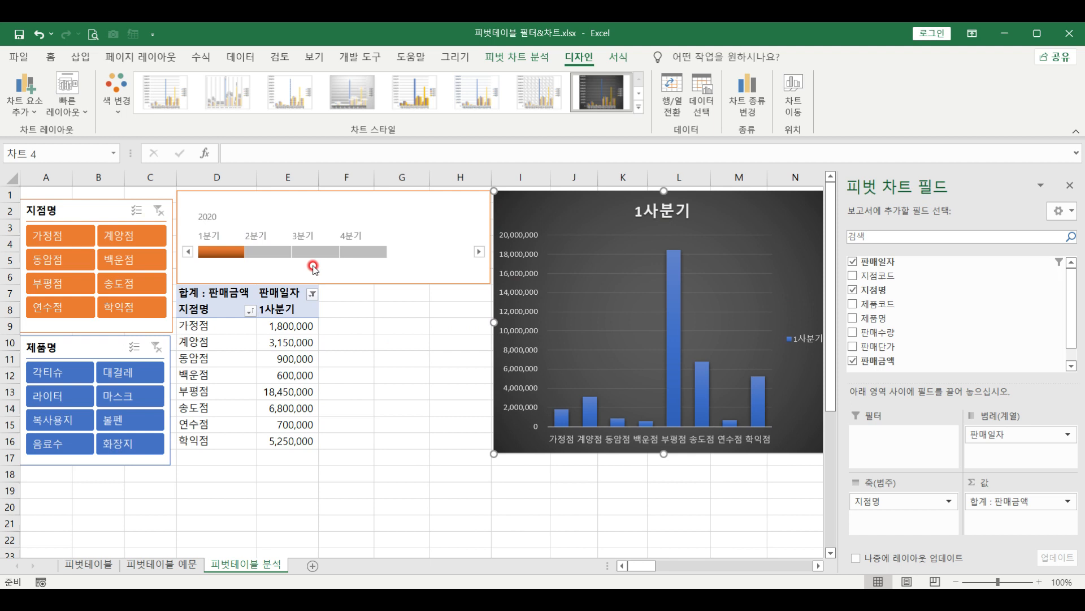
drag(246, 251, 294, 252)
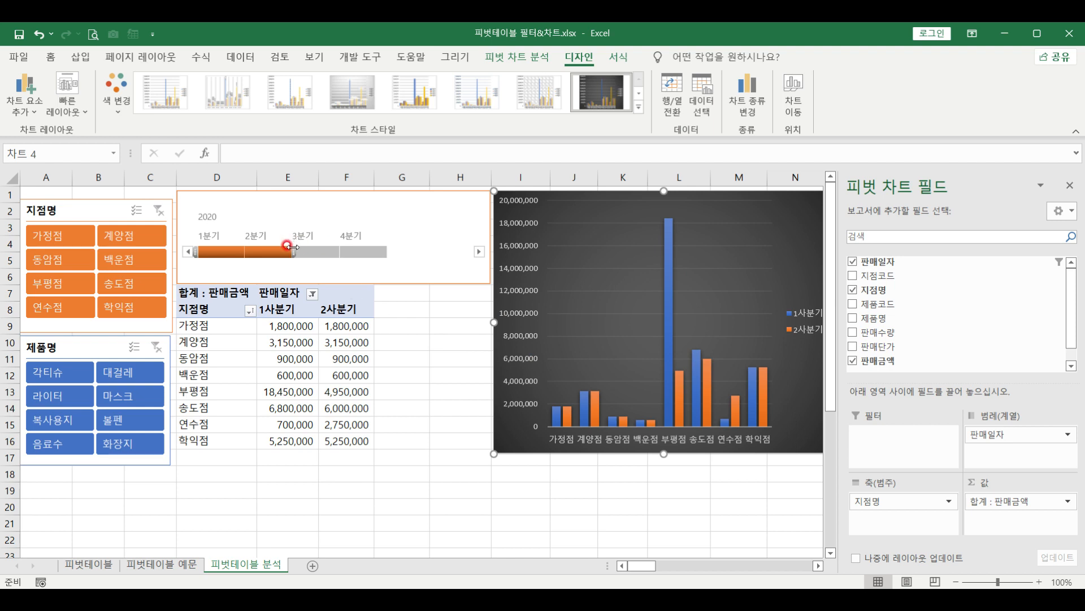
drag(305, 250, 375, 250)
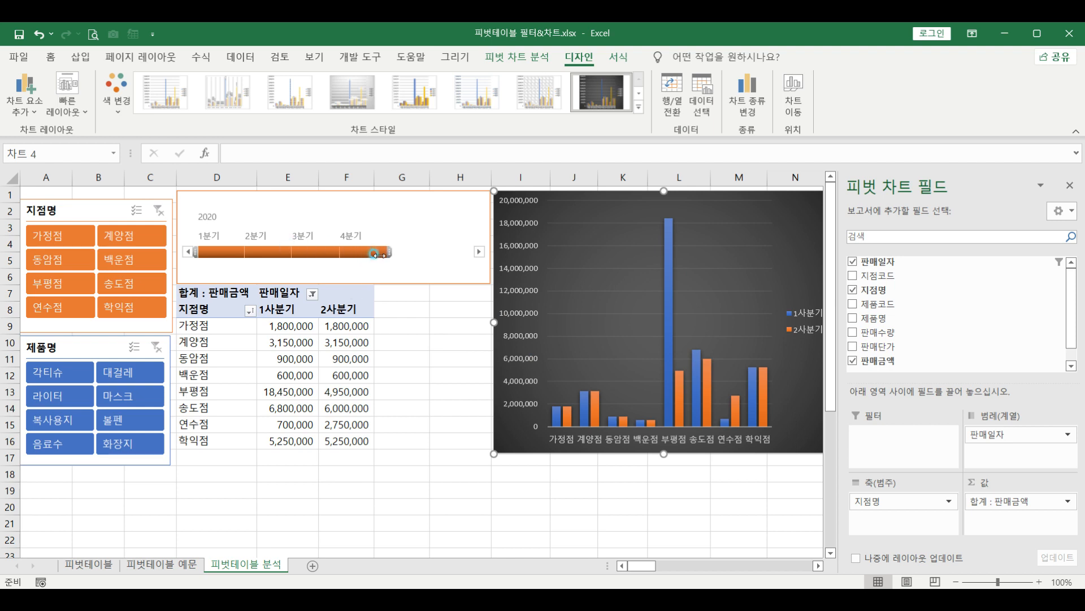
click(298, 354)
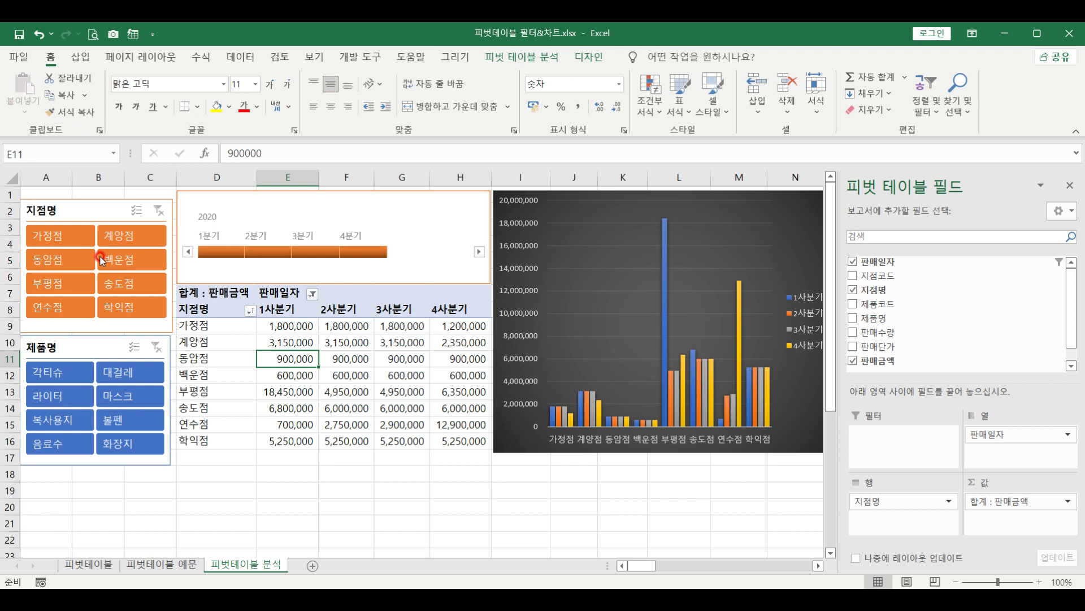